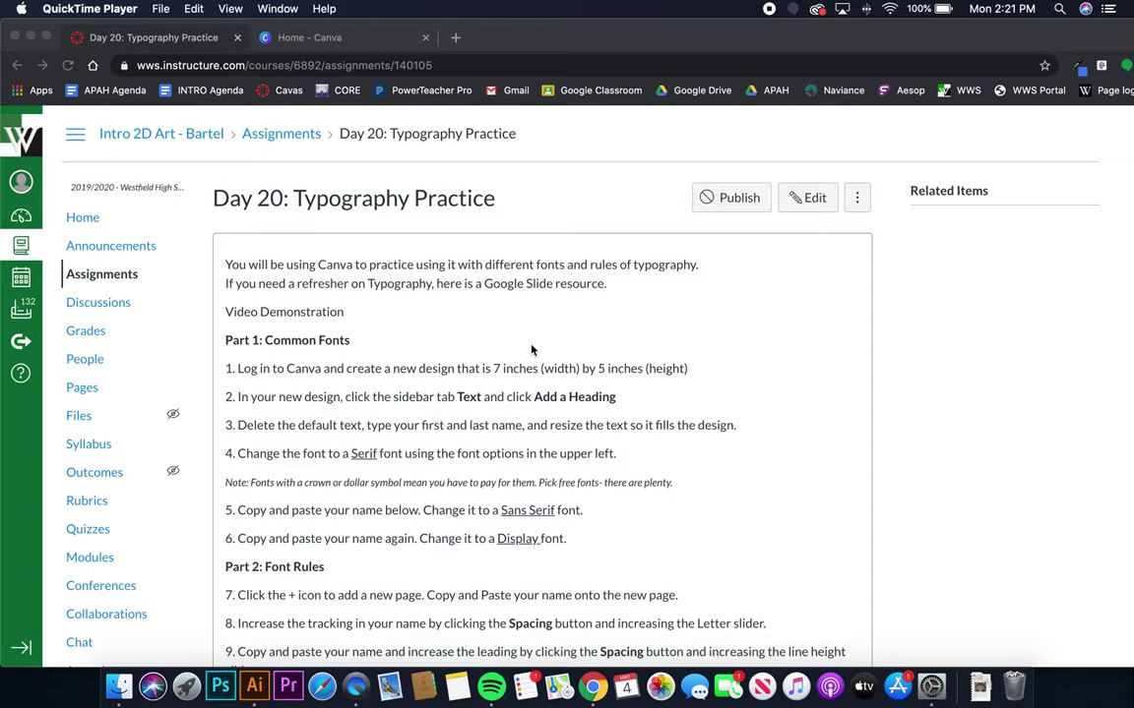
From the Canva home page, start a new design with custom dimensions
{"action": "scroll", "coordinate": [531, 349], "scroll_direction": "down", "scroll_amount": 10}
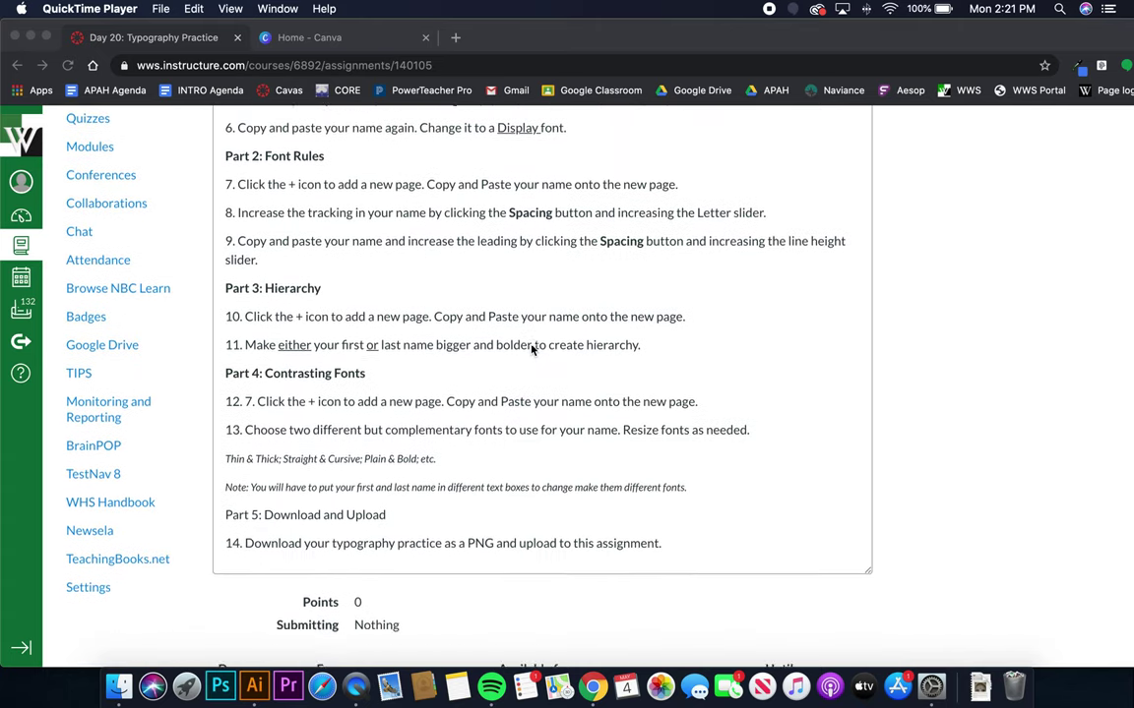
{"action": "scroll", "coordinate": [531, 349], "scroll_direction": "down", "scroll_amount": 1}
{"action": "scroll", "coordinate": [532, 349], "scroll_direction": "up", "scroll_amount": 3}
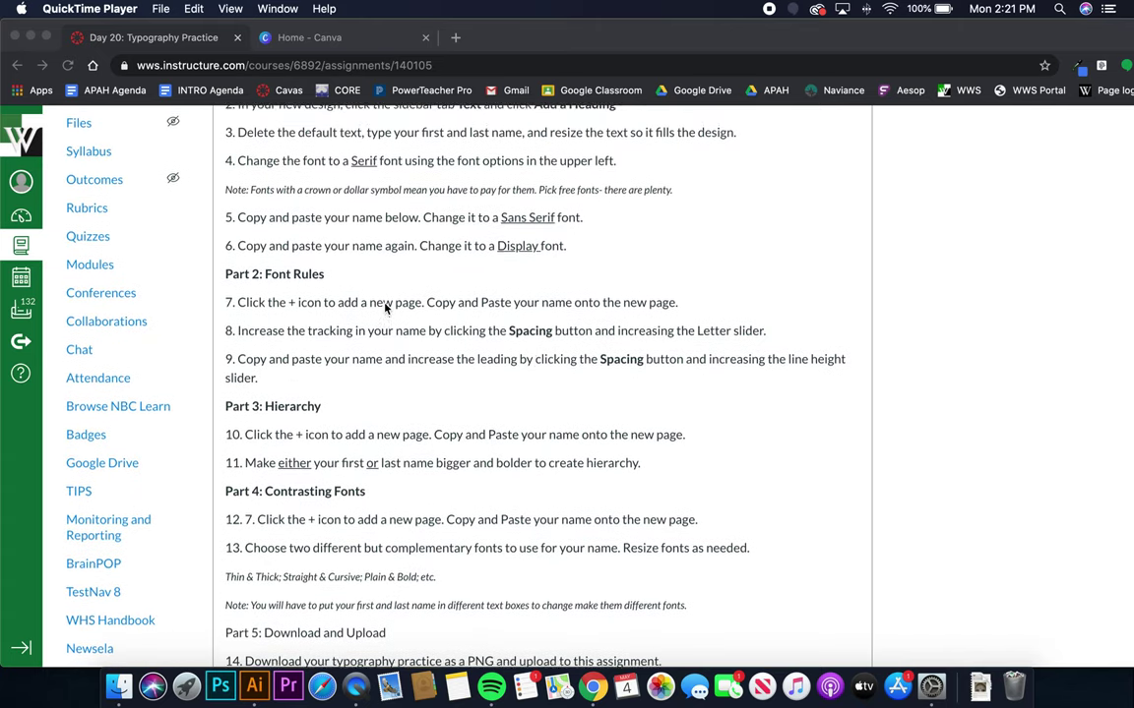
{"action": "scroll", "coordinate": [384, 309], "scroll_direction": "up", "scroll_amount": 6}
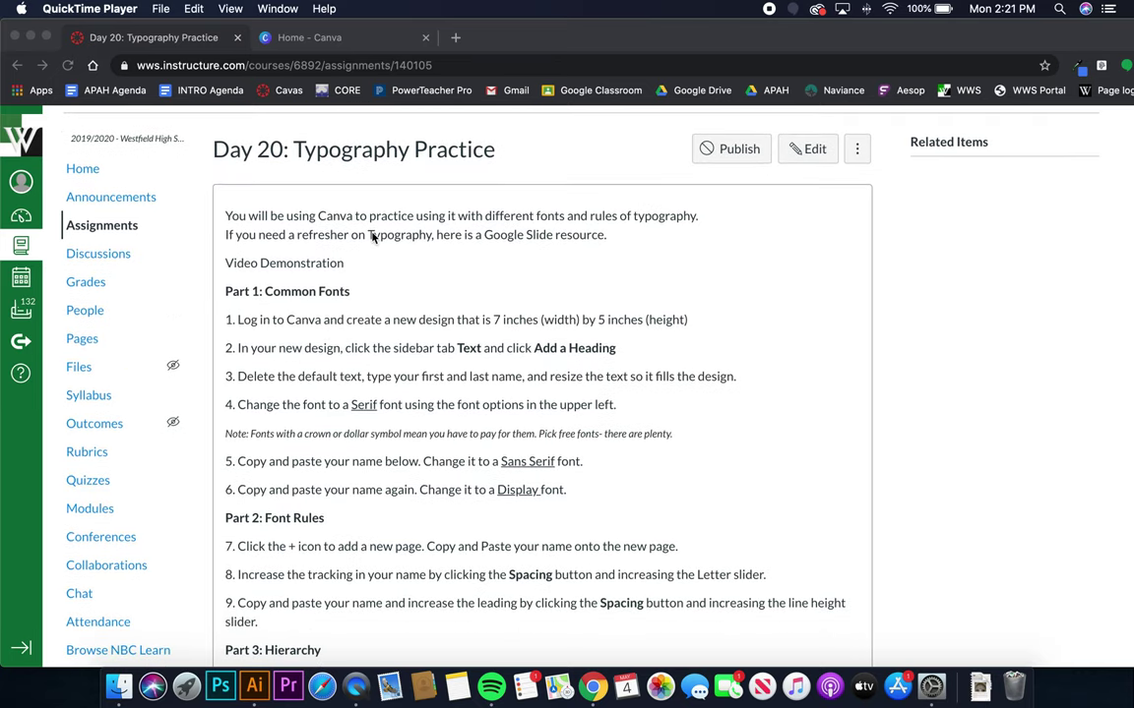
{"action": "left_click", "coordinate": [323, 38]}
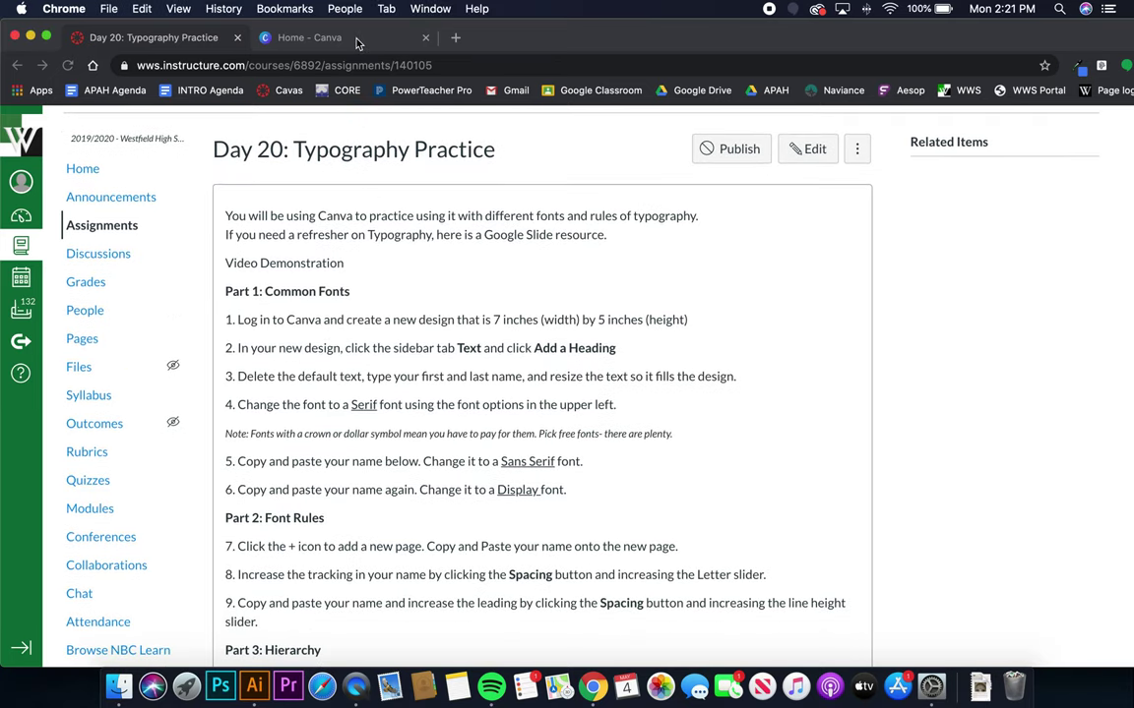
{"action": "left_click", "coordinate": [206, 255]}
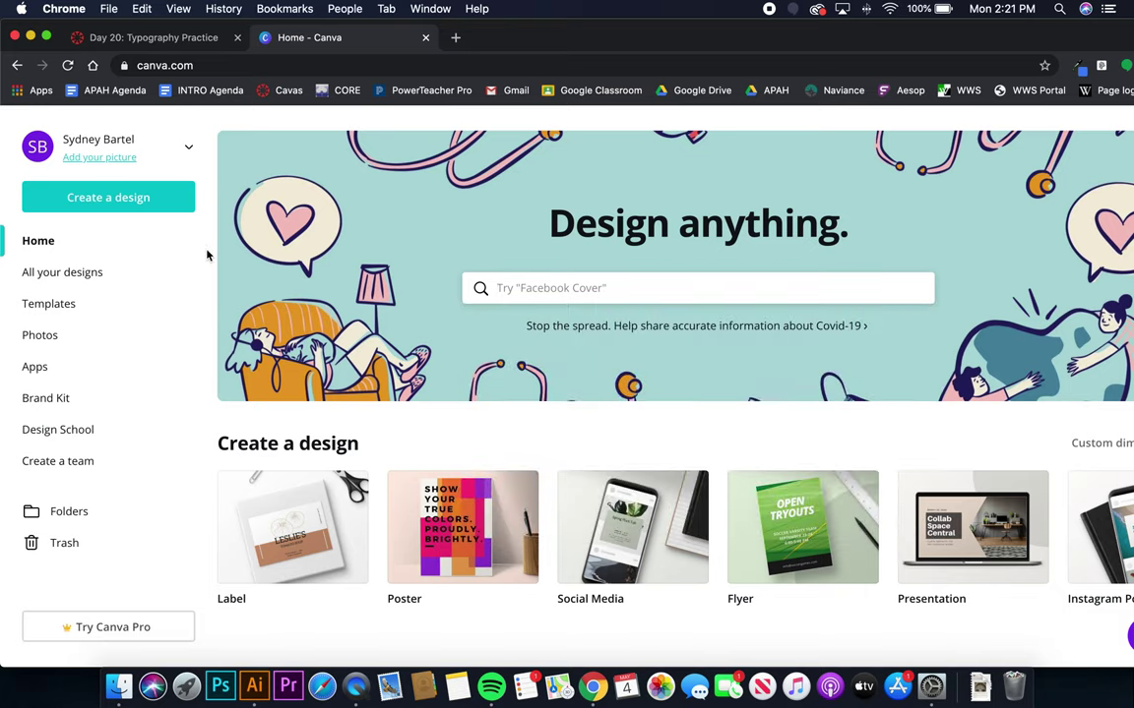
{"action": "left_click", "coordinate": [128, 198]}
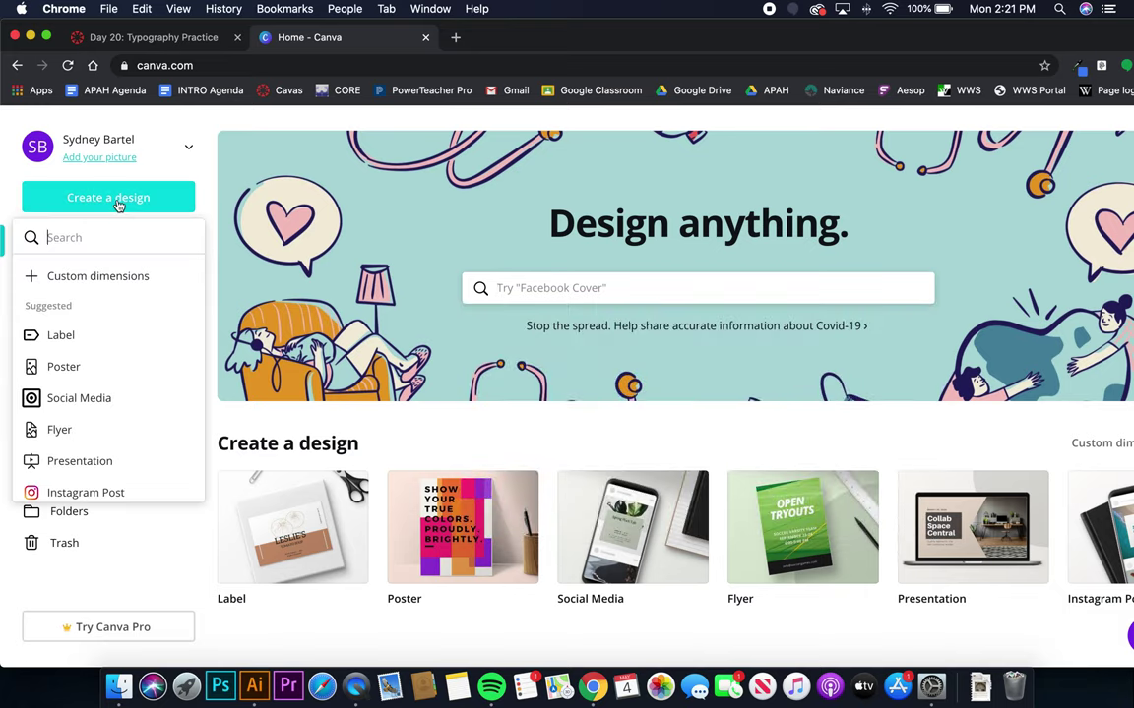
{"action": "left_click", "coordinate": [121, 276]}
Set the custom design size to 7 × 5 inches
{"action": "left_click", "coordinate": [253, 284]}
{"action": "left_click", "coordinate": [255, 314]}
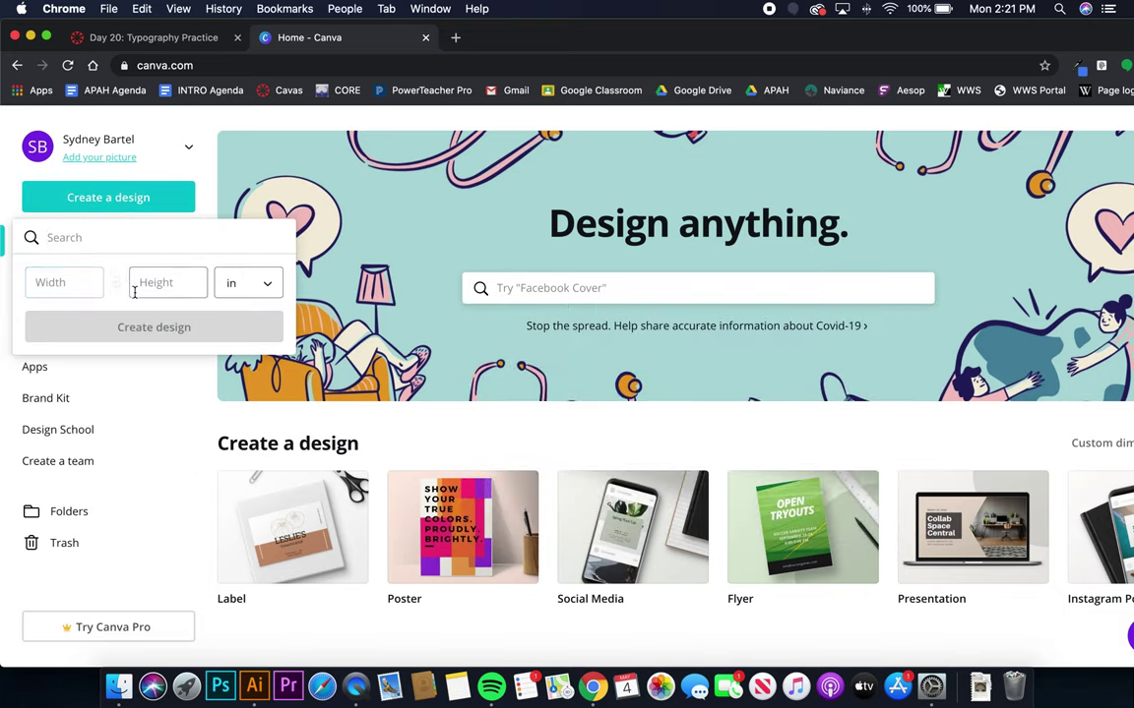
{"action": "left_click", "coordinate": [86, 288]}
{"action": "type", "text": "7"}
{"action": "left_click", "coordinate": [152, 283]}
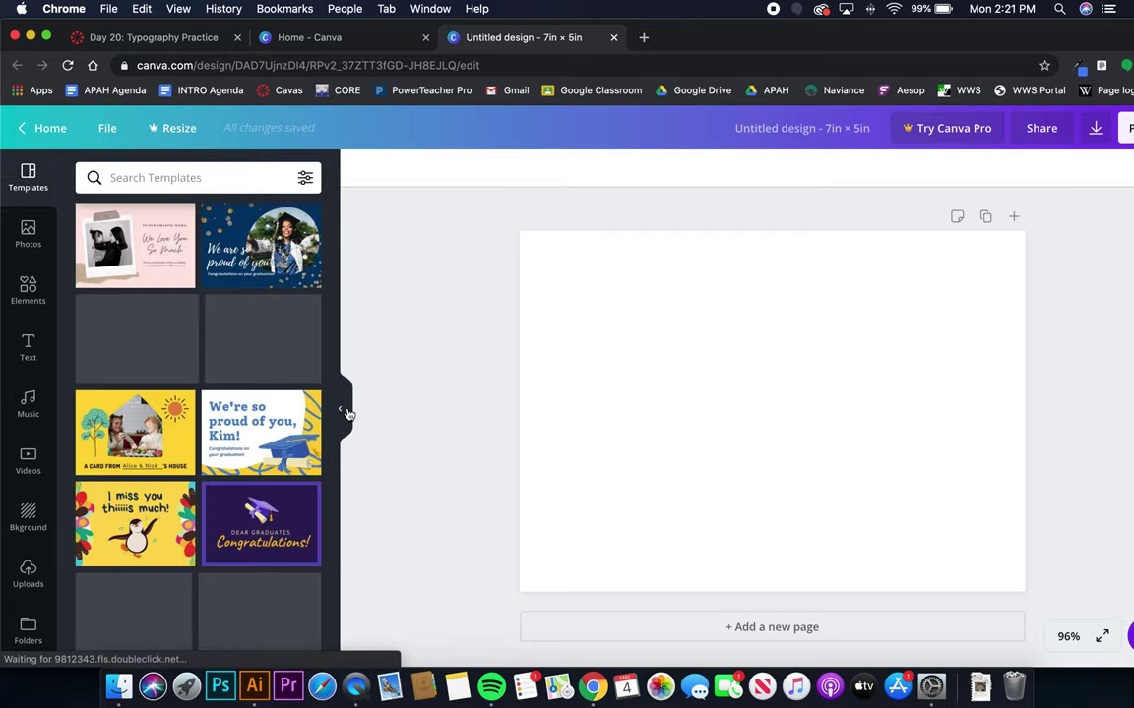
Add a default 'Add a heading' text box (Open Sans Extra Bold, 36) from the Text panel
{"action": "left_click", "coordinate": [345, 411]}
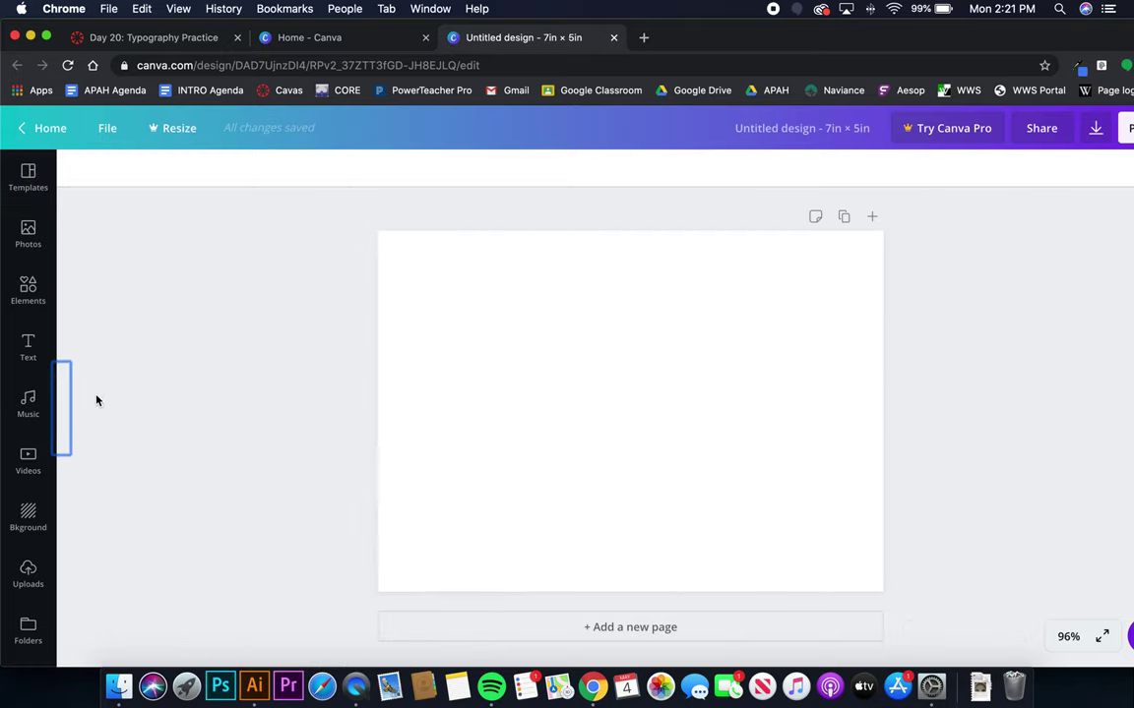
{"action": "left_click", "coordinate": [30, 346]}
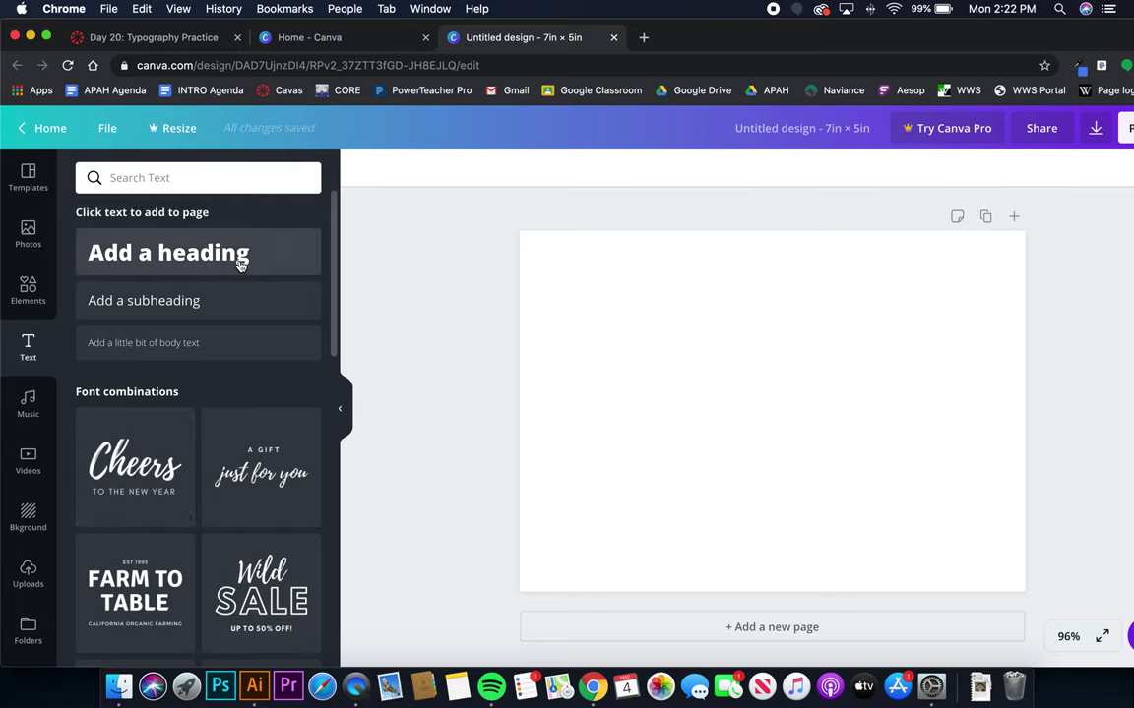
{"action": "scroll", "coordinate": [225, 461], "scroll_direction": "down", "scroll_amount": 5}
{"action": "scroll", "coordinate": [226, 461], "scroll_direction": "up", "scroll_amount": 5}
{"action": "left_click", "coordinate": [178, 255]}
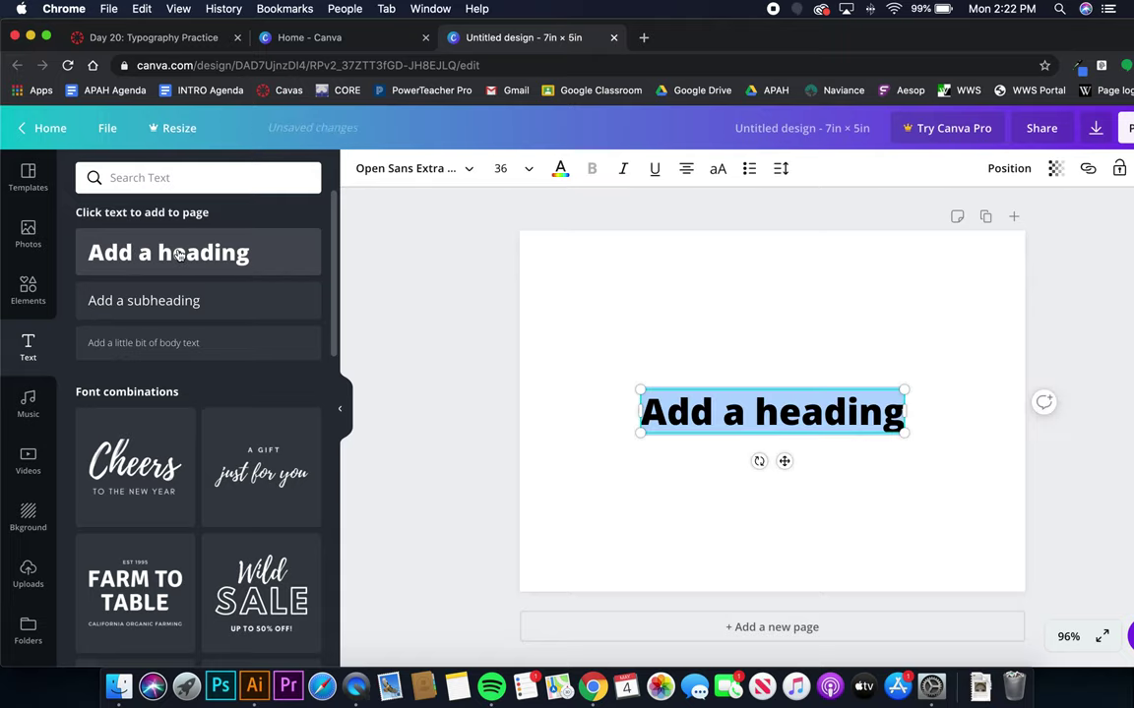
Replace the heading placeholder with the teacher's name and drag it larger
{"action": "left_click", "coordinate": [343, 409]}
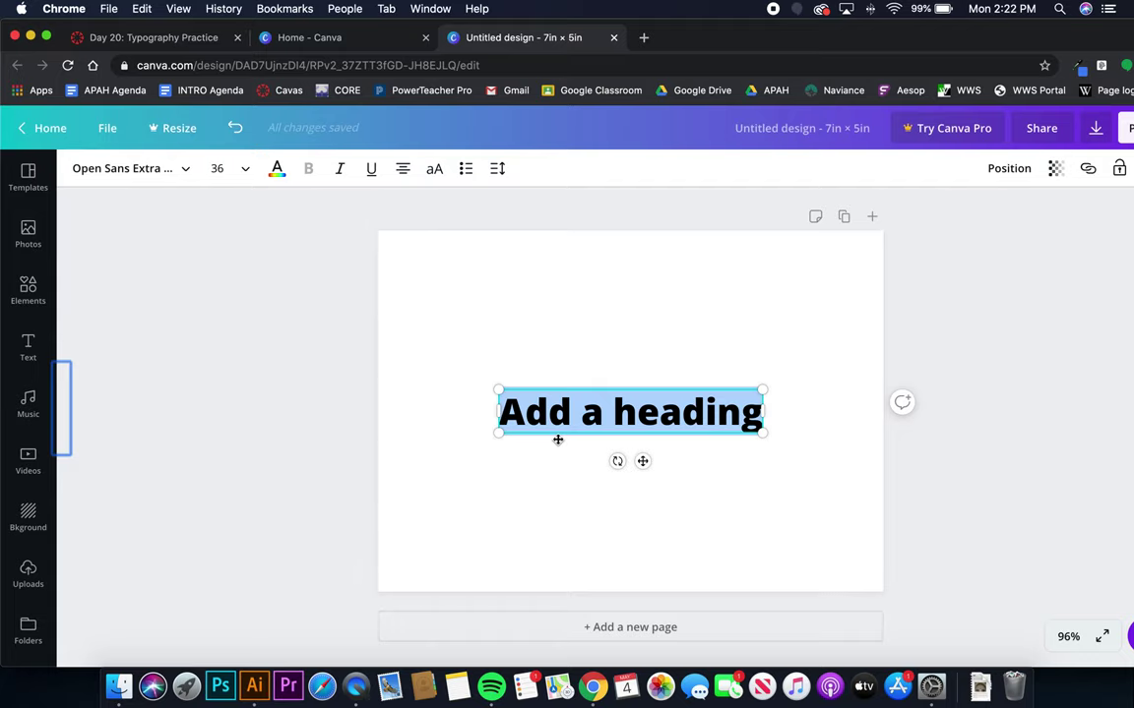
{"action": "key", "text": "BackSpace"}
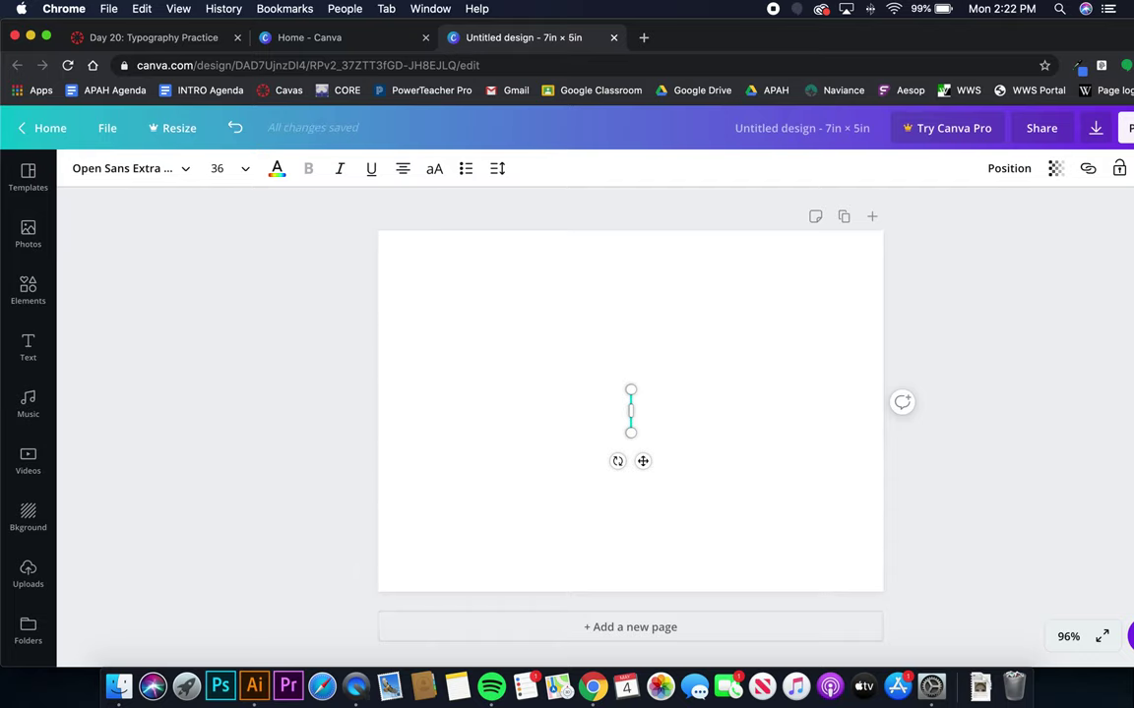
{"action": "type", "text": "Miss"}
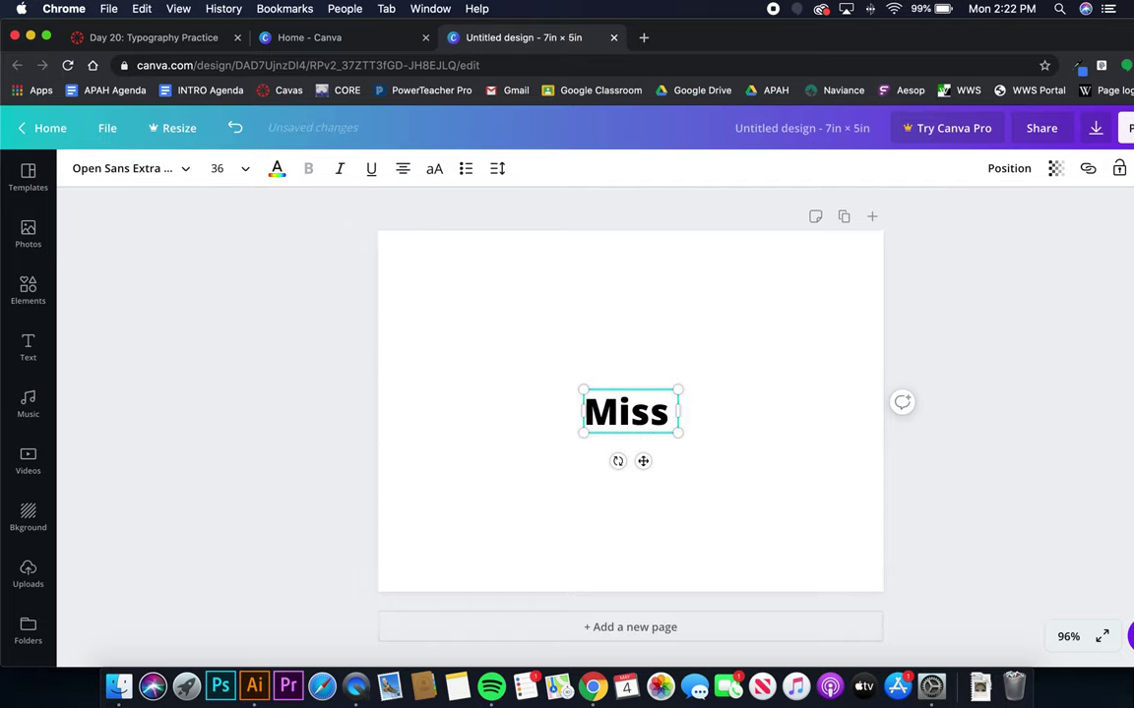
{"action": "type", "text": " Bartel"}
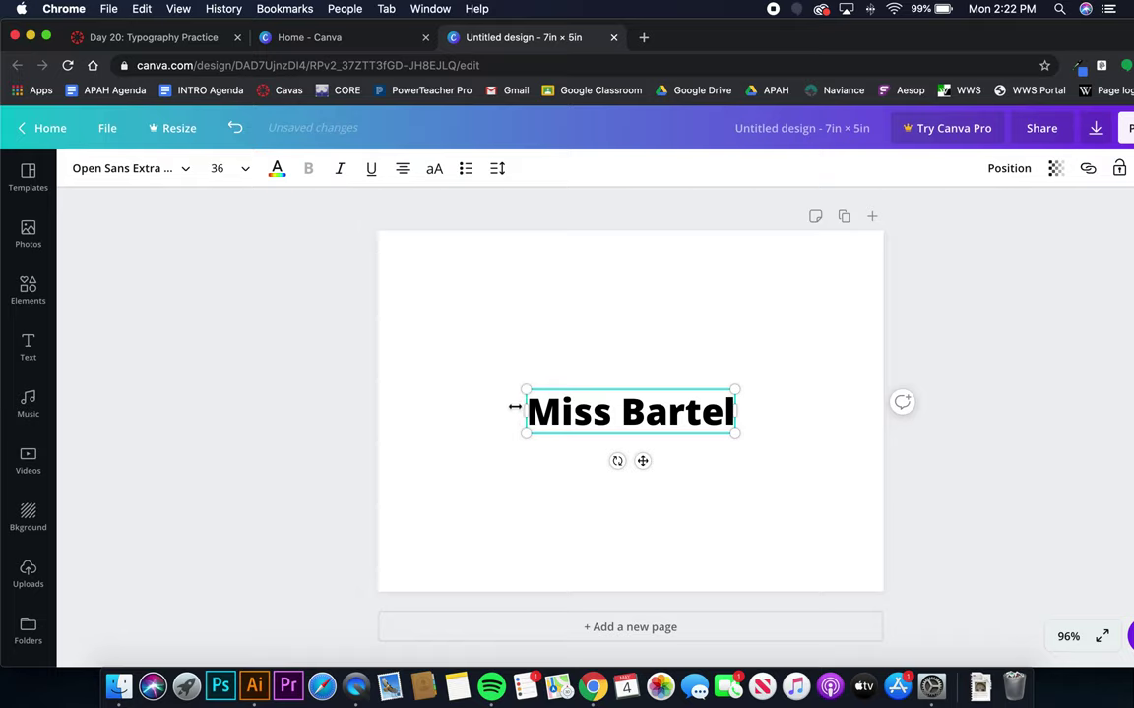
{"action": "left_click_drag", "start_coordinate": [526, 390], "coordinate": [409, 350]}
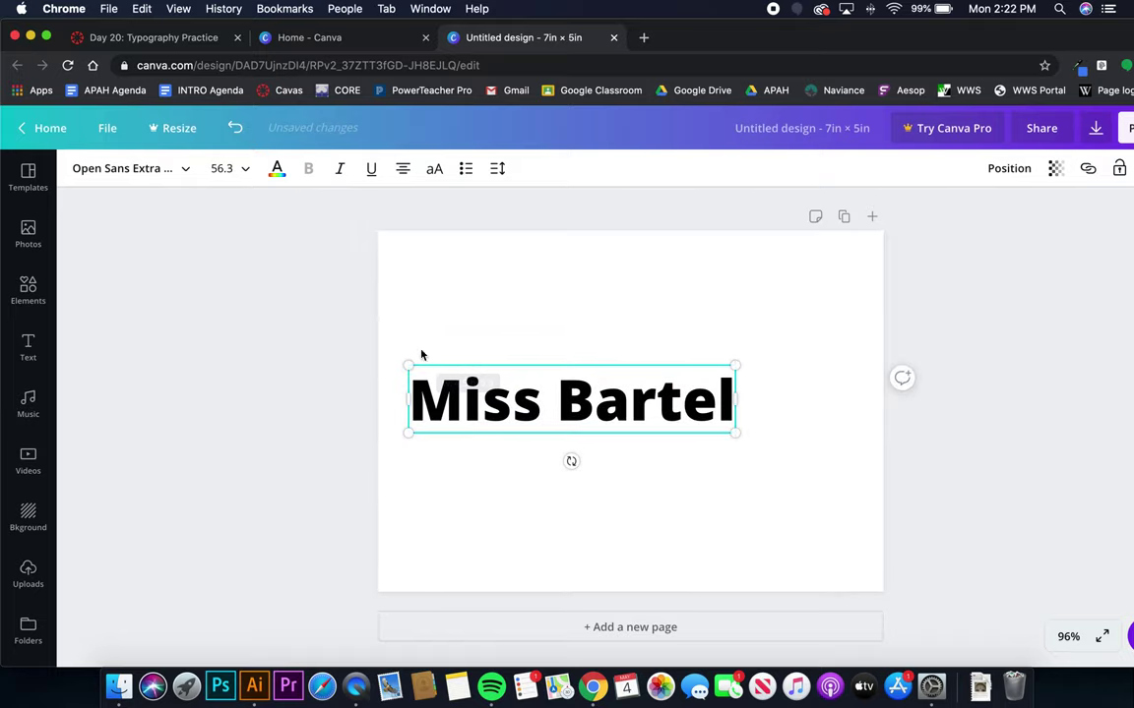
{"action": "left_click_drag", "start_coordinate": [737, 366], "coordinate": [854, 311]}
Check the name is at size 75.6 and move it near the top of the page
{"action": "left_click", "coordinate": [699, 468]}
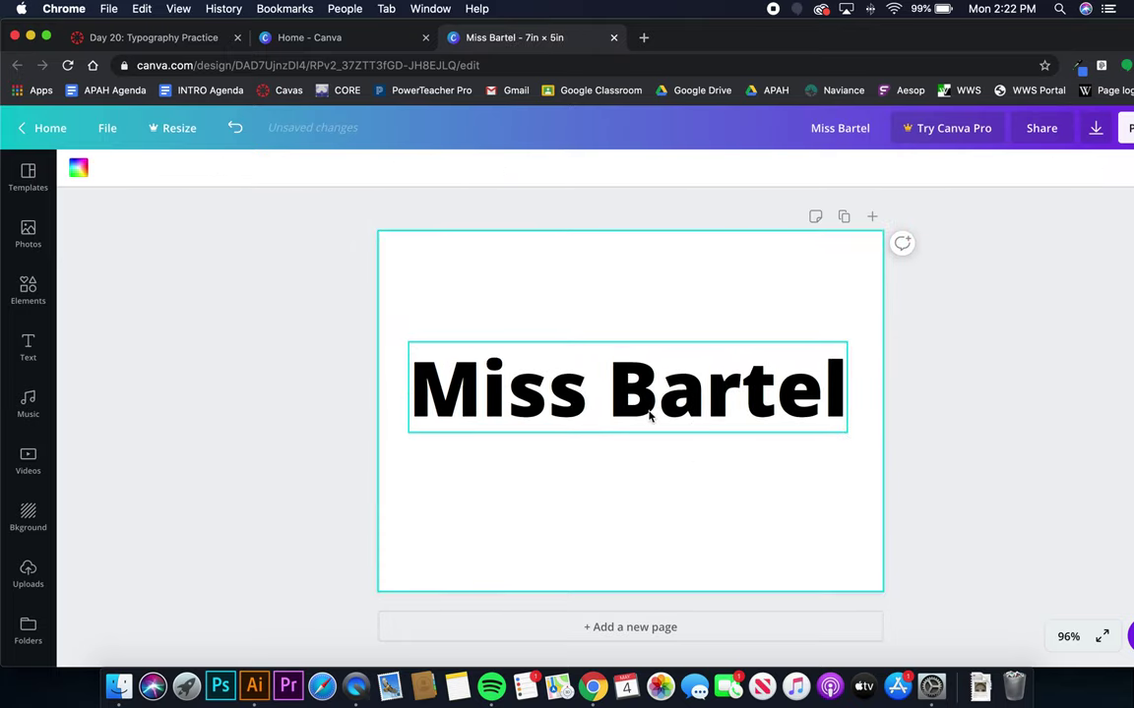
{"action": "left_click", "coordinate": [630, 404]}
{"action": "left_click", "coordinate": [244, 171]}
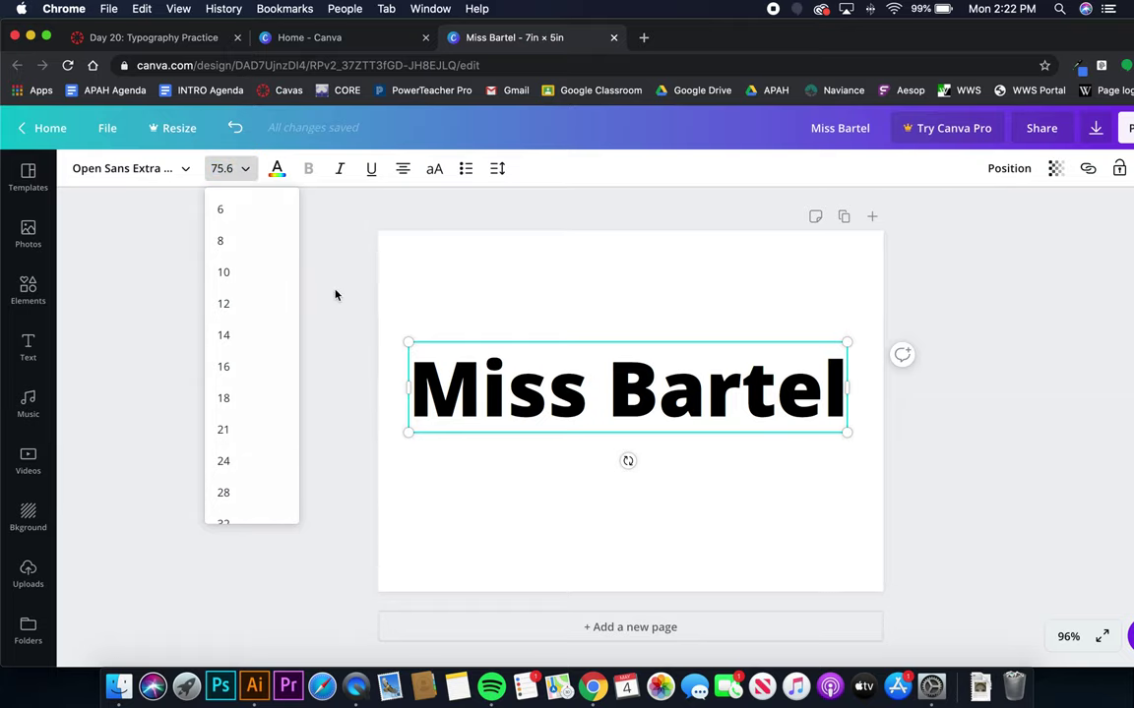
{"action": "left_click", "coordinate": [597, 433]}
{"action": "left_click_drag", "start_coordinate": [621, 396], "coordinate": [629, 321]}
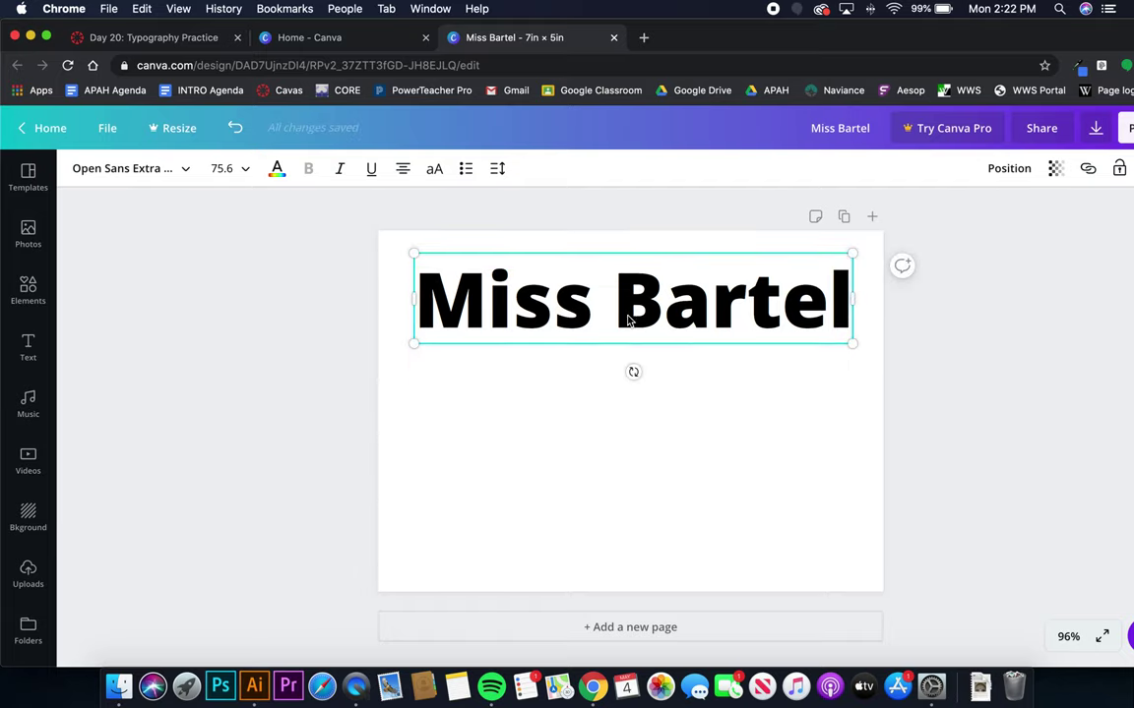
{"action": "double_click", "coordinate": [628, 318]}
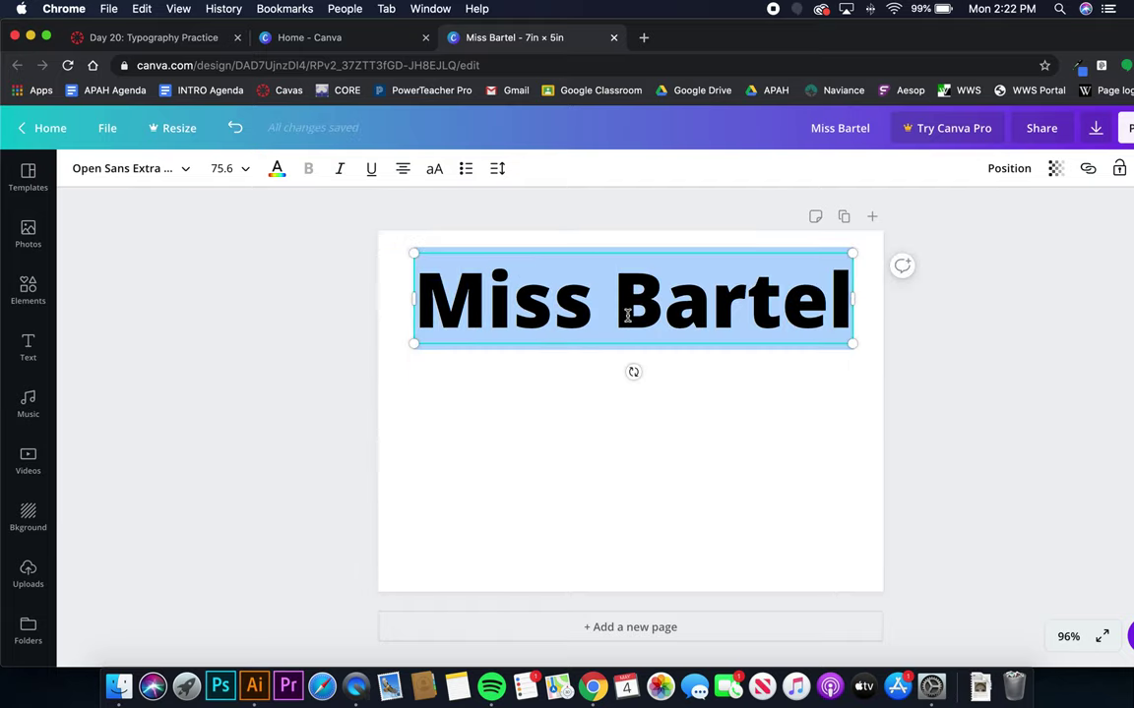
Set the name heading in the serif font Abhaya Libre Regular
{"action": "left_click", "coordinate": [186, 171]}
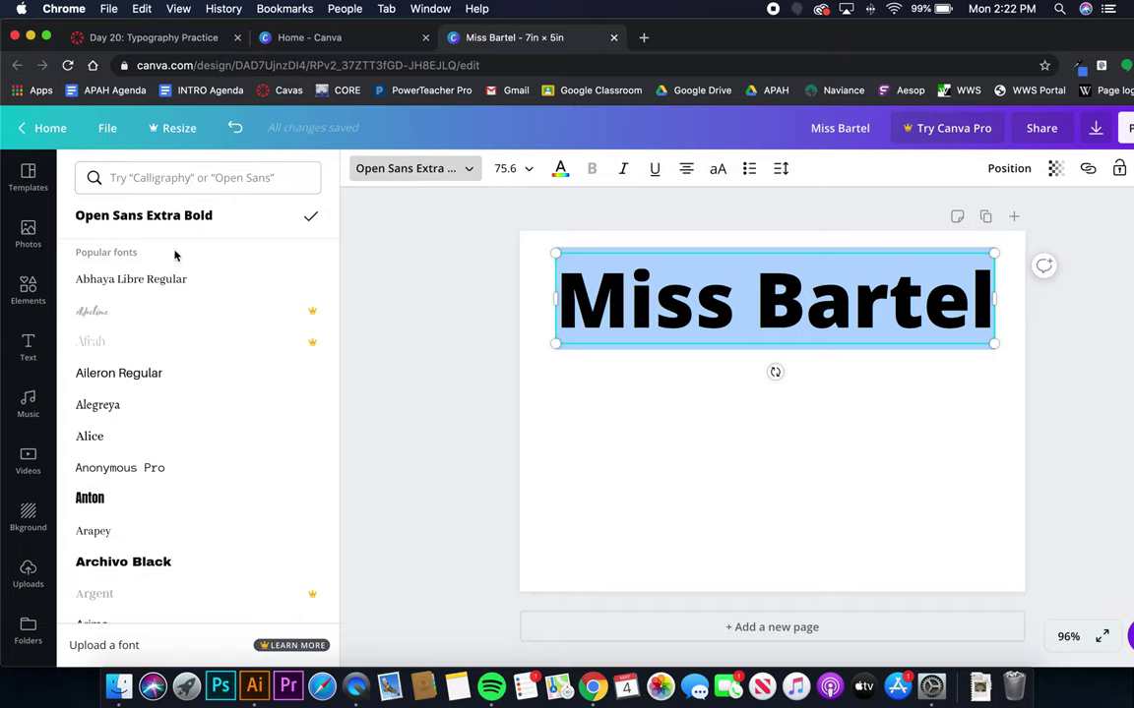
{"action": "left_click", "coordinate": [171, 281]}
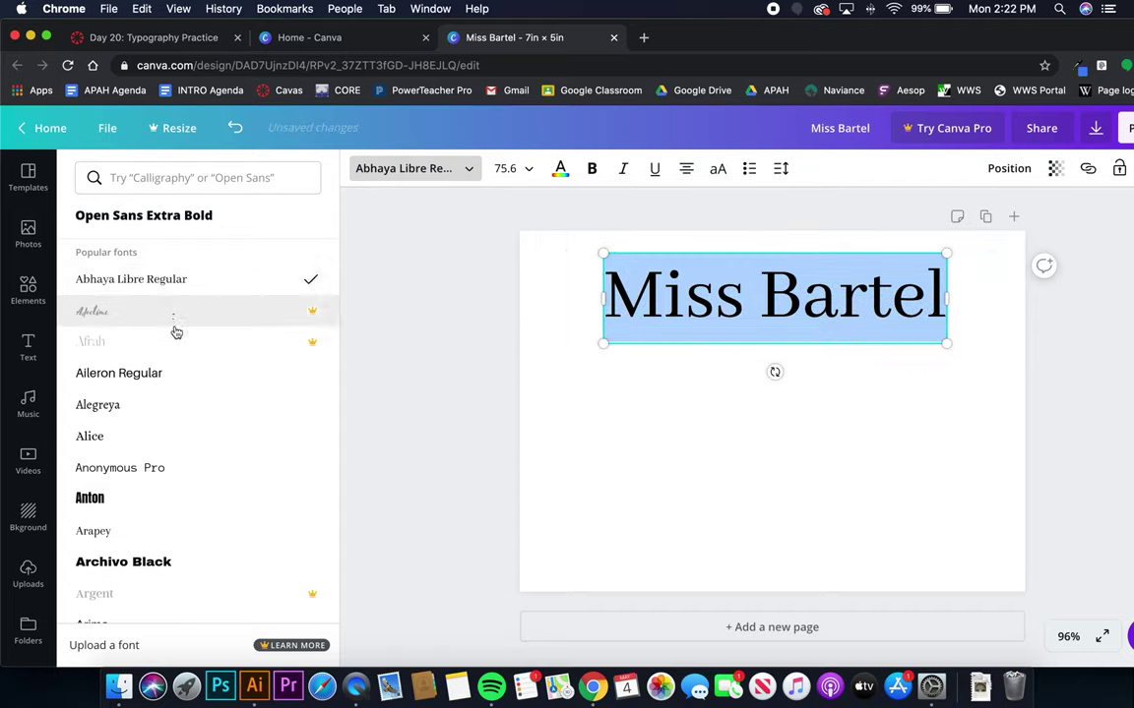
{"action": "scroll", "coordinate": [177, 397], "scroll_direction": "down", "scroll_amount": 5}
{"action": "scroll", "coordinate": [181, 398], "scroll_direction": "down", "scroll_amount": 10}
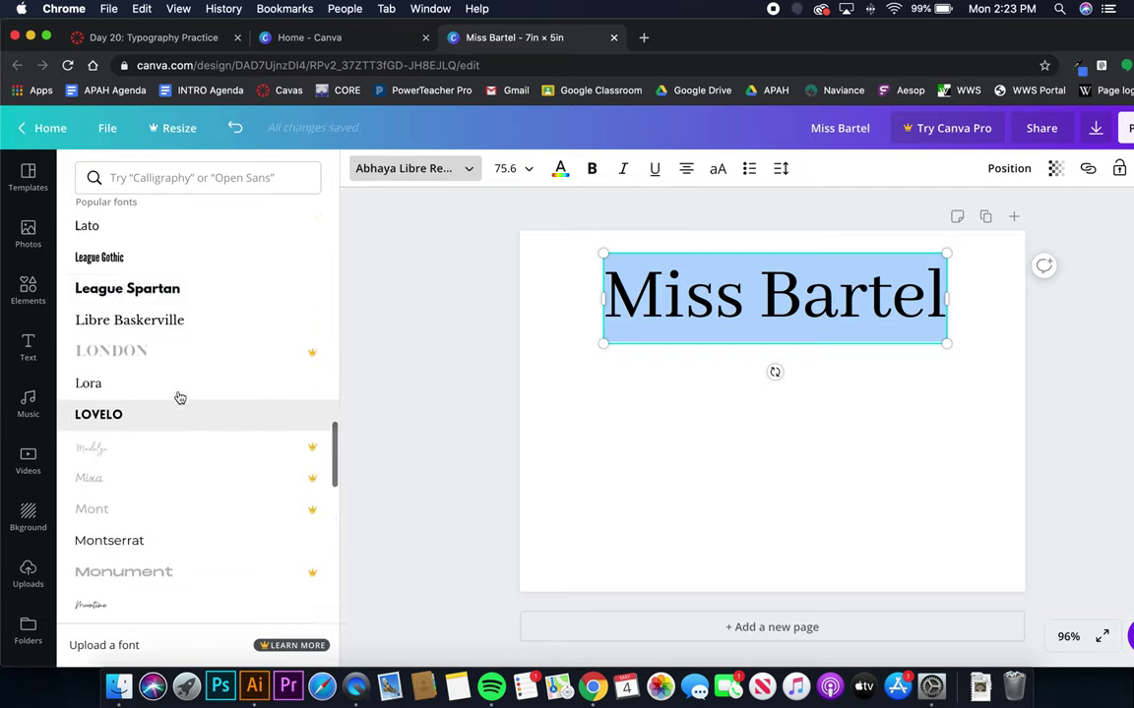
{"action": "scroll", "coordinate": [180, 398], "scroll_direction": "up", "scroll_amount": 15}
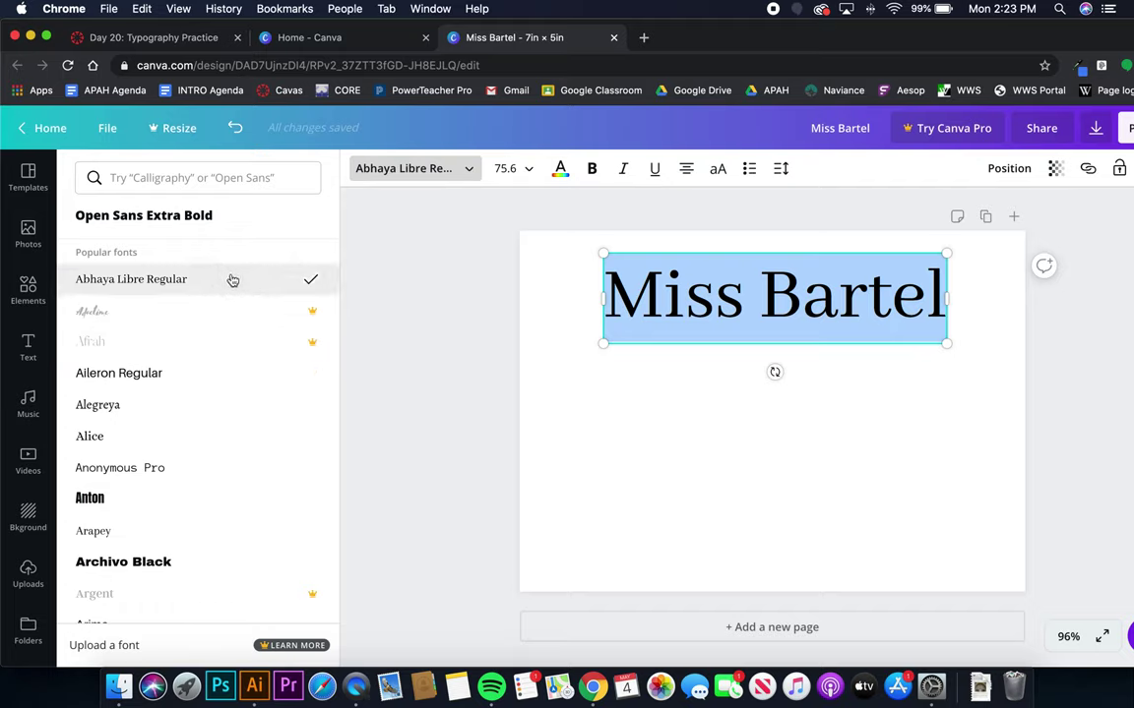
{"action": "key", "text": "Escape"}
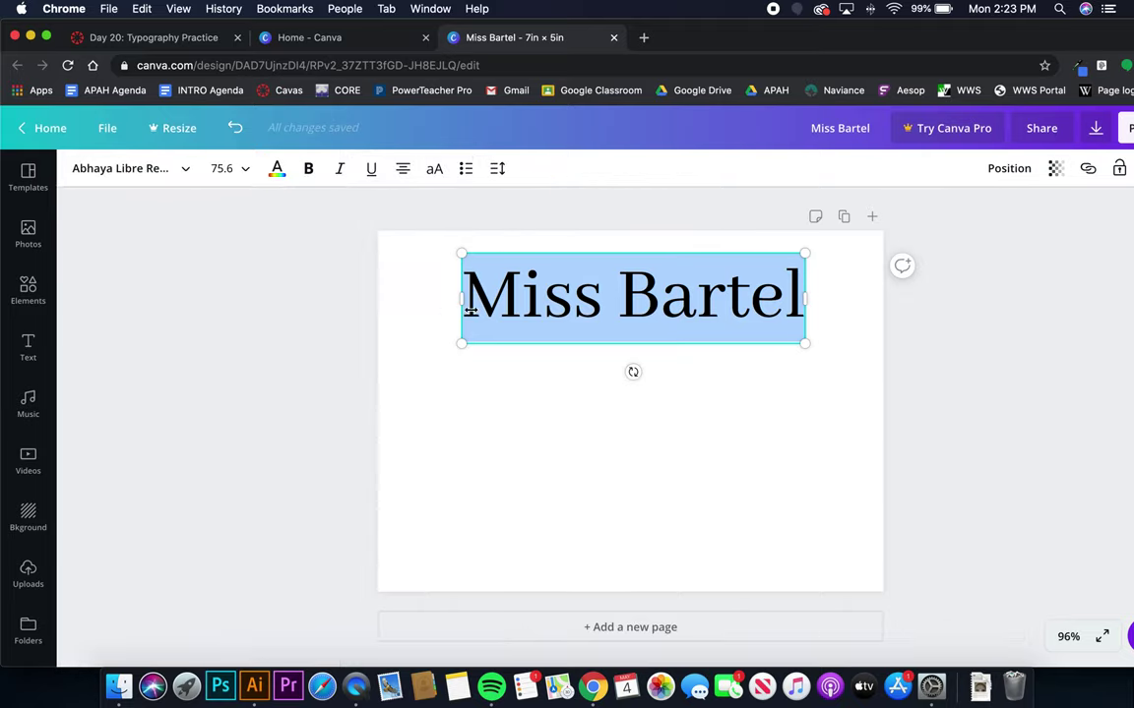
Copy and paste the name heading, placing the duplicate below the original
{"action": "left_click", "coordinate": [497, 404]}
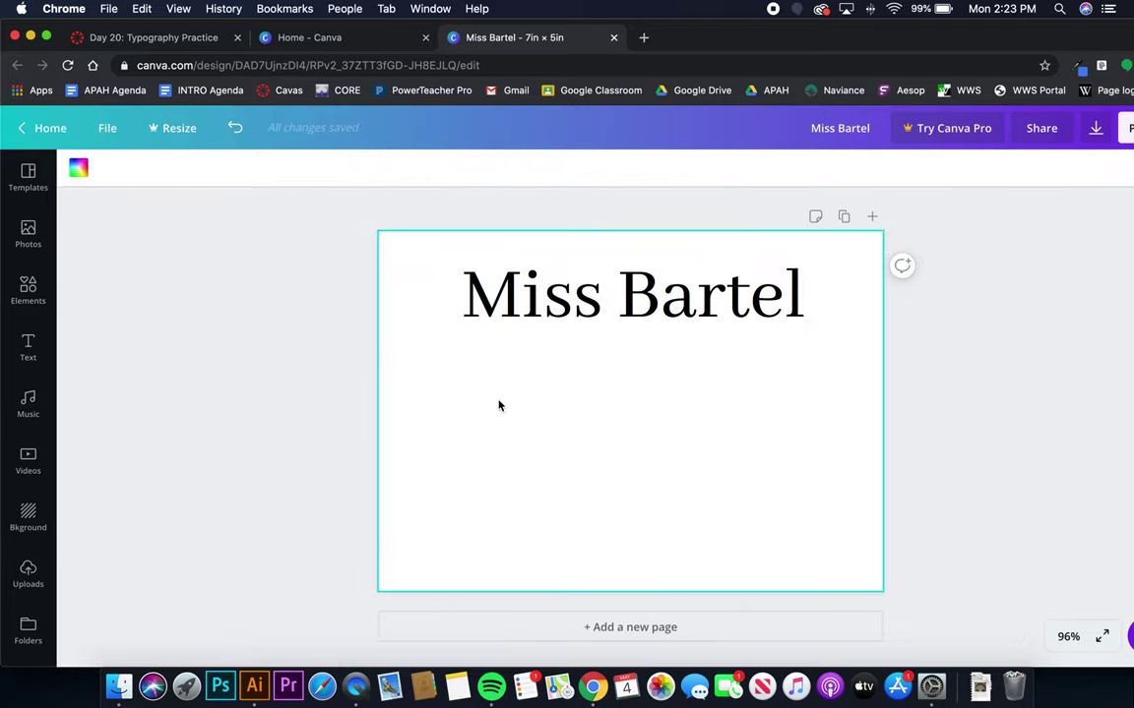
{"action": "left_click", "coordinate": [527, 313]}
{"action": "right_click", "coordinate": [528, 313]}
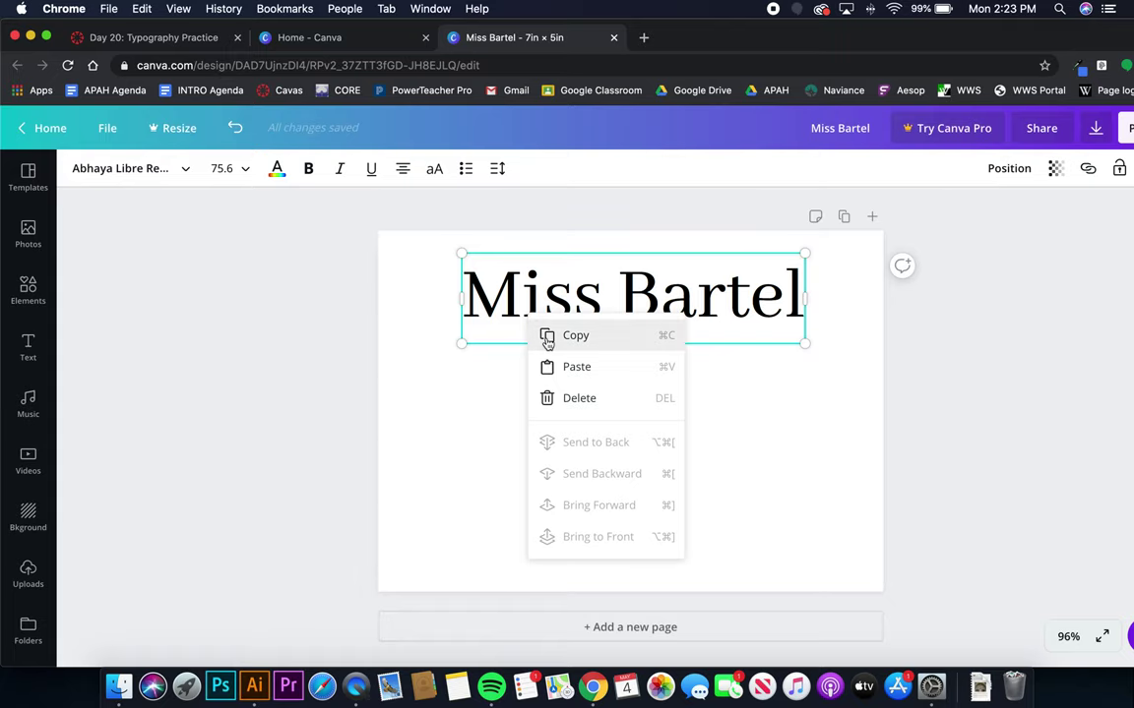
{"action": "left_click", "coordinate": [546, 335]}
{"action": "left_click", "coordinate": [519, 390]}
{"action": "right_click", "coordinate": [518, 390]}
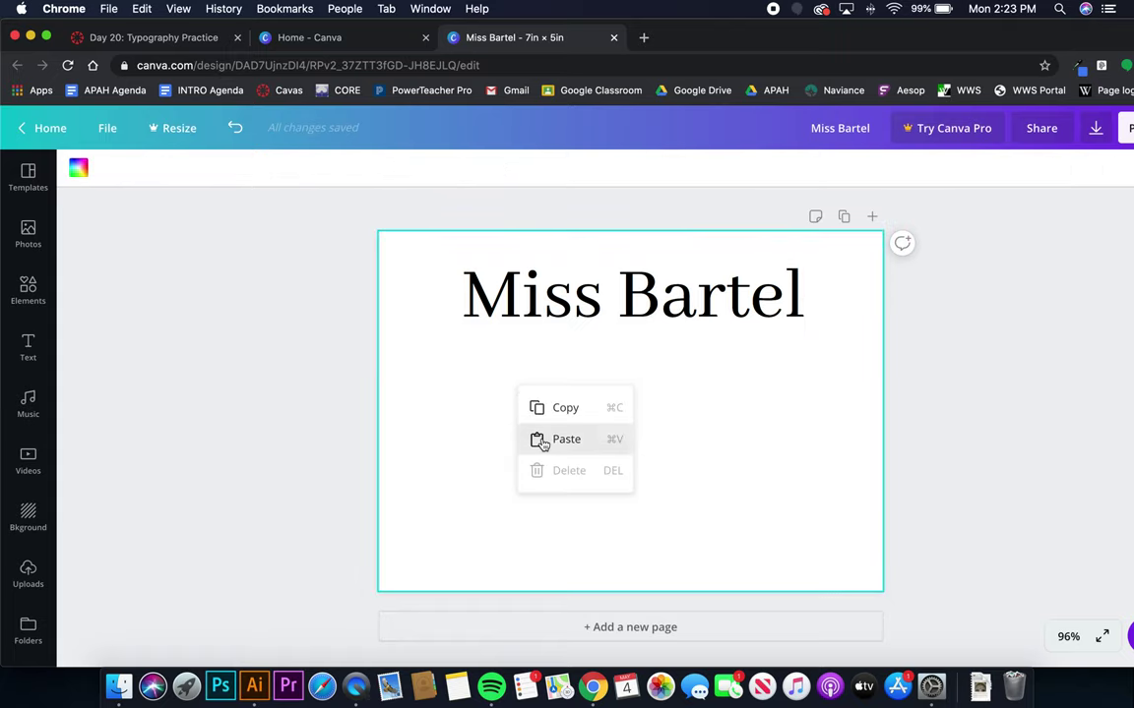
{"action": "left_click", "coordinate": [540, 439]}
{"action": "left_click_drag", "start_coordinate": [569, 336], "coordinate": [557, 404]}
Change the duplicate line's font to Oswald, after briefly trying Tenor Sans
{"action": "double_click", "coordinate": [557, 396]}
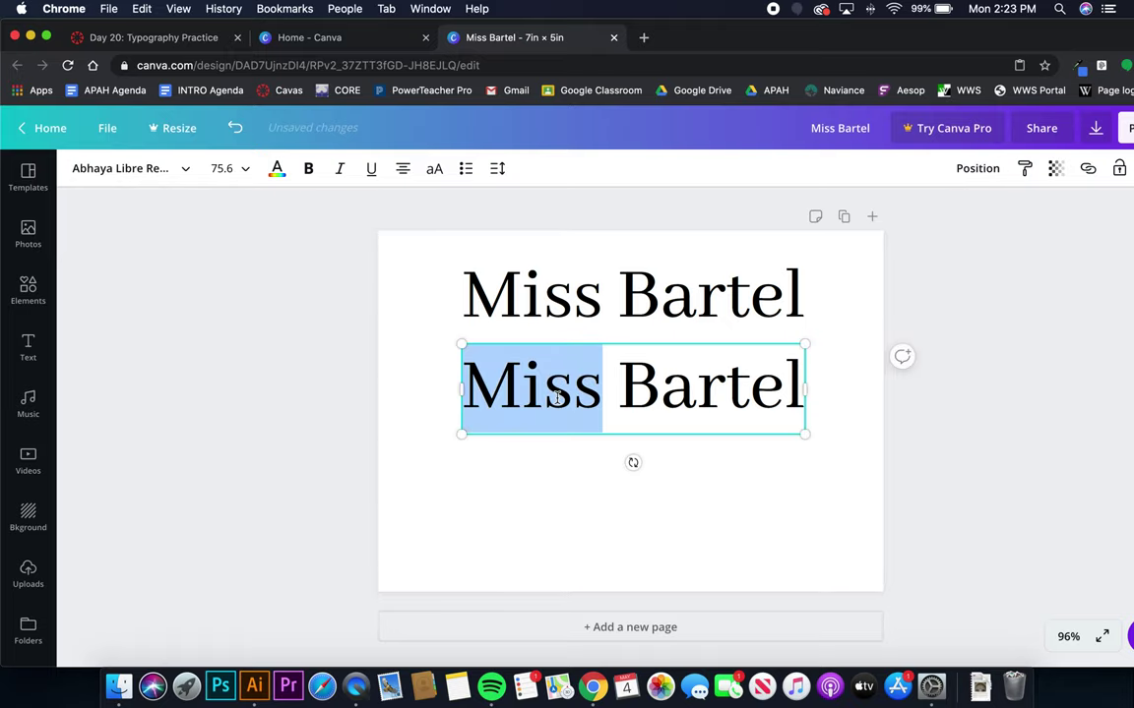
{"action": "triple_click", "coordinate": [557, 397]}
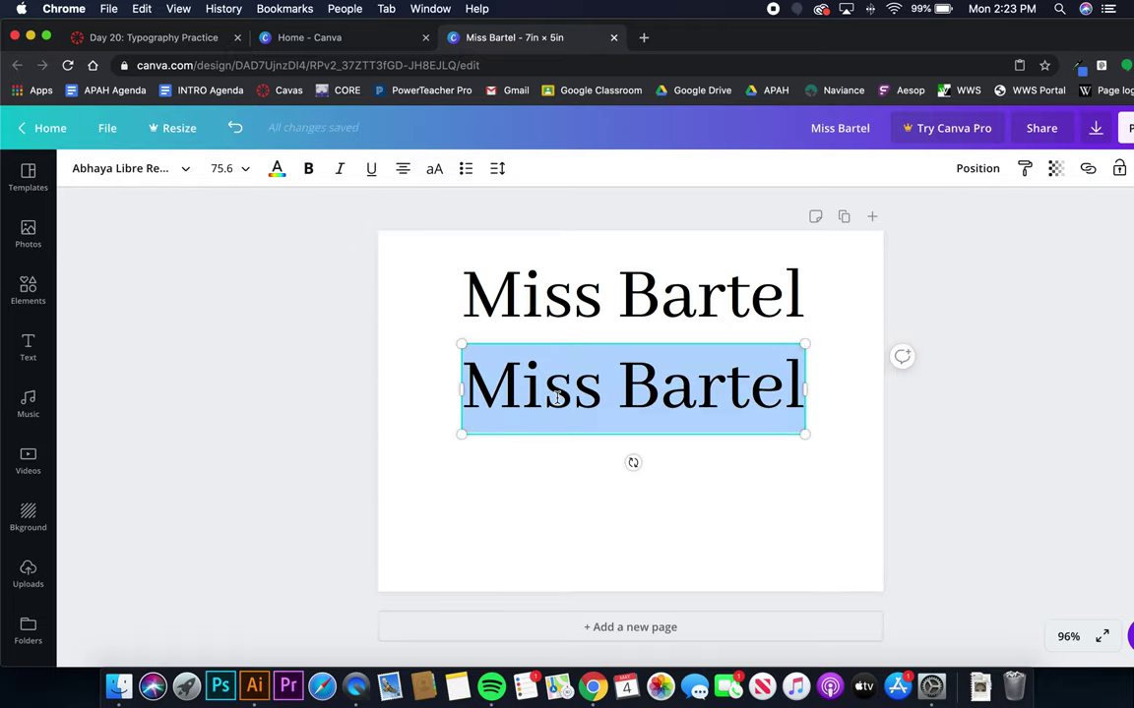
{"action": "left_click", "coordinate": [182, 169]}
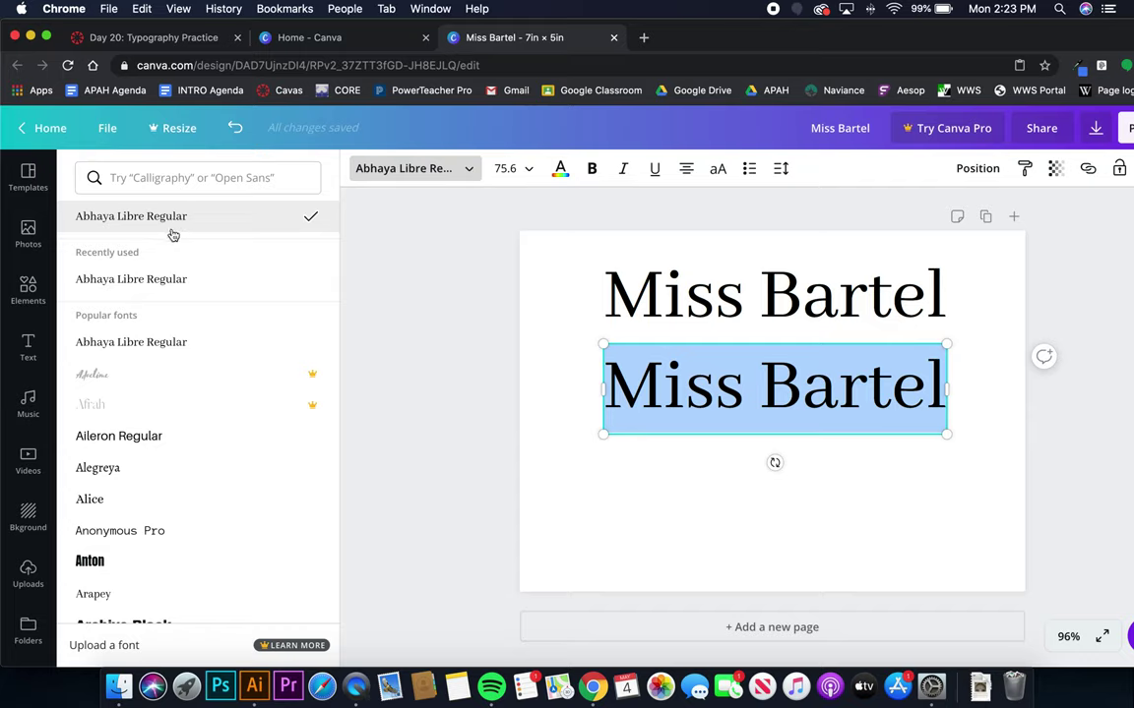
{"action": "scroll", "coordinate": [171, 245], "scroll_direction": "down", "scroll_amount": 10}
{"action": "scroll", "coordinate": [170, 247], "scroll_direction": "up", "scroll_amount": 10}
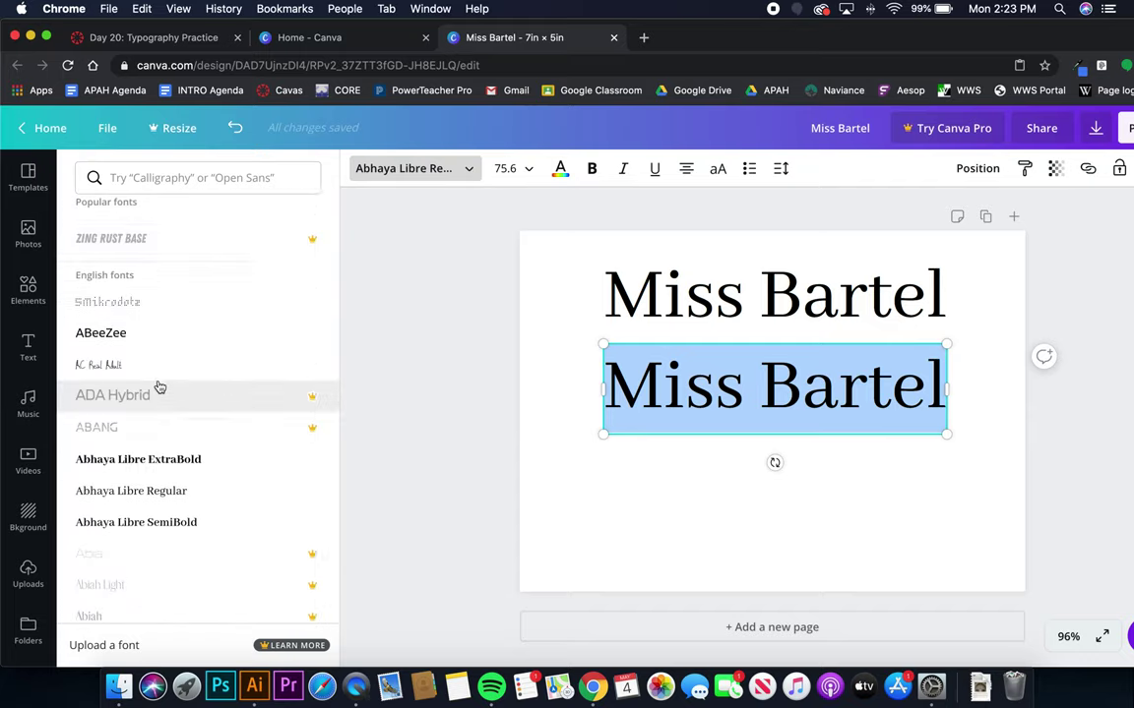
{"action": "scroll", "coordinate": [158, 385], "scroll_direction": "up", "scroll_amount": 5}
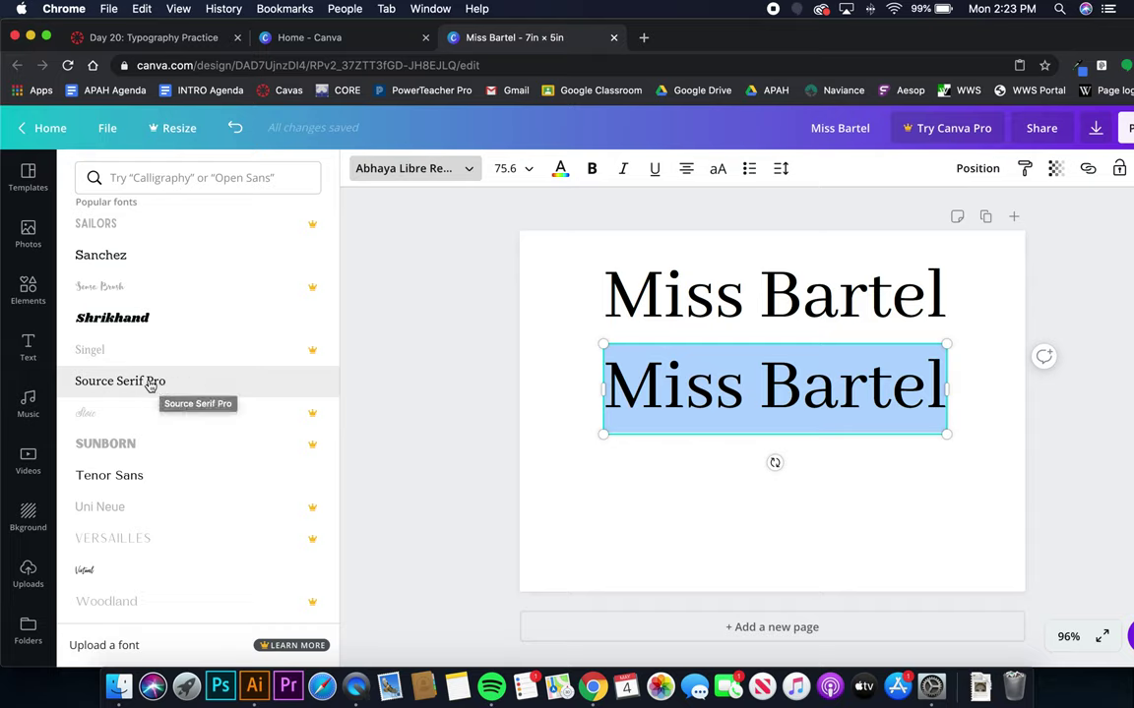
{"action": "left_click", "coordinate": [119, 481]}
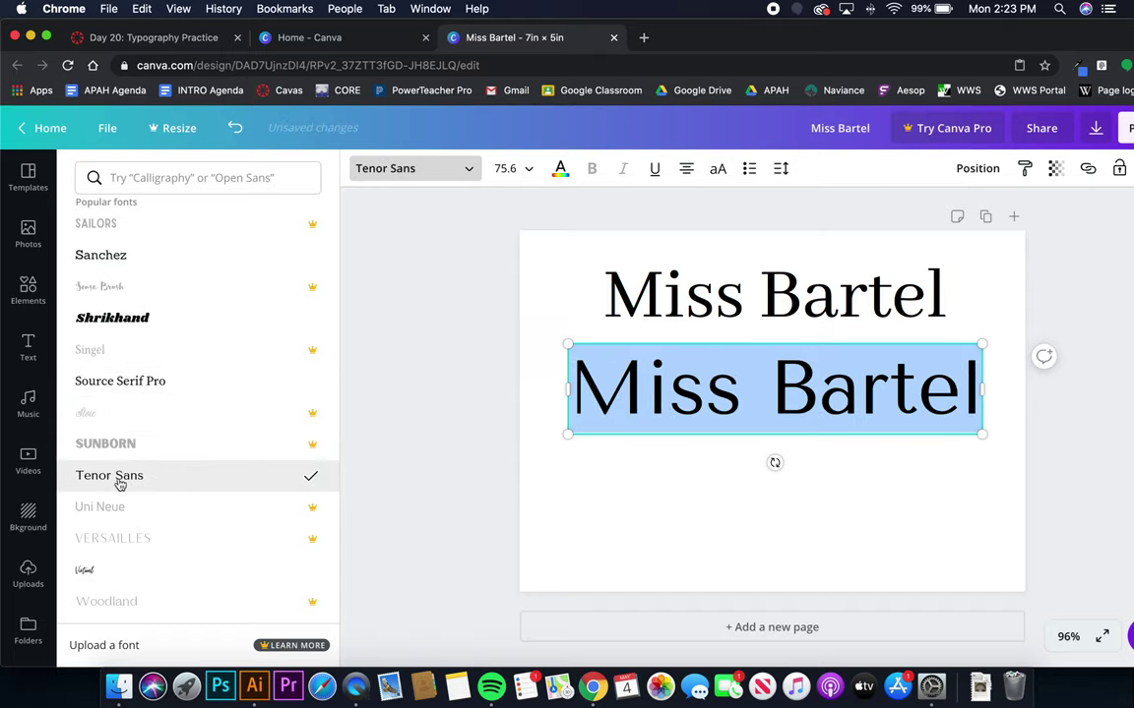
{"action": "scroll", "coordinate": [212, 423], "scroll_direction": "up", "scroll_amount": 5}
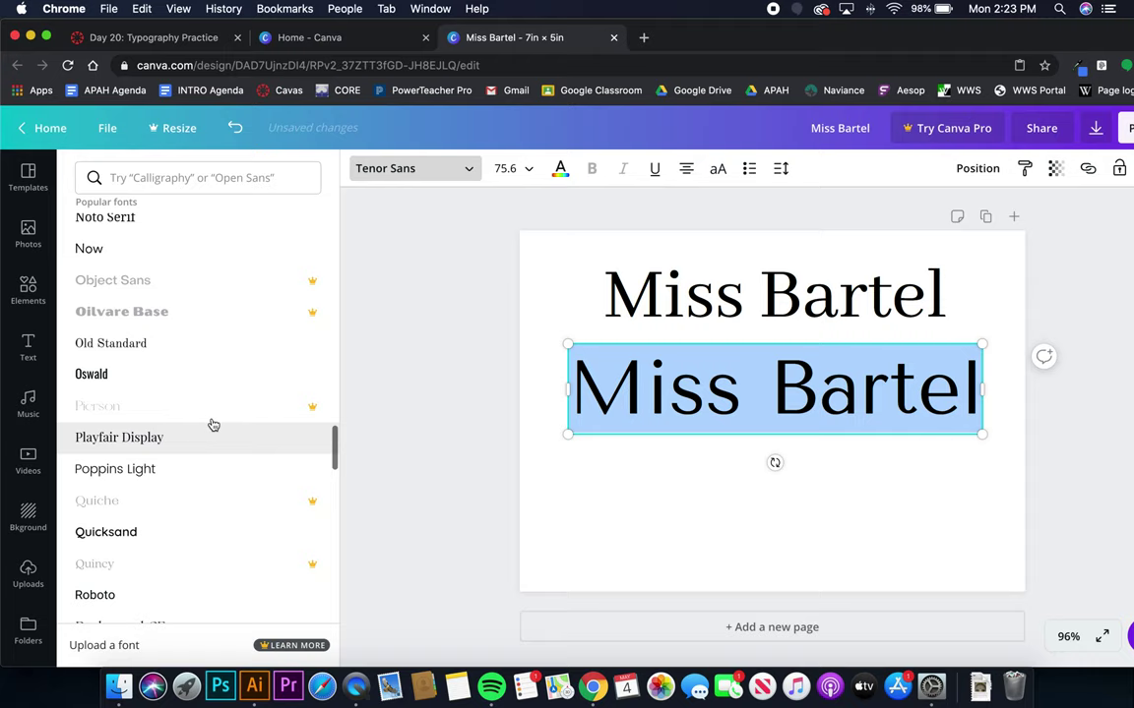
{"action": "scroll", "coordinate": [212, 423], "scroll_direction": "up", "scroll_amount": 1}
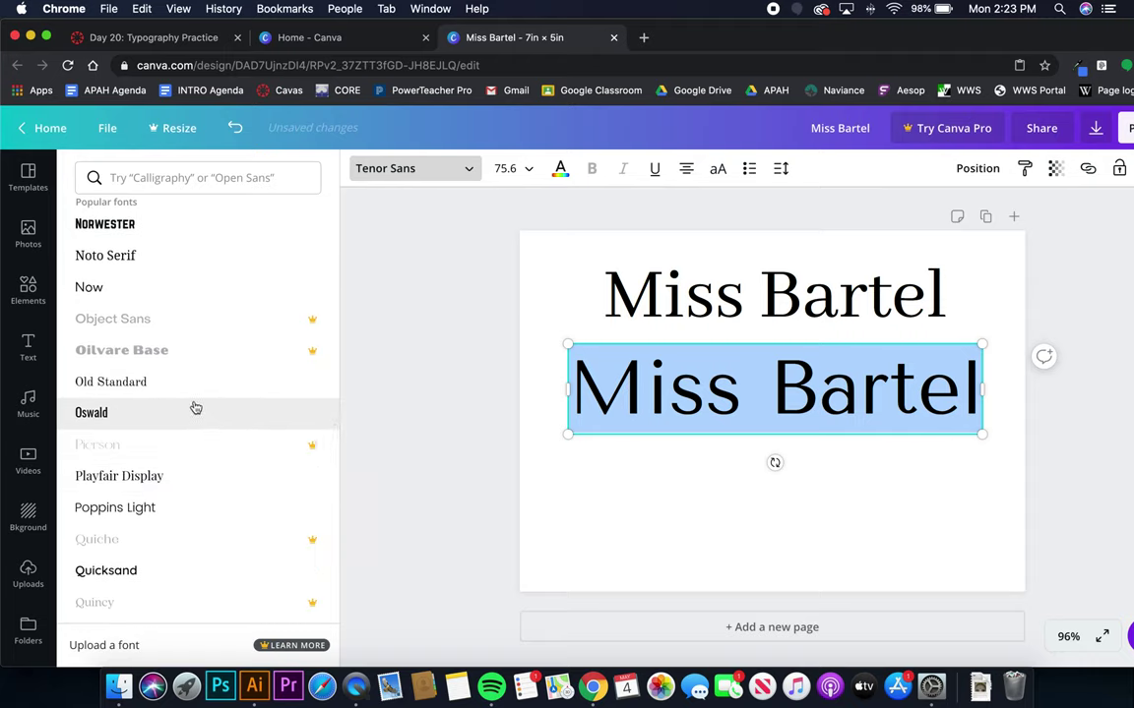
{"action": "left_click", "coordinate": [183, 409]}
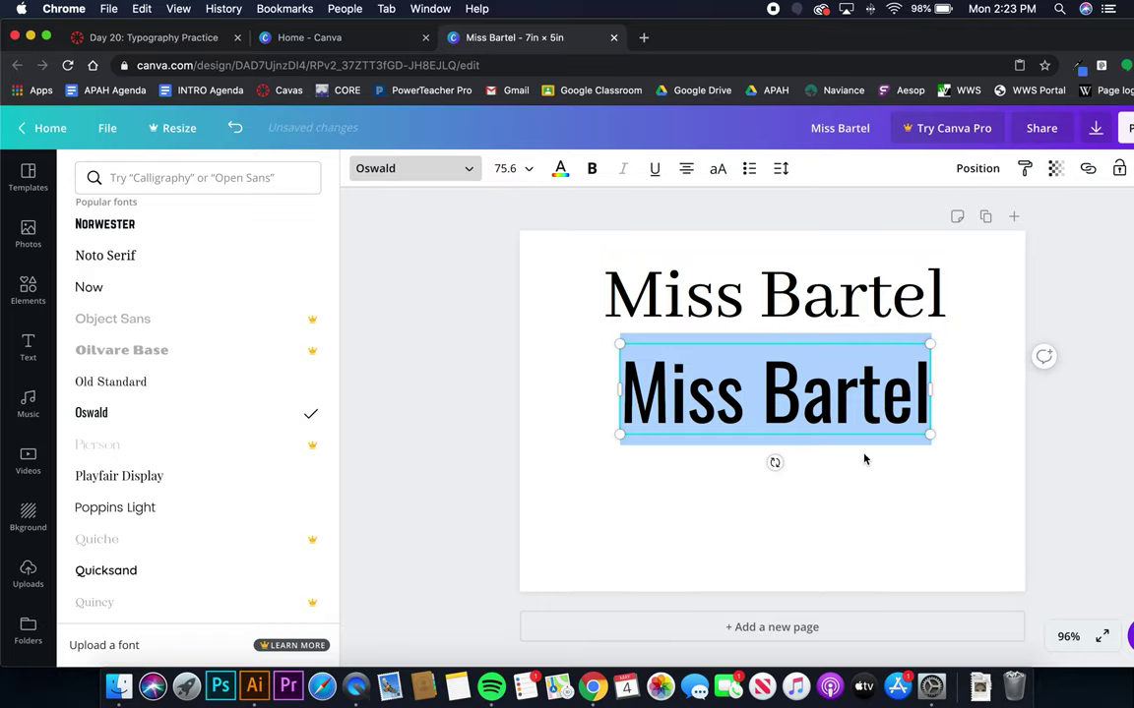
{"action": "key", "text": "Escape"}
Paste a third name copy below the Oswald line and set it in Shrikhand
{"action": "left_click", "coordinate": [762, 505]}
{"action": "key", "text": "super+v"}
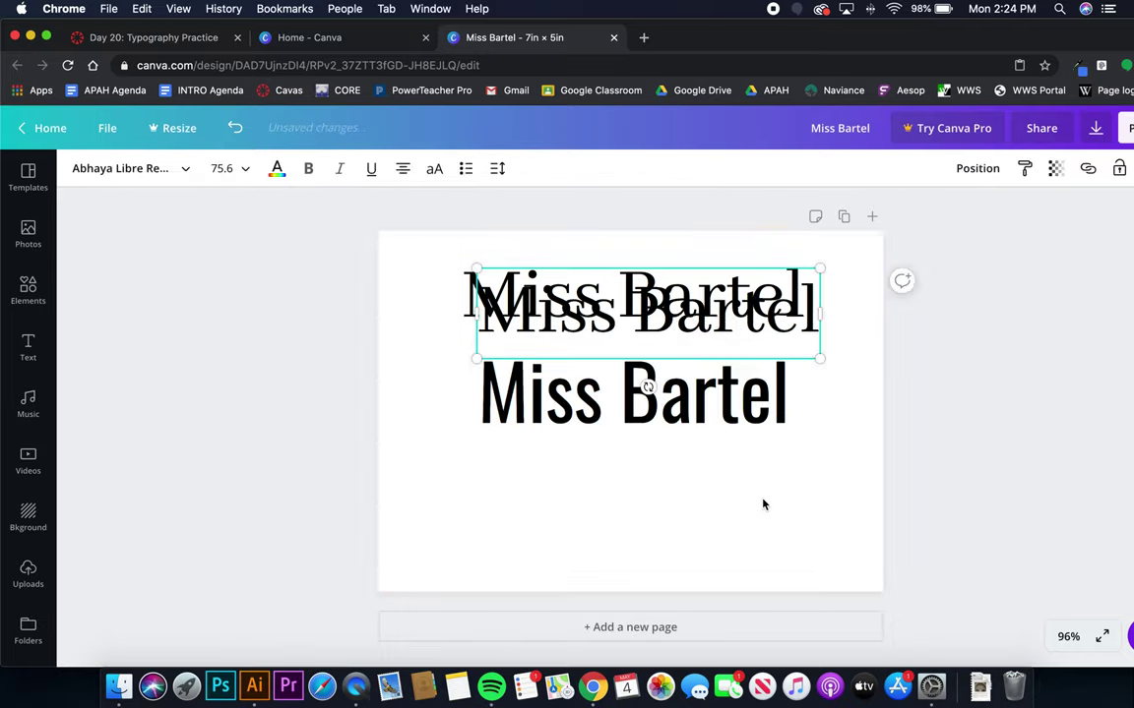
{"action": "left_click_drag", "start_coordinate": [677, 291], "coordinate": [706, 498]}
{"action": "triple_click", "coordinate": [705, 498]}
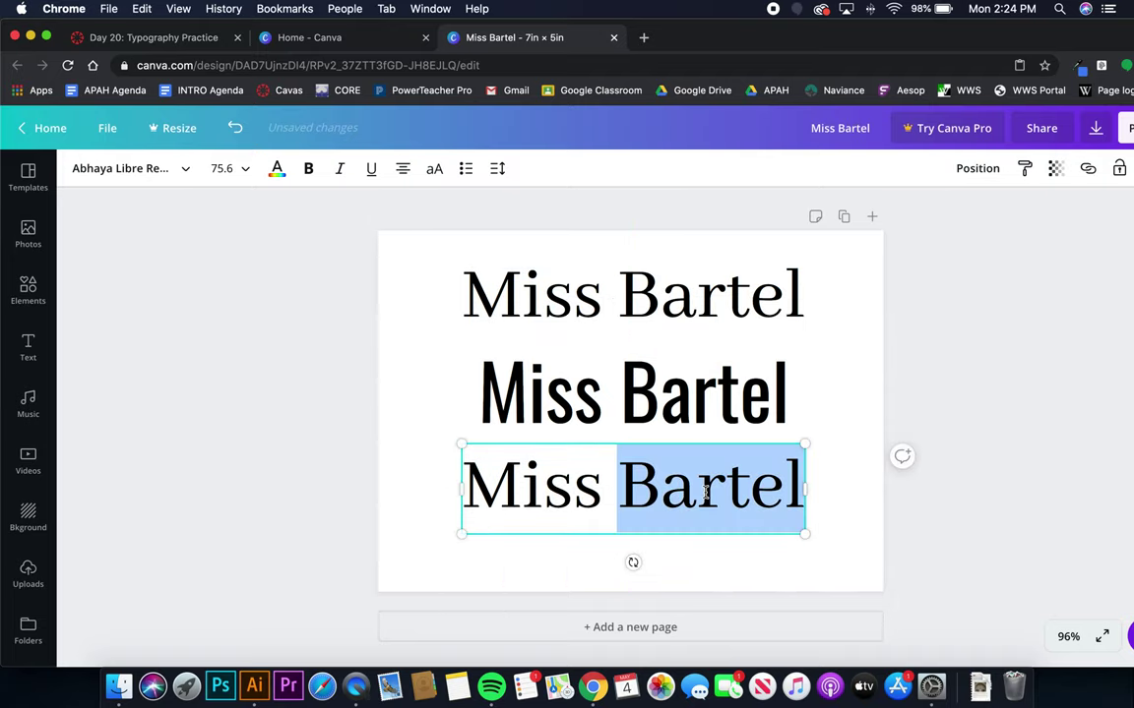
{"action": "left_click", "coordinate": [185, 172]}
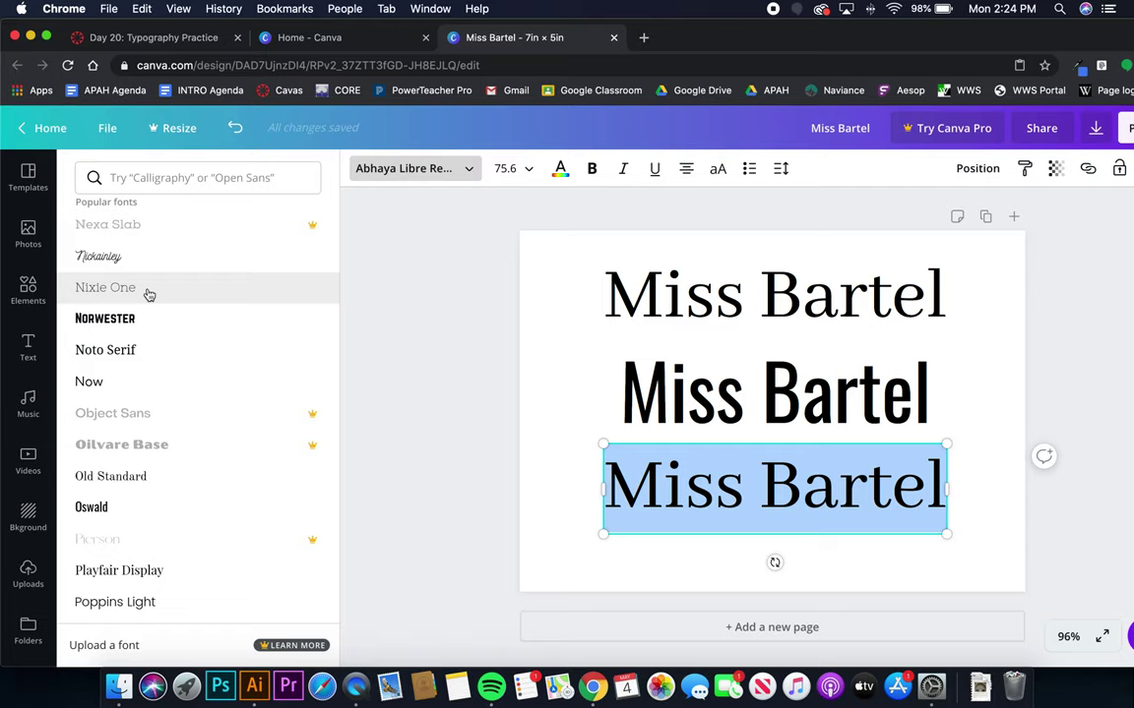
{"action": "scroll", "coordinate": [162, 404], "scroll_direction": "down", "scroll_amount": 5}
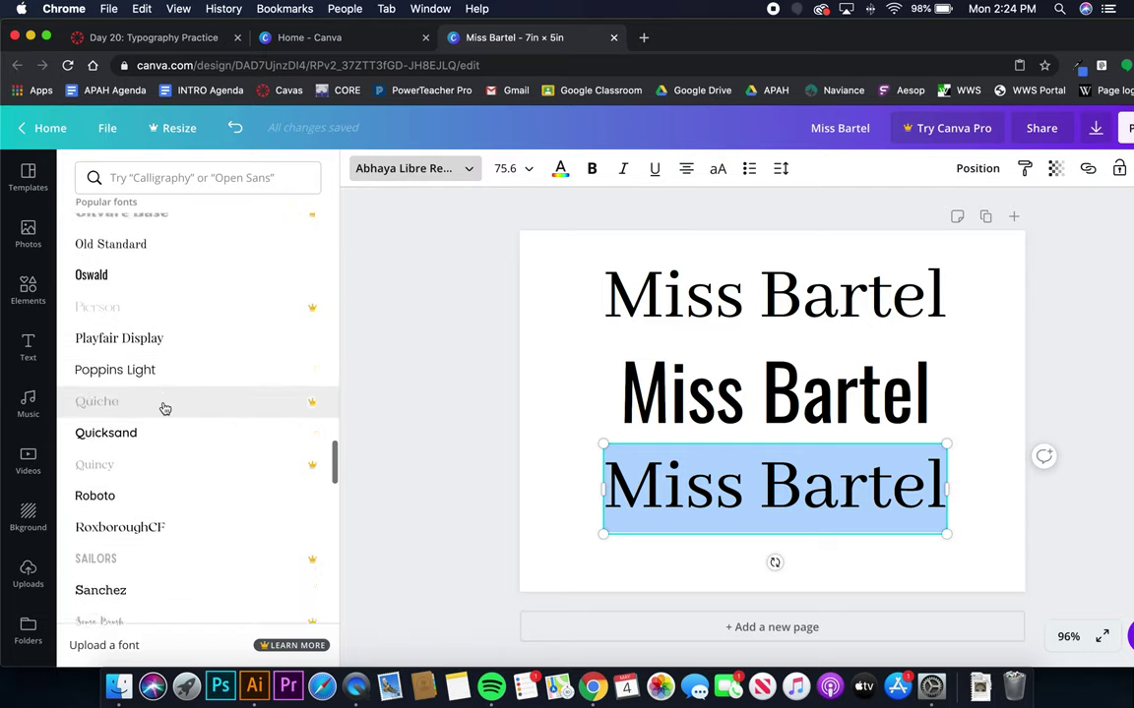
{"action": "scroll", "coordinate": [163, 404], "scroll_direction": "down", "scroll_amount": 3}
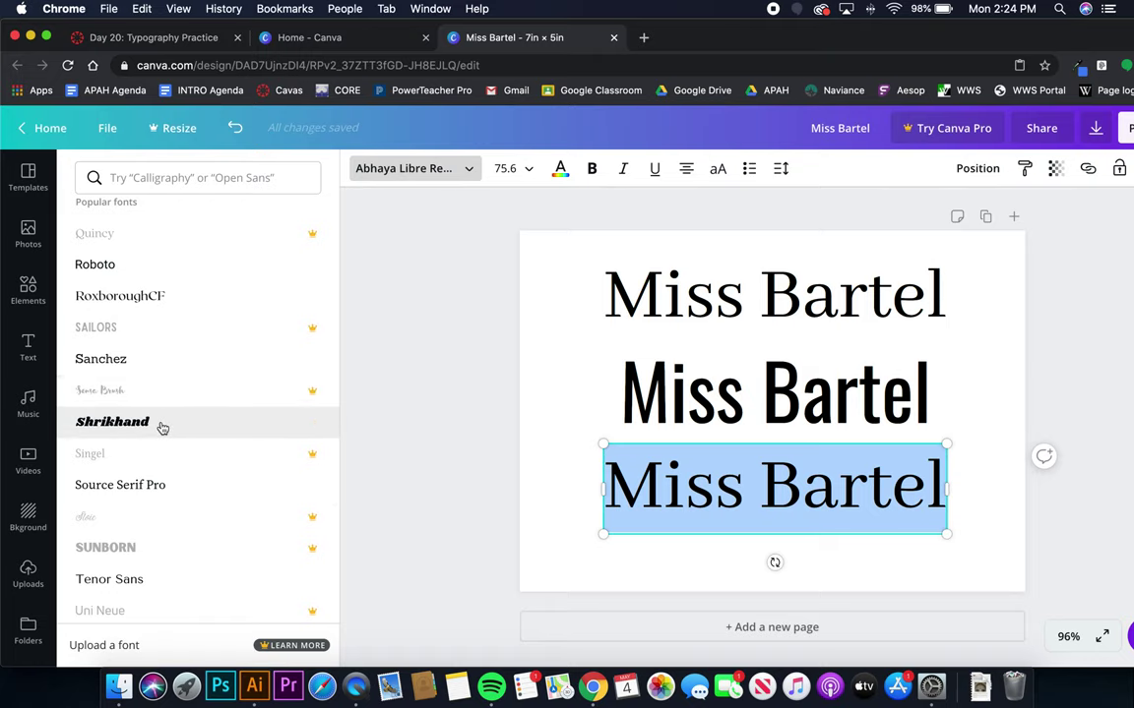
{"action": "left_click", "coordinate": [162, 423]}
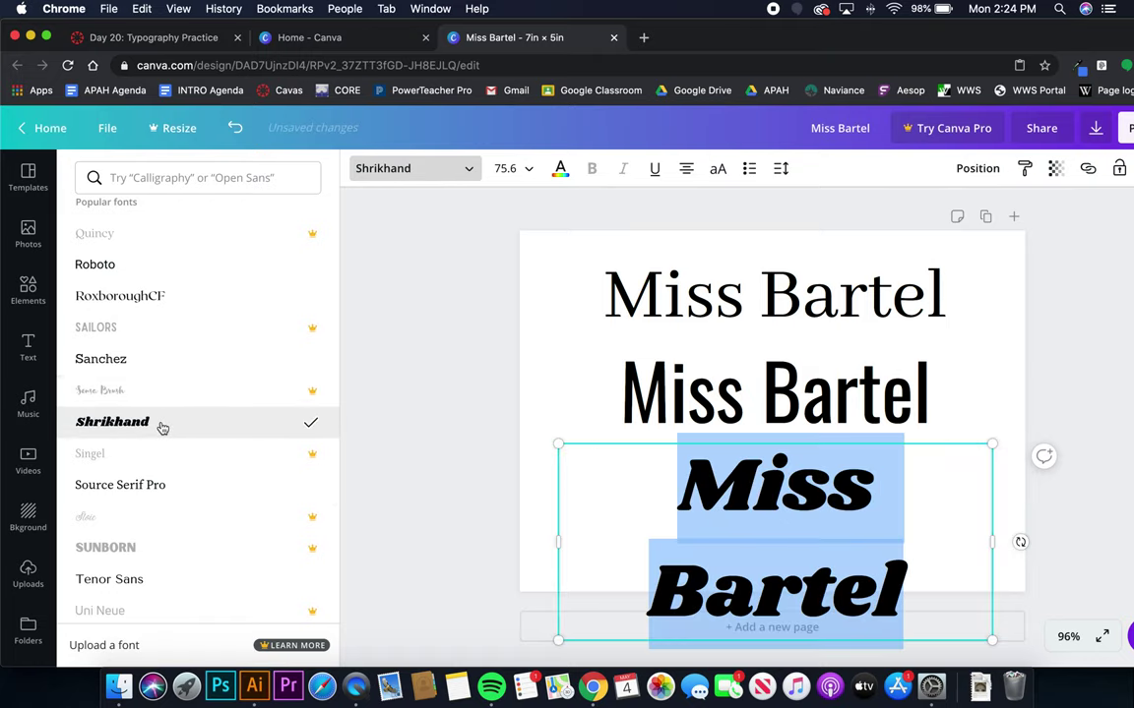
Set the Shrikhand line to size 64, then switch to the Day 20 assignment tab
{"action": "scroll", "coordinate": [163, 428], "scroll_direction": "down", "scroll_amount": 4}
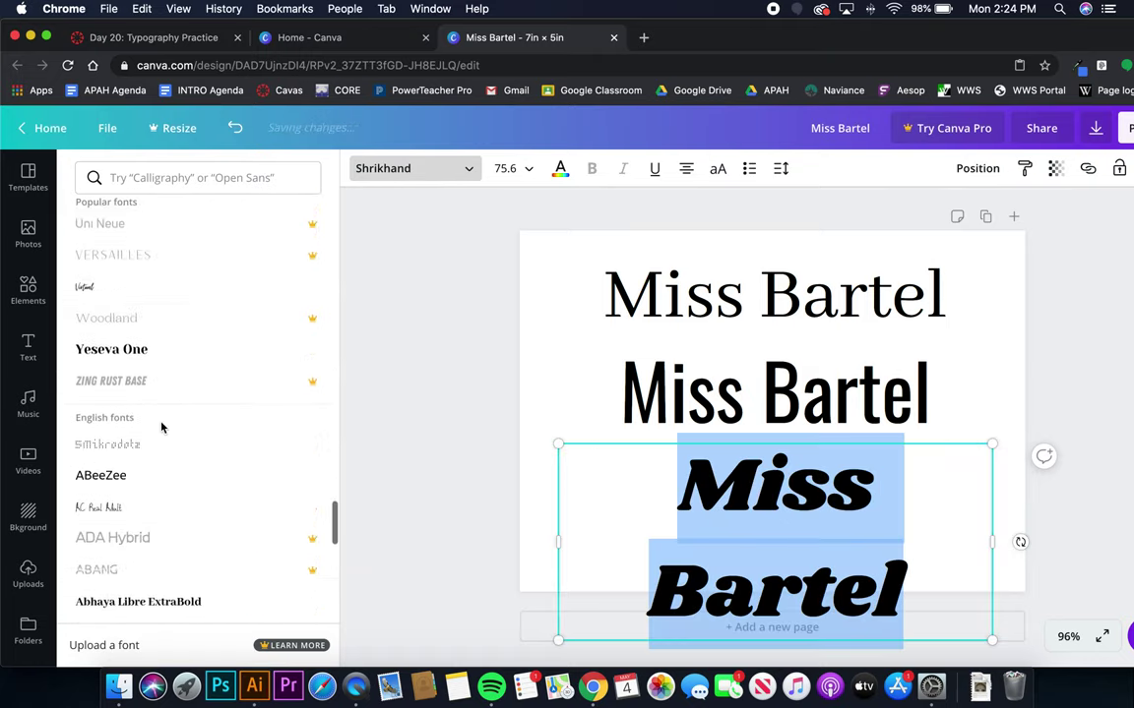
{"action": "scroll", "coordinate": [162, 428], "scroll_direction": "up", "scroll_amount": 5}
{"action": "scroll", "coordinate": [162, 428], "scroll_direction": "up", "scroll_amount": 10}
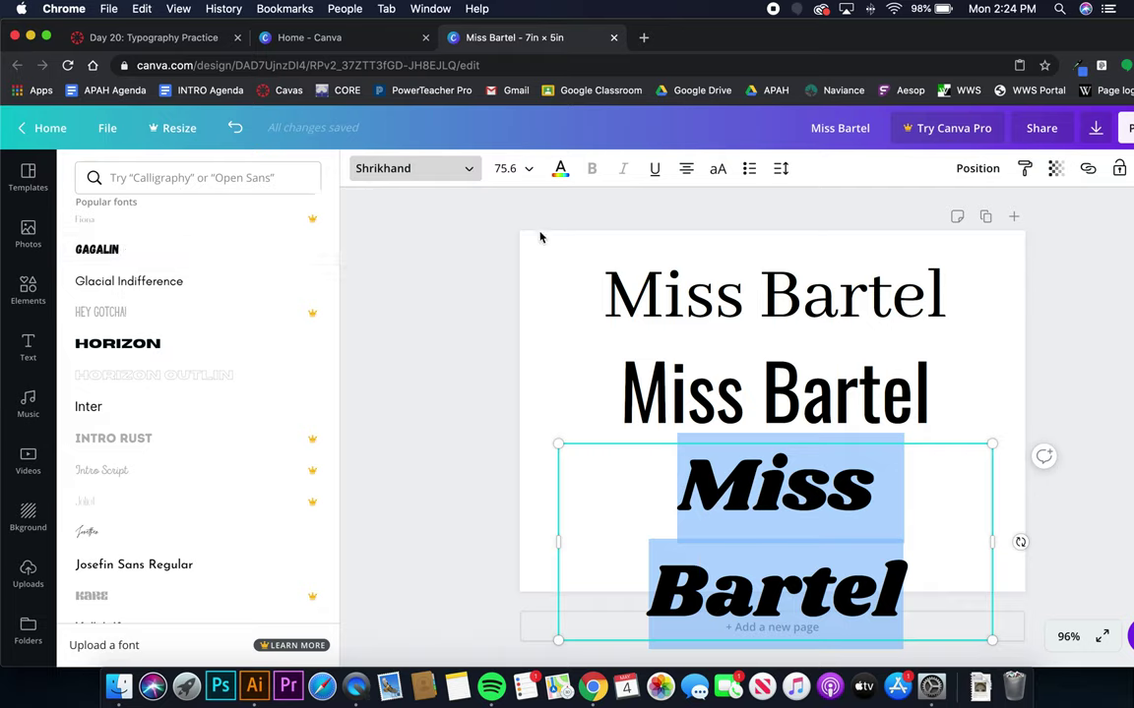
{"action": "left_click", "coordinate": [524, 169]}
{"action": "scroll", "coordinate": [524, 487], "scroll_direction": "down", "scroll_amount": 5}
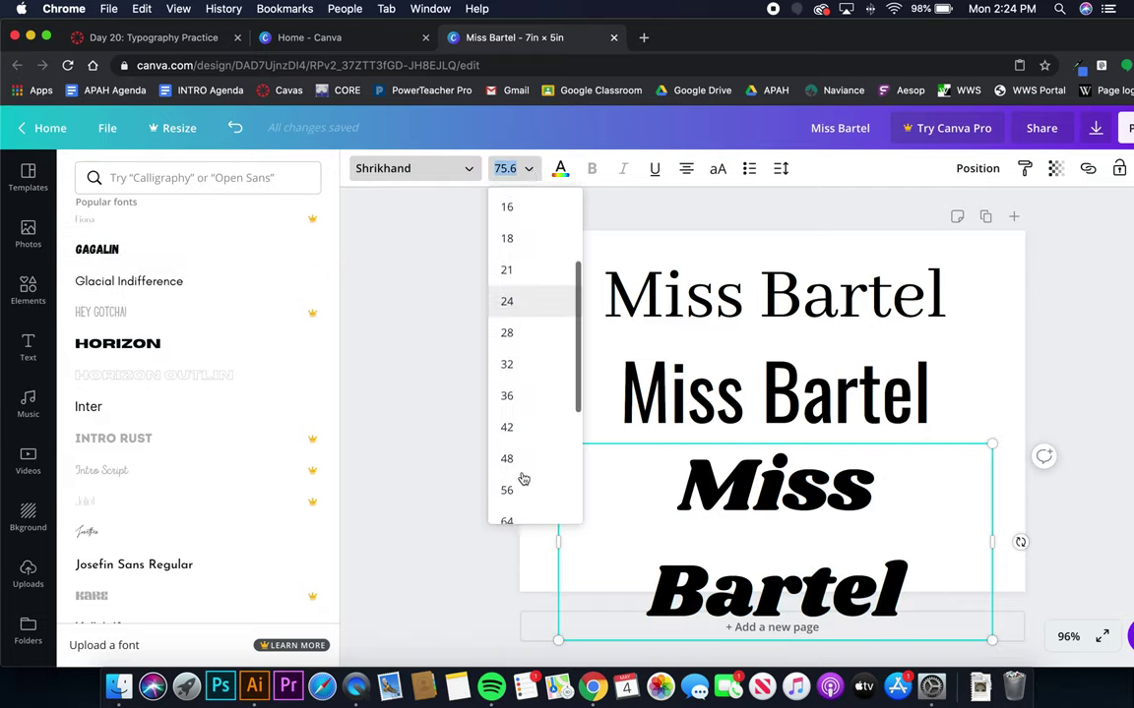
{"action": "left_click", "coordinate": [519, 466]}
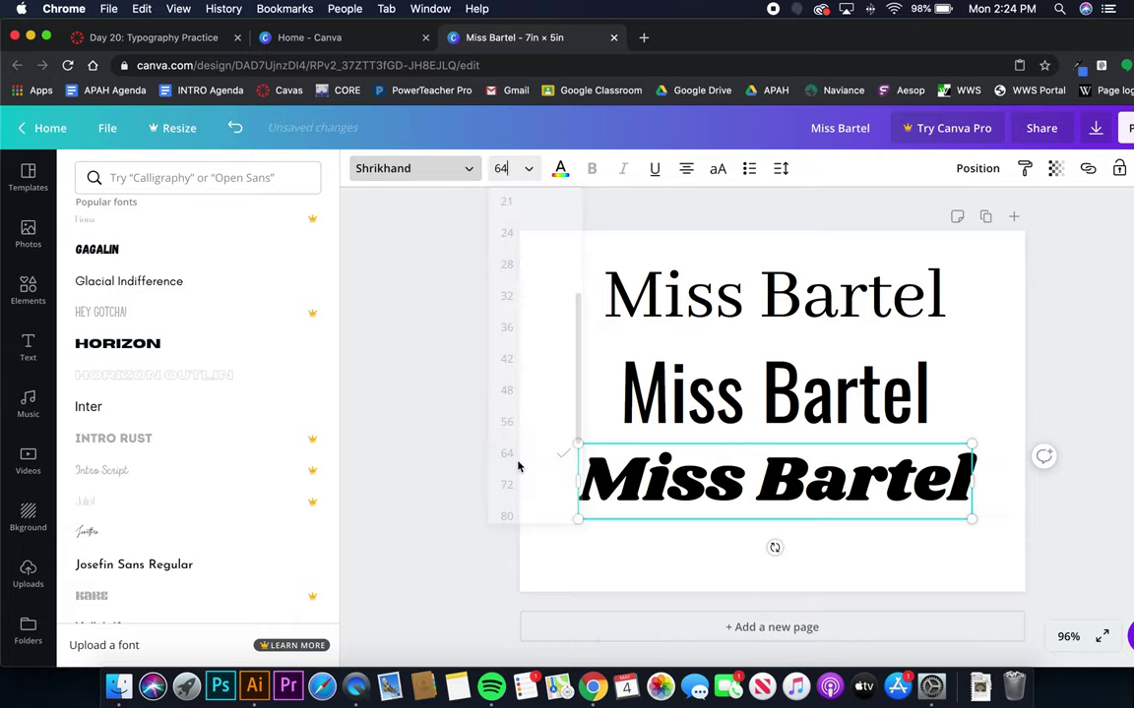
{"action": "left_click", "coordinate": [459, 452]}
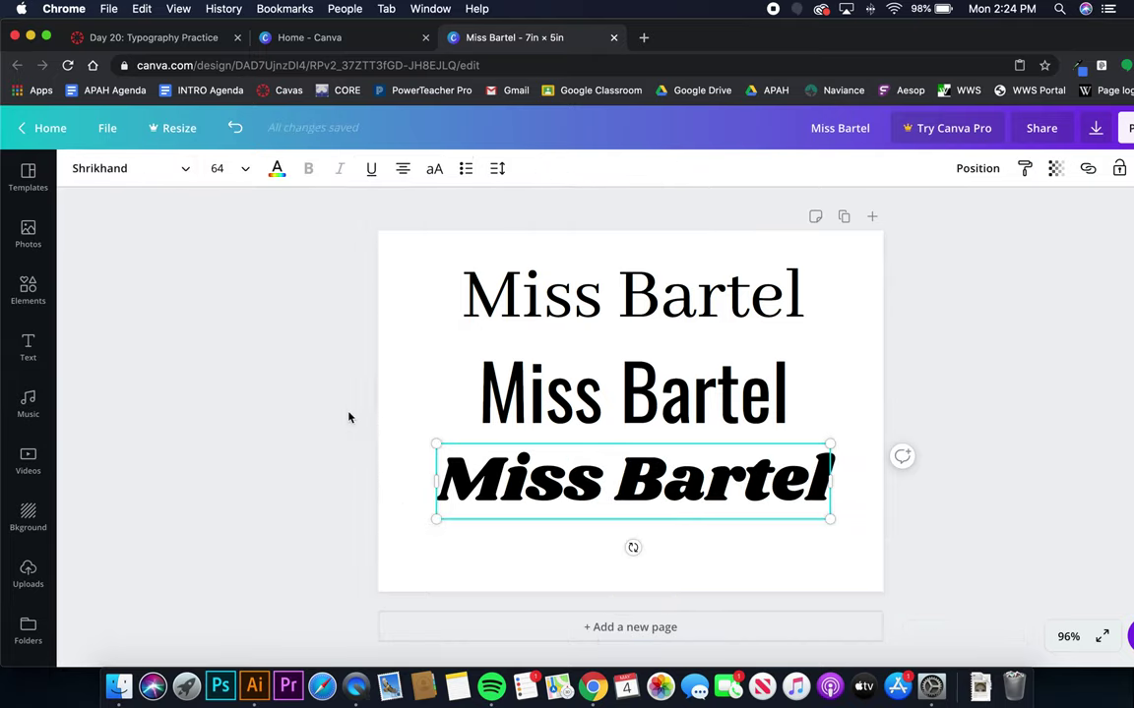
{"action": "left_click", "coordinate": [348, 417]}
{"action": "left_click", "coordinate": [167, 40]}
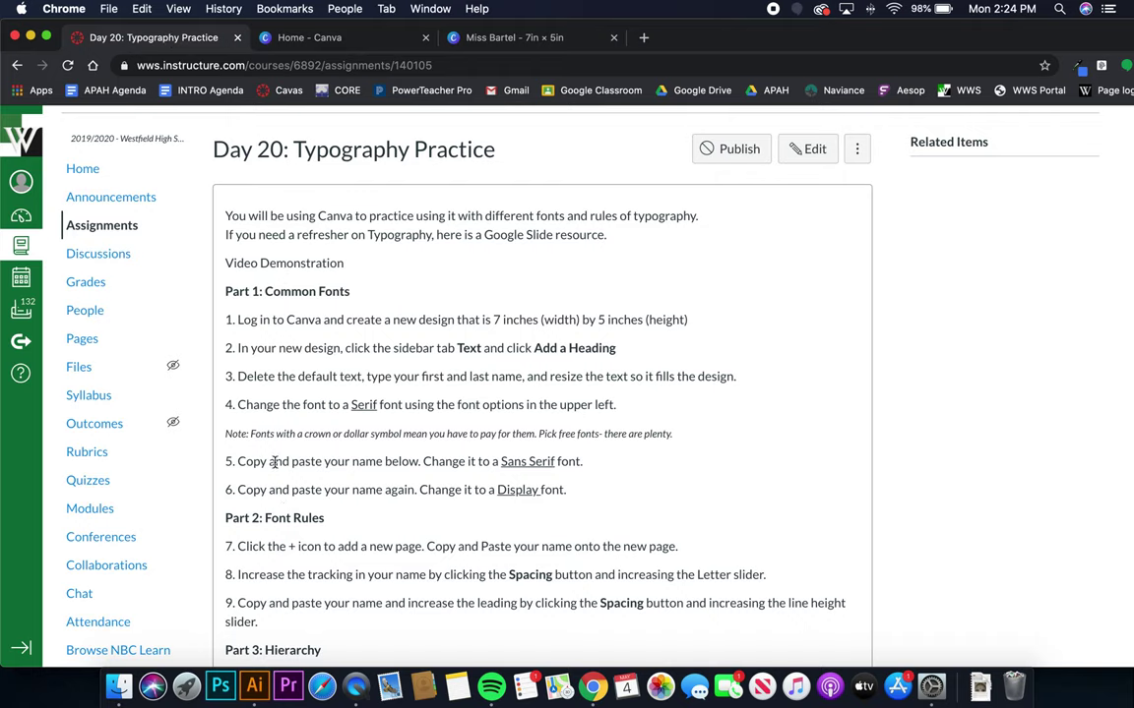
Scroll the assignment down to Parts 3–5, then go back to the Canva design
{"action": "scroll", "coordinate": [285, 472], "scroll_direction": "down", "scroll_amount": 5}
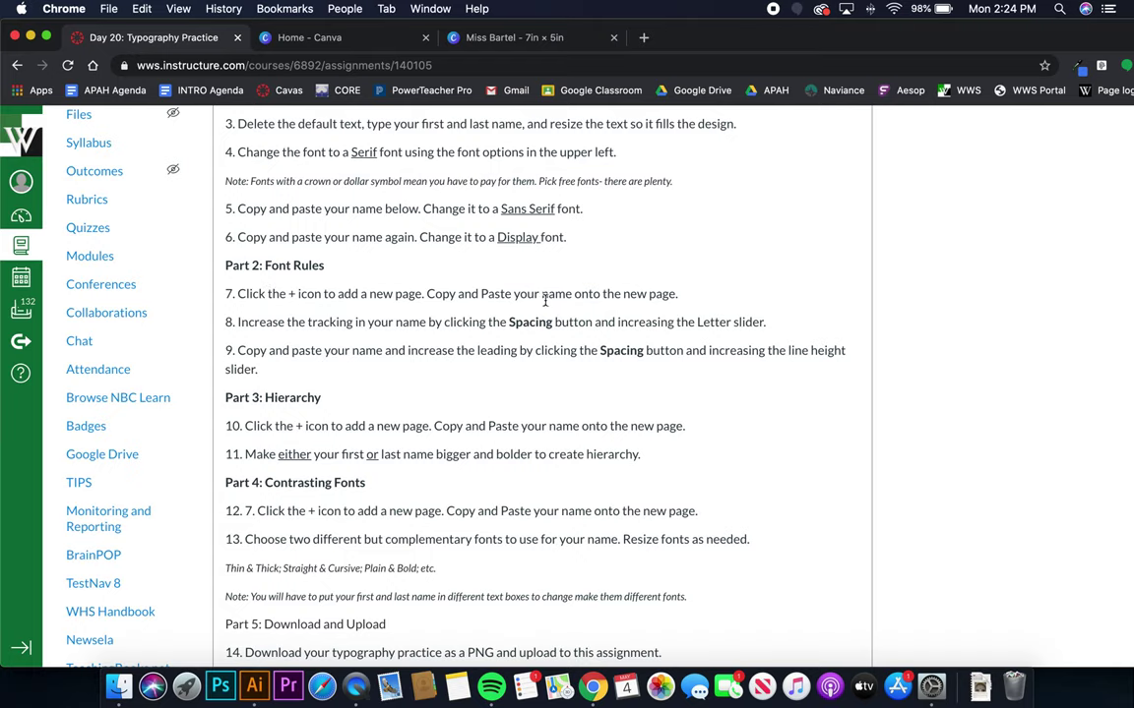
{"action": "left_click", "coordinate": [470, 37]}
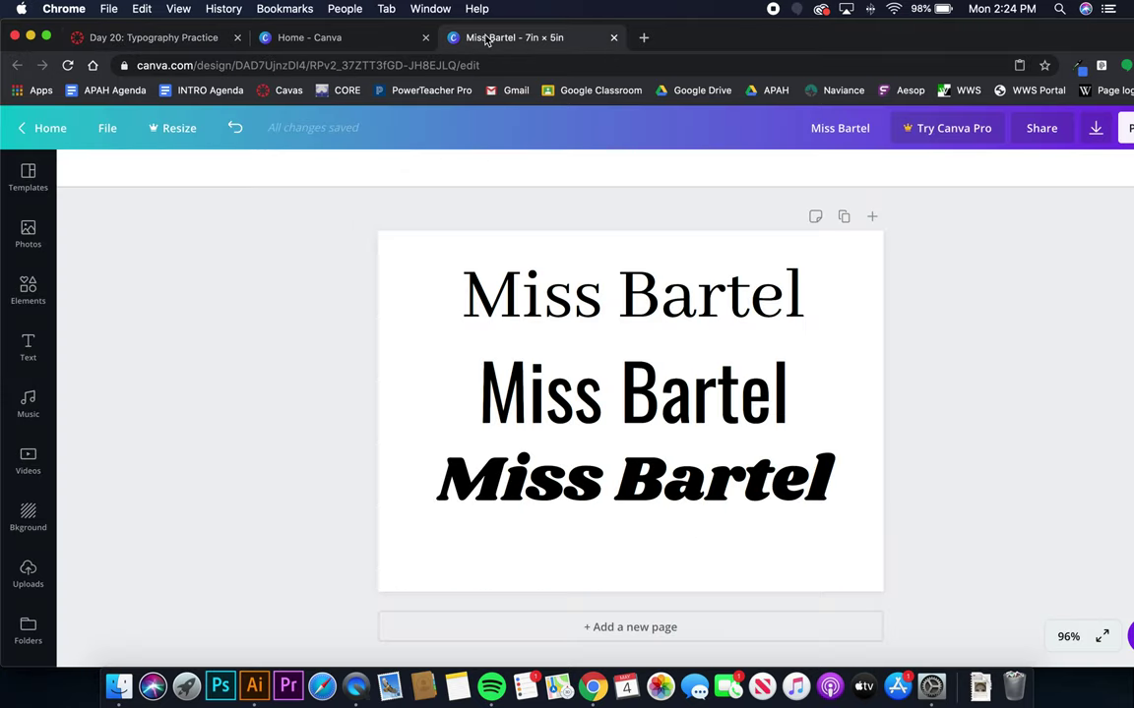
Add a blank page 2, paste the name onto it, then show the Typography Practice instructions
{"action": "left_click", "coordinate": [873, 216]}
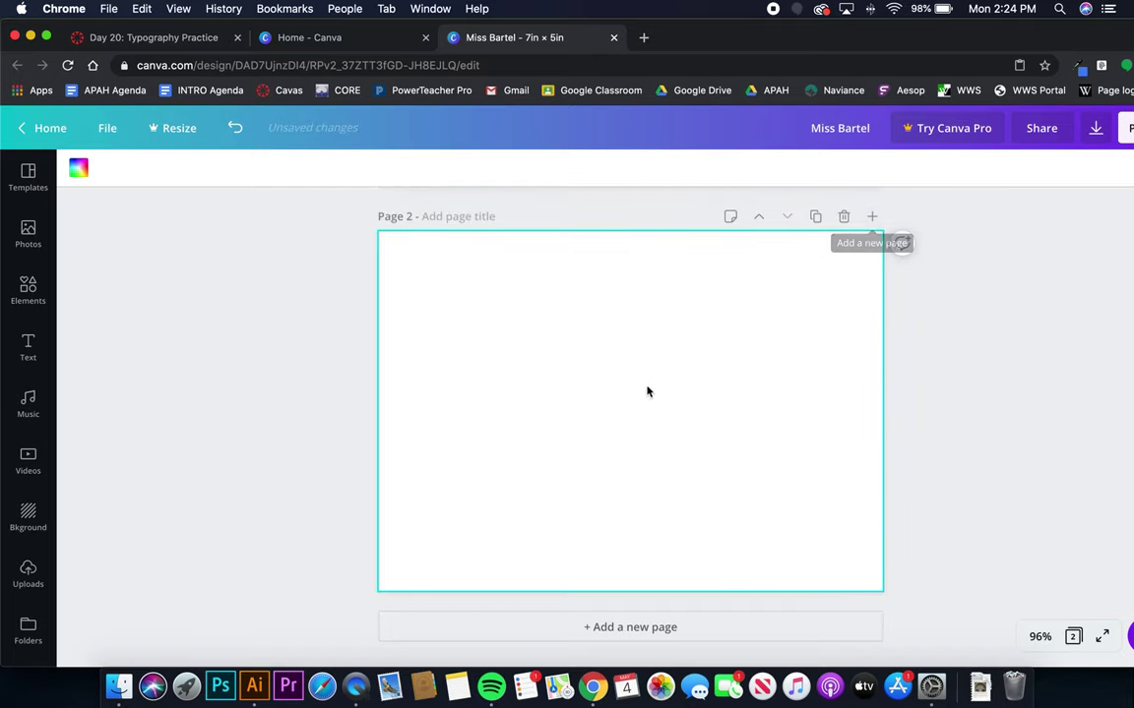
{"action": "scroll", "coordinate": [619, 448], "scroll_direction": "up", "scroll_amount": 5}
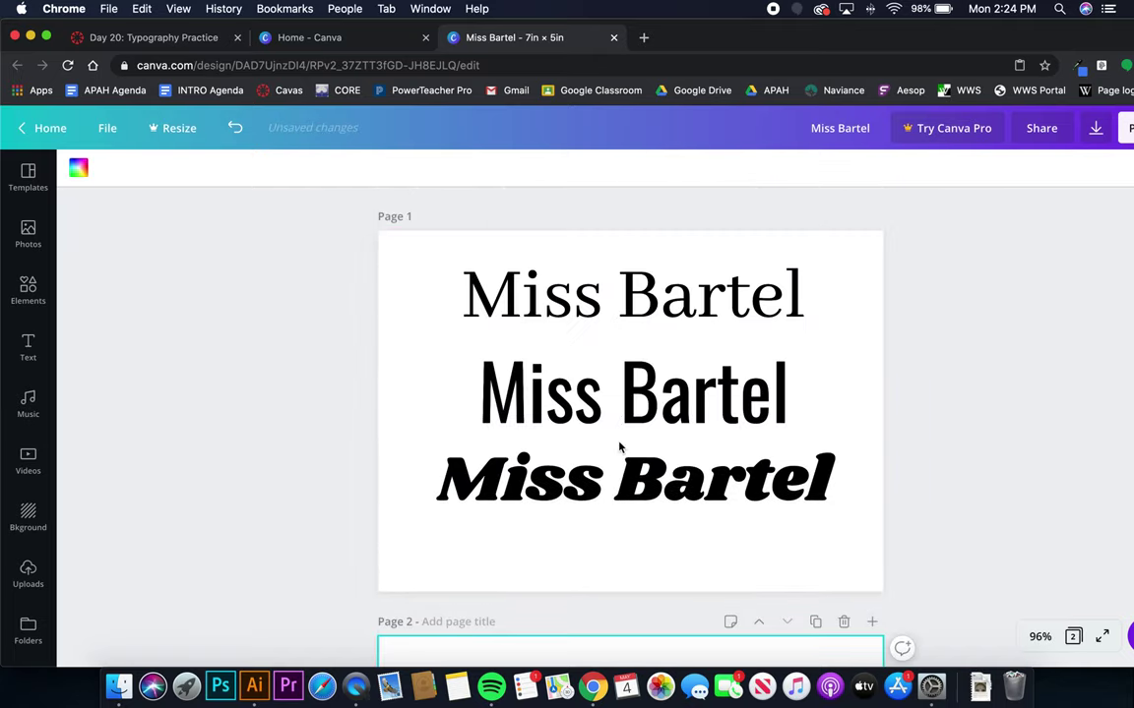
{"action": "scroll", "coordinate": [619, 448], "scroll_direction": "down", "scroll_amount": 5}
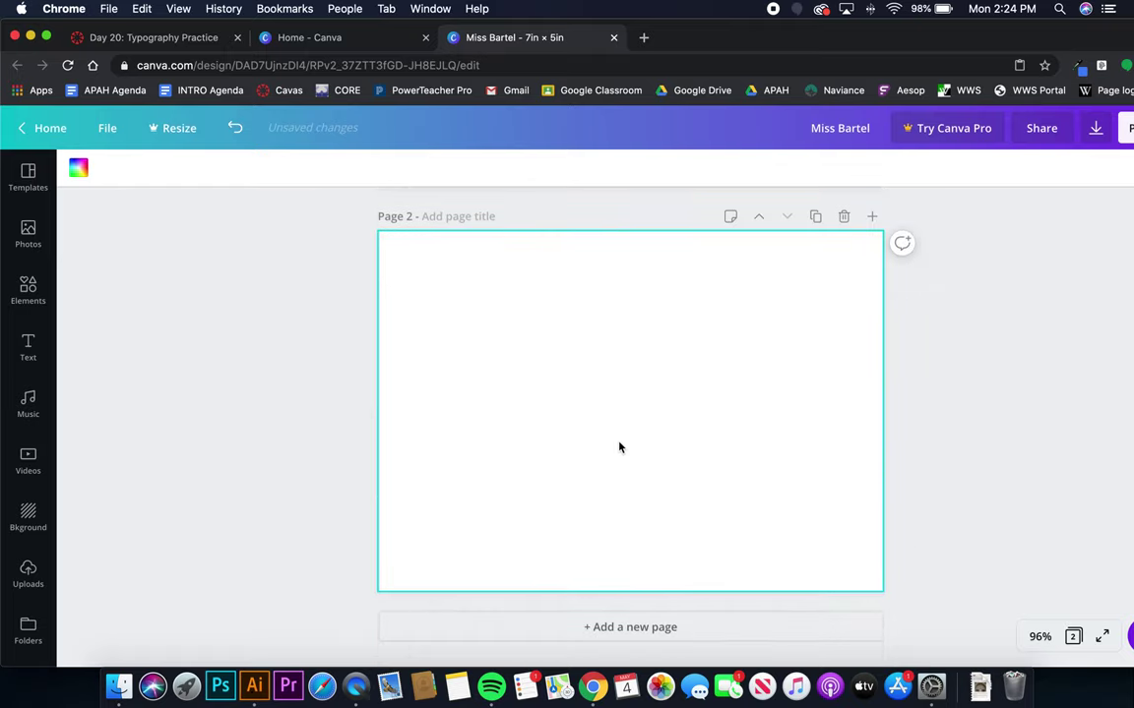
{"action": "right_click", "coordinate": [565, 424]}
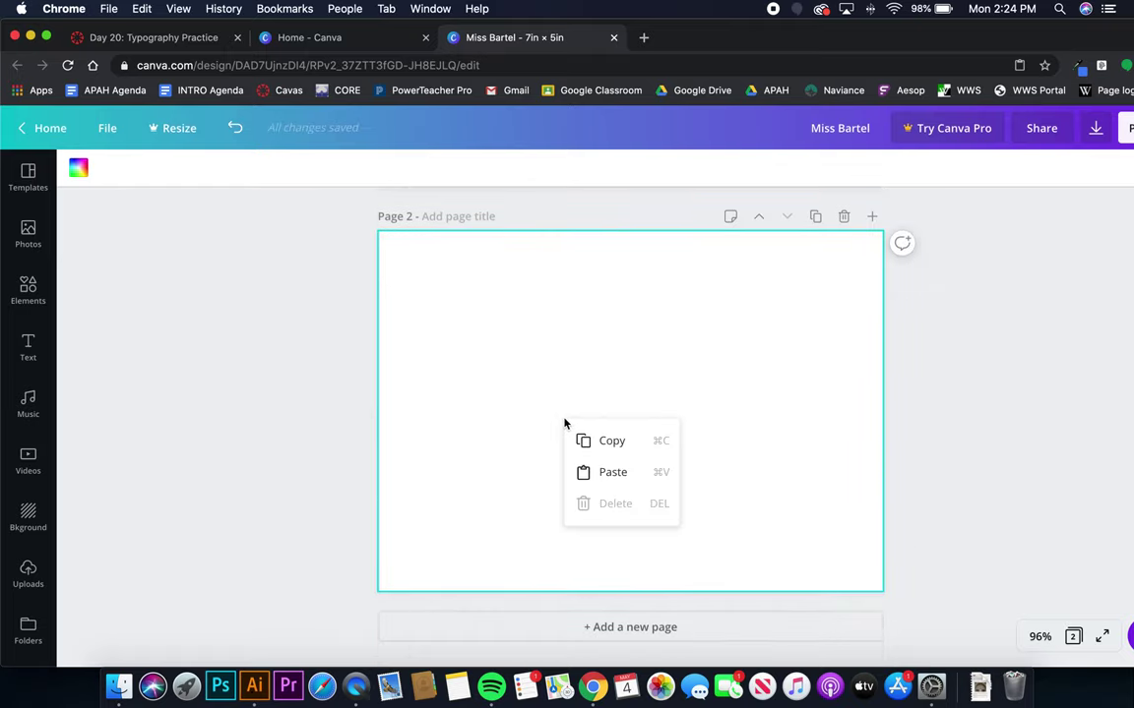
{"action": "left_click", "coordinate": [587, 468]}
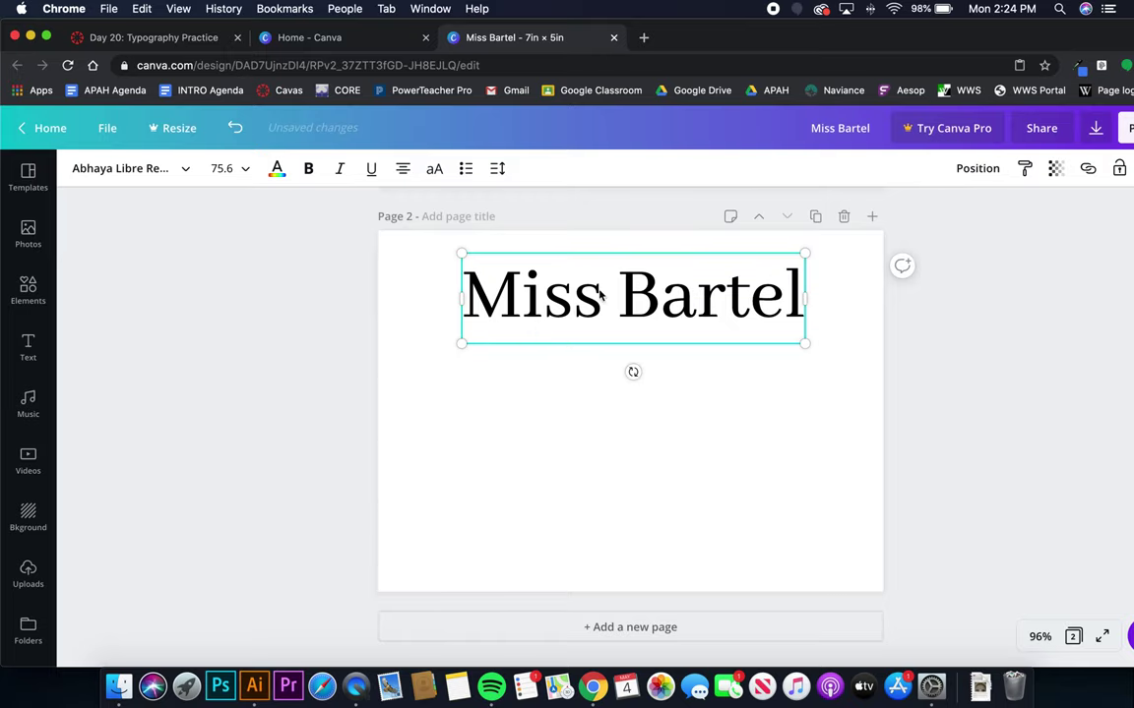
{"action": "left_click", "coordinate": [184, 39]}
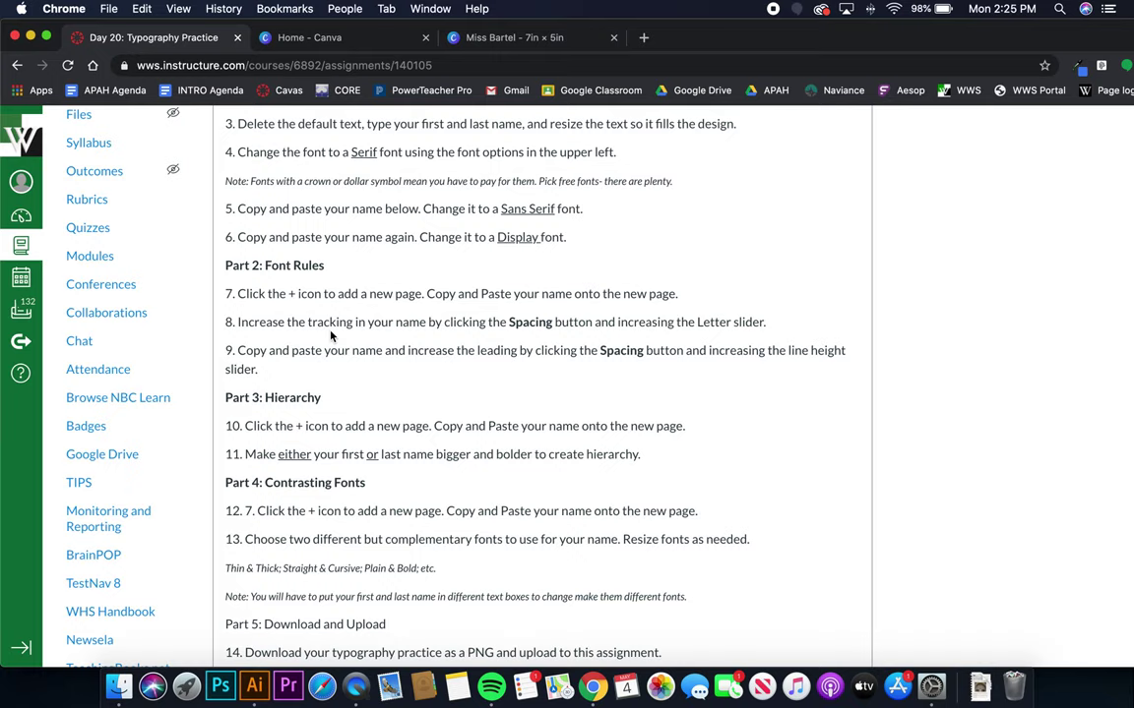
Back in Canva, widen the letter spacing of the name on page 2
{"action": "left_click", "coordinate": [486, 39]}
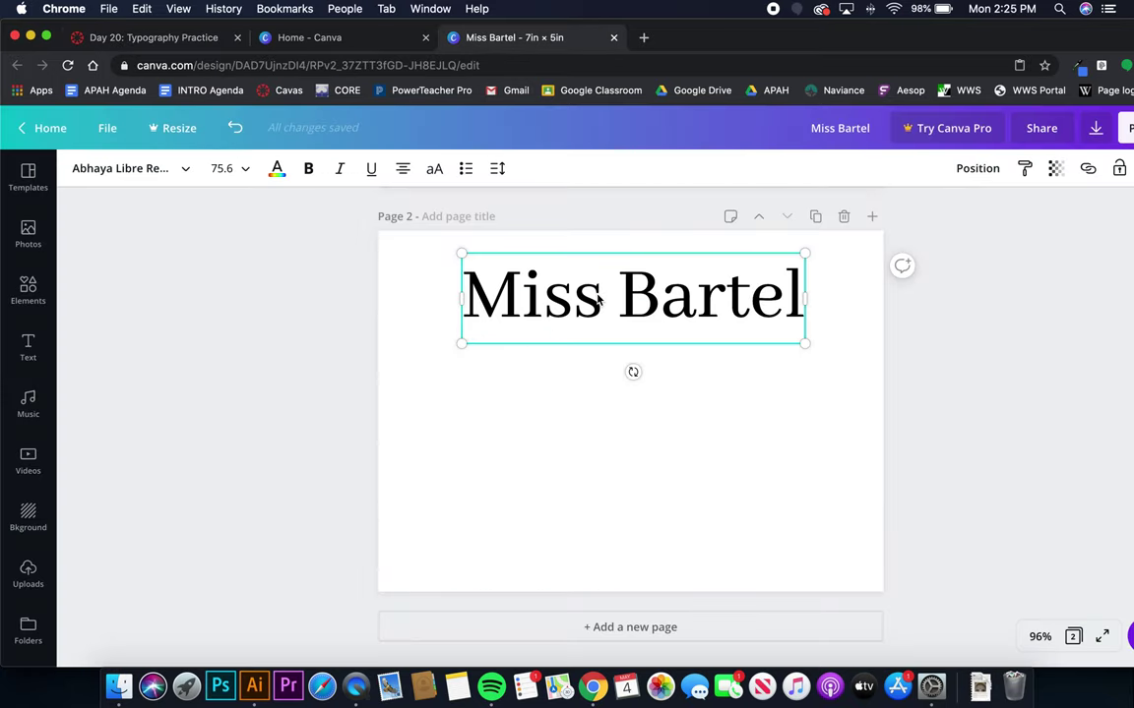
{"action": "left_click", "coordinate": [498, 169]}
{"action": "left_click", "coordinate": [498, 170]}
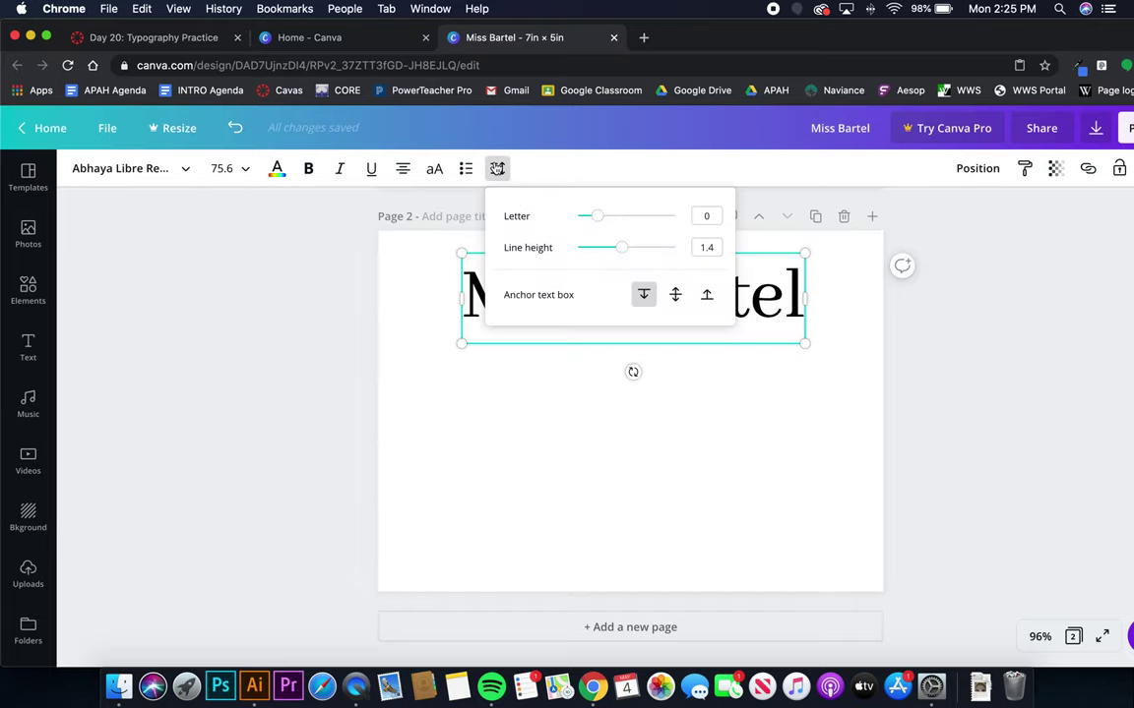
{"action": "left_click_drag", "start_coordinate": [597, 221], "coordinate": [633, 230]}
{"action": "left_click", "coordinate": [701, 505]}
Shrink the spaced name to two lines, nudge it up and right, and paste another copy
{"action": "left_click", "coordinate": [681, 420]}
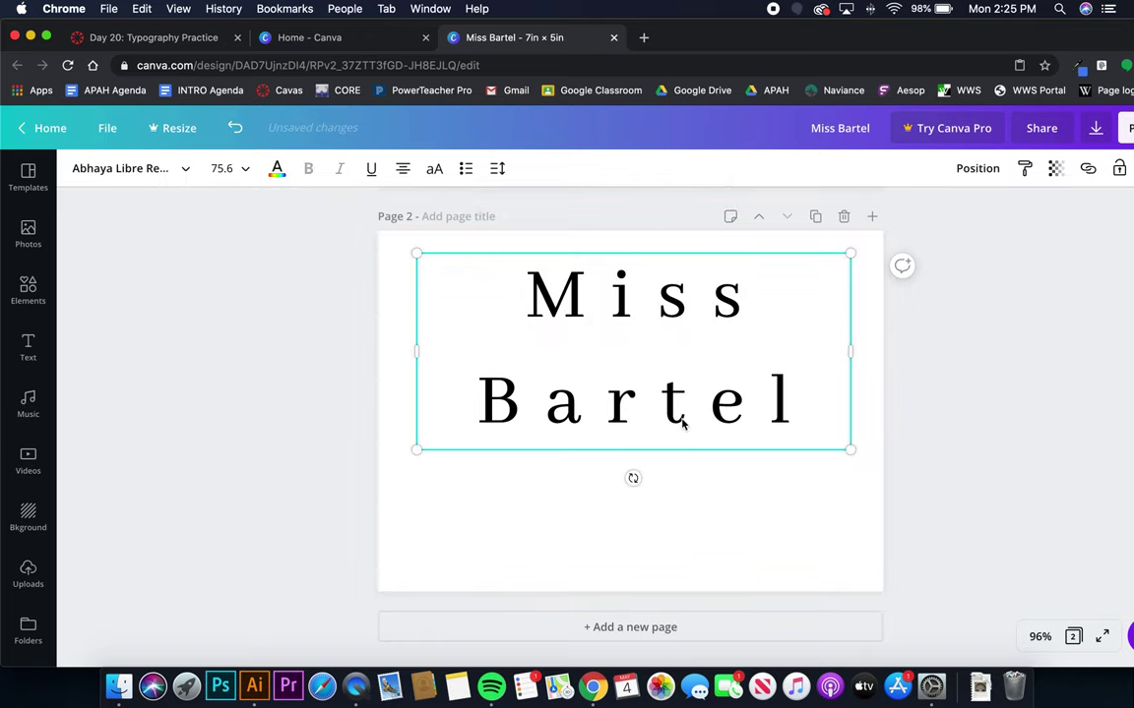
{"action": "left_click_drag", "start_coordinate": [846, 449], "coordinate": [734, 396]}
{"action": "left_click_drag", "start_coordinate": [567, 301], "coordinate": [602, 290]}
{"action": "left_click", "coordinate": [569, 479]}
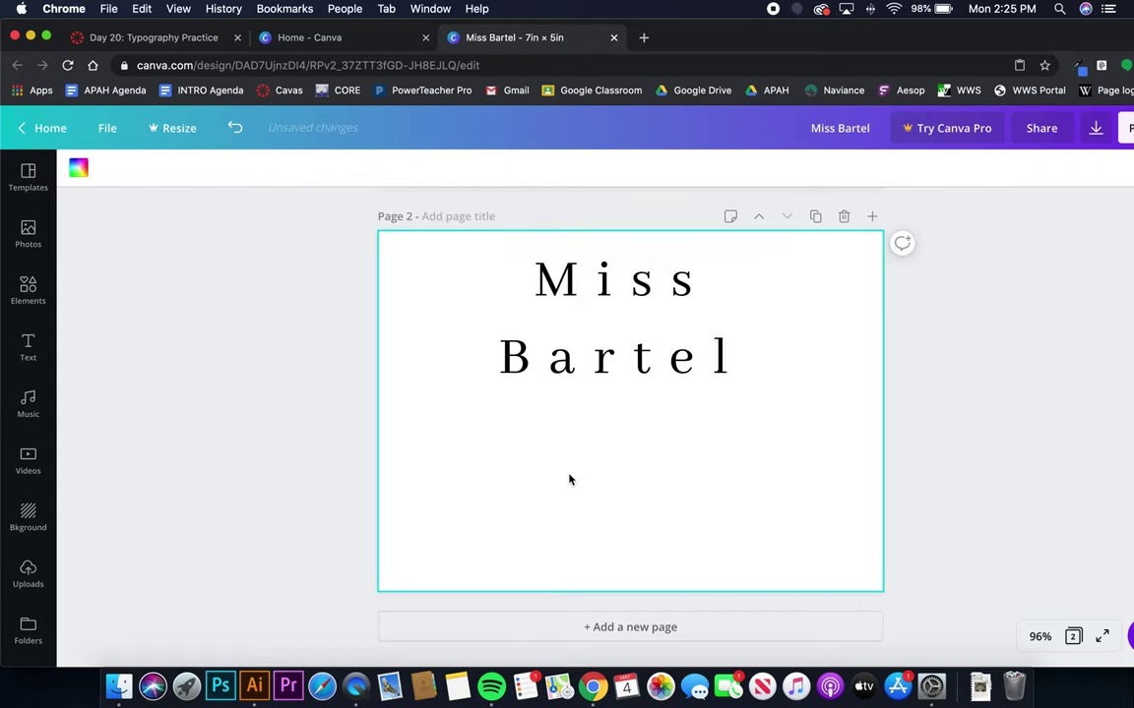
{"action": "key", "text": "super+v"}
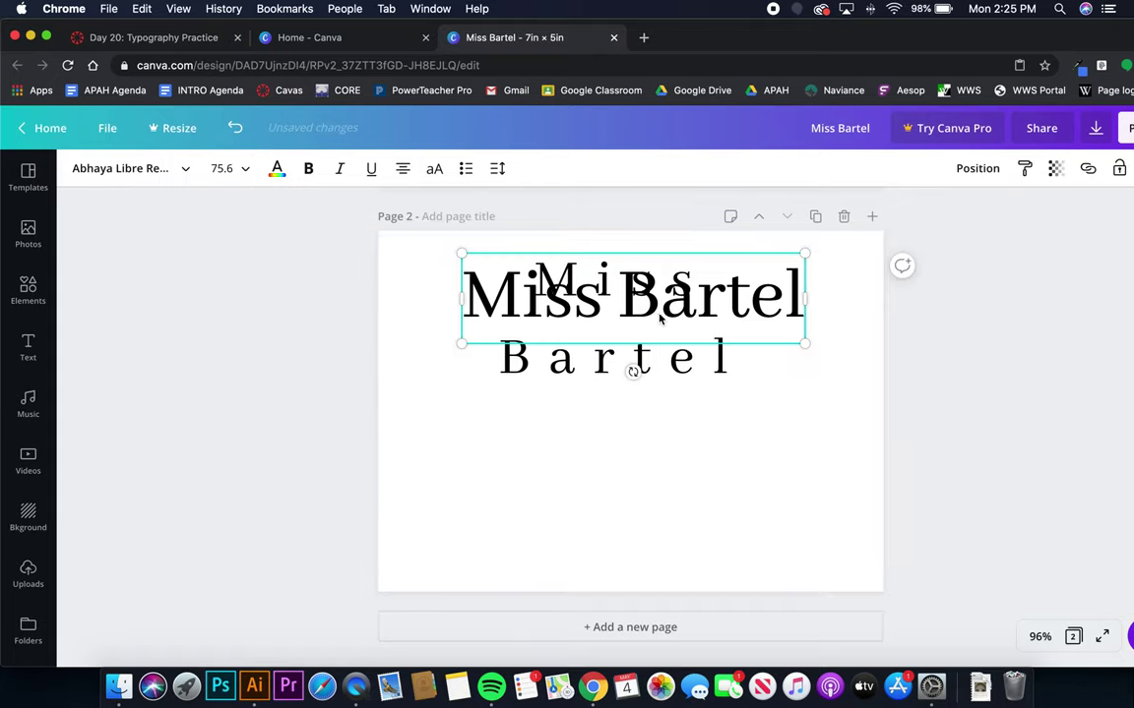
Move the new copy below the spaced title and put the surname on its own line
{"action": "left_click_drag", "start_coordinate": [675, 313], "coordinate": [672, 447]}
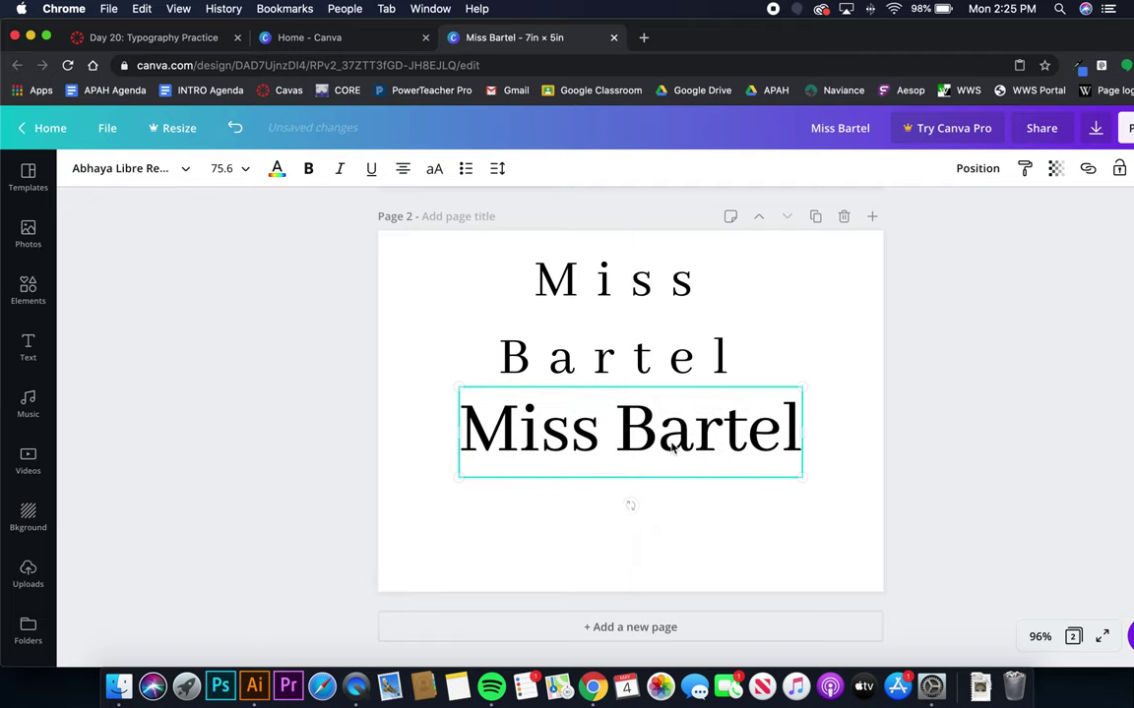
{"action": "left_click", "coordinate": [498, 169]}
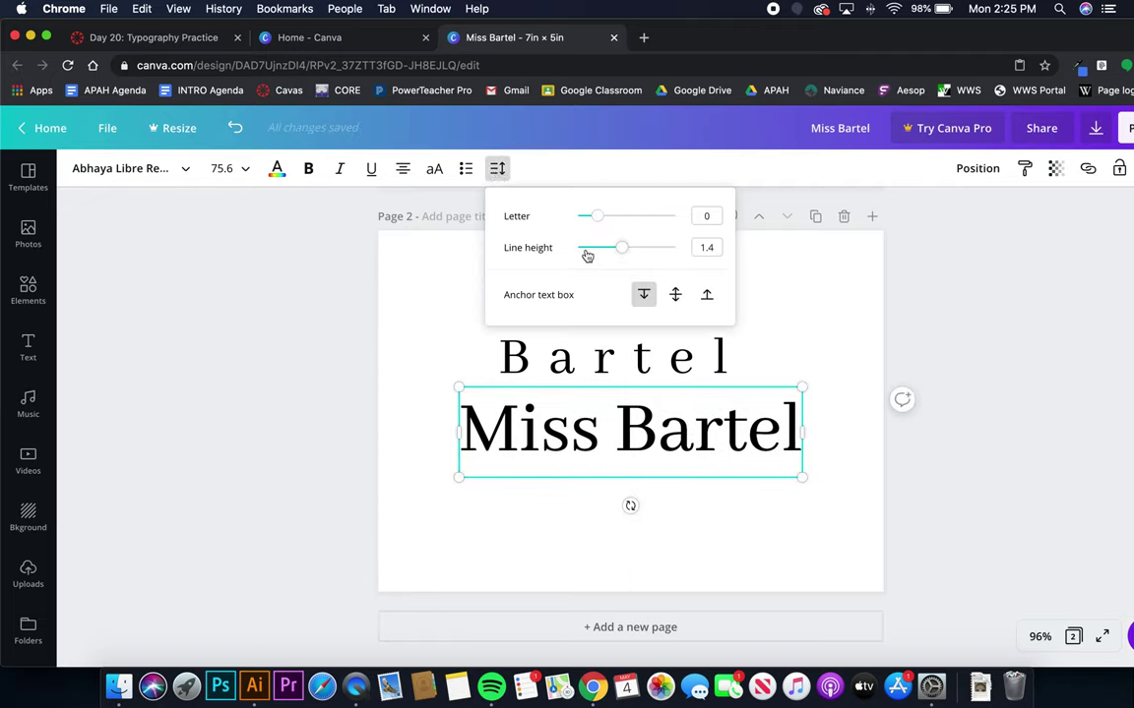
{"action": "mouse_move", "coordinate": [624, 250]}
{"action": "left_mouse_down"}
{"action": "mouse_move", "coordinate": [648, 251]}
{"action": "mouse_move", "coordinate": [620, 247]}
{"action": "left_mouse_up"}
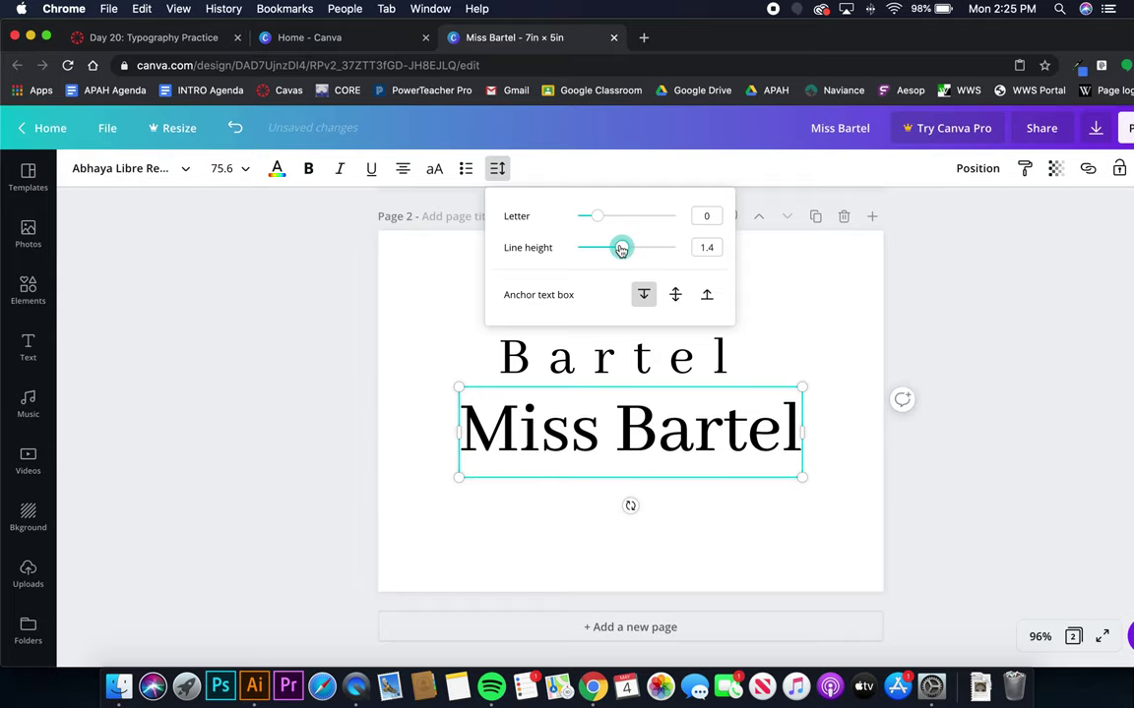
{"action": "left_click", "coordinate": [620, 446]}
{"action": "key", "text": "Return"}
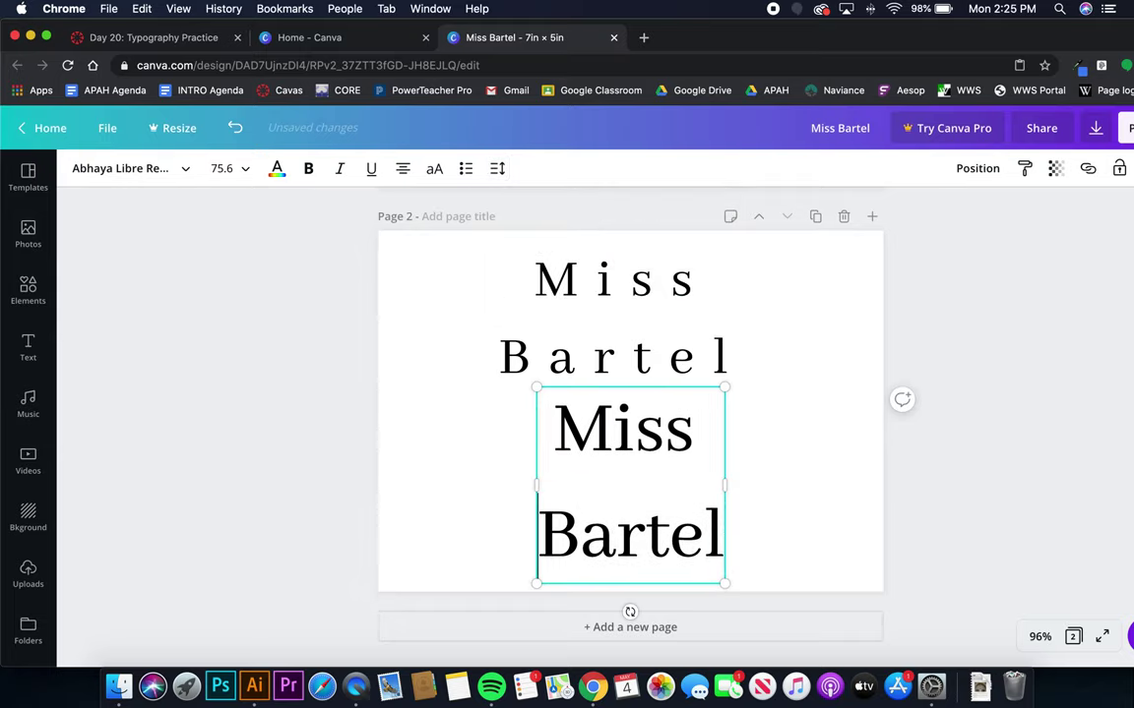
Raise its line height to 2.5, shrink it to fit, and reopen the assignment instructions
{"action": "left_click", "coordinate": [497, 168]}
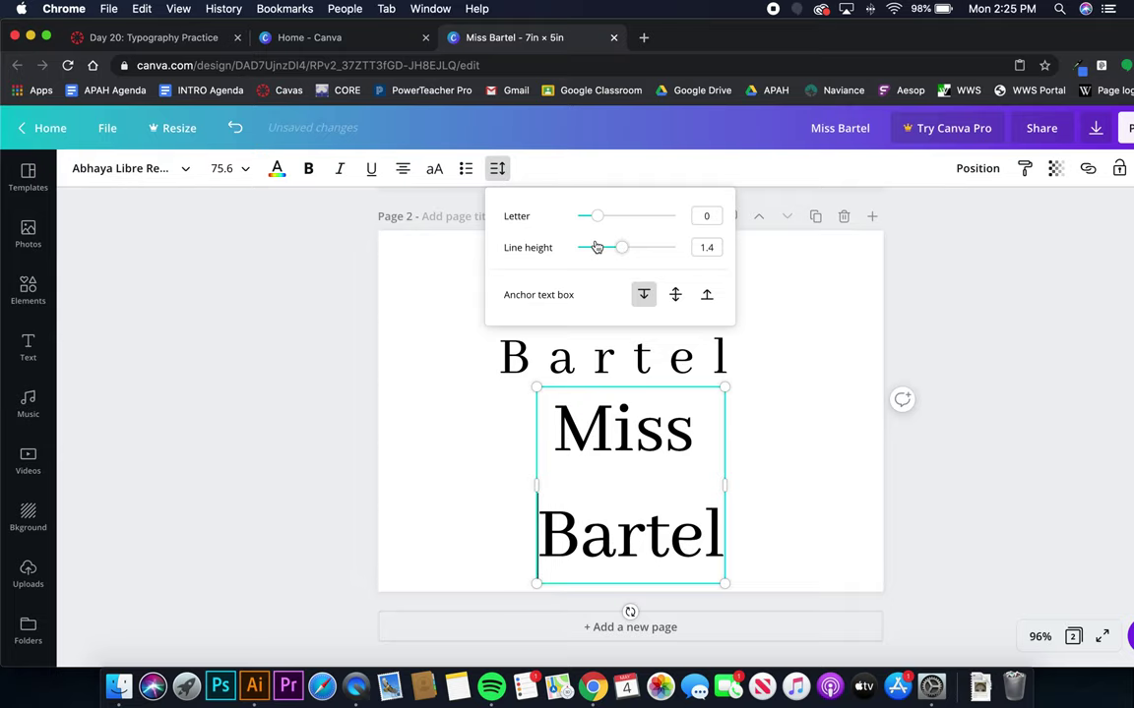
{"action": "left_click_drag", "start_coordinate": [620, 248], "coordinate": [674, 247]}
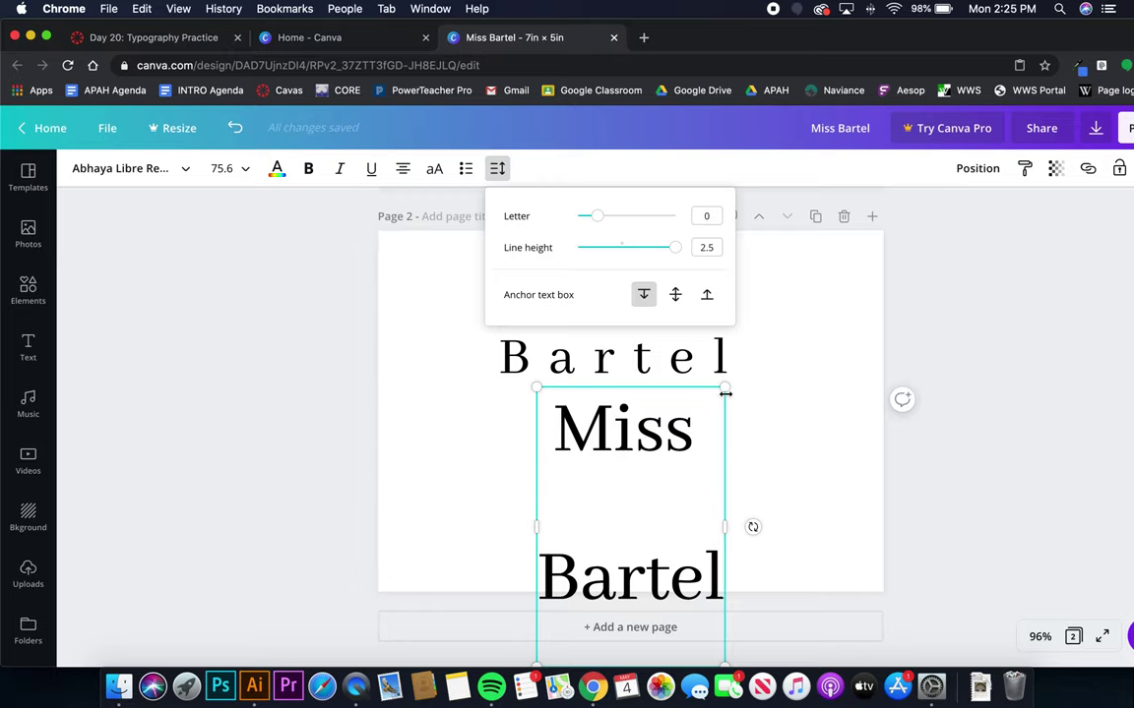
{"action": "left_click_drag", "start_coordinate": [725, 389], "coordinate": [653, 489]}
{"action": "left_click_drag", "start_coordinate": [599, 516], "coordinate": [631, 446]}
{"action": "left_click", "coordinate": [701, 518]}
{"action": "left_click", "coordinate": [466, 492]}
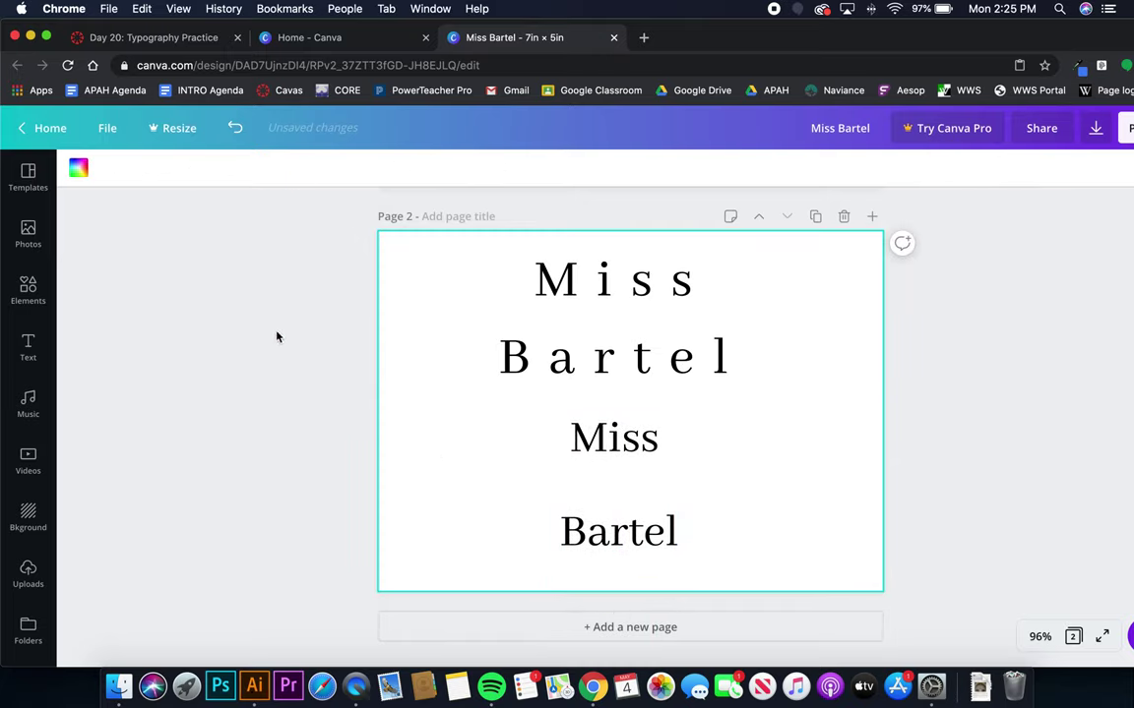
{"action": "left_click", "coordinate": [166, 40]}
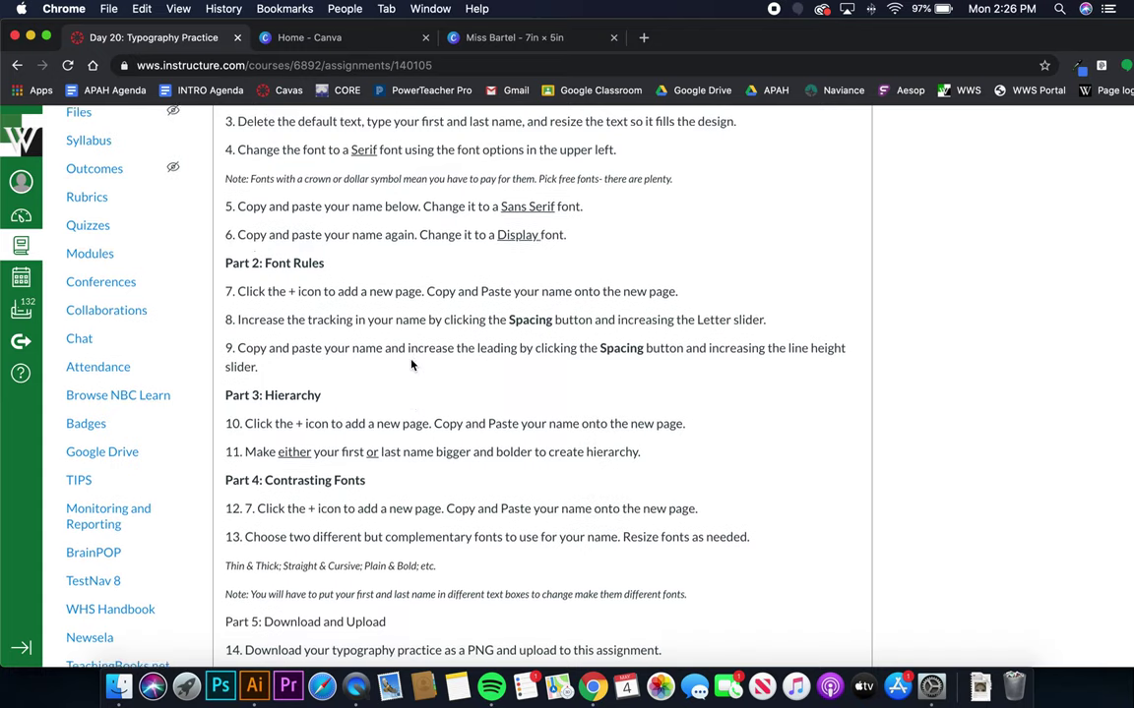
Read Parts 3–5 of the typography assignment, then return to the 'Miss Bartel - 7in × 5in' design
{"action": "scroll", "coordinate": [411, 366], "scroll_direction": "down", "scroll_amount": 5}
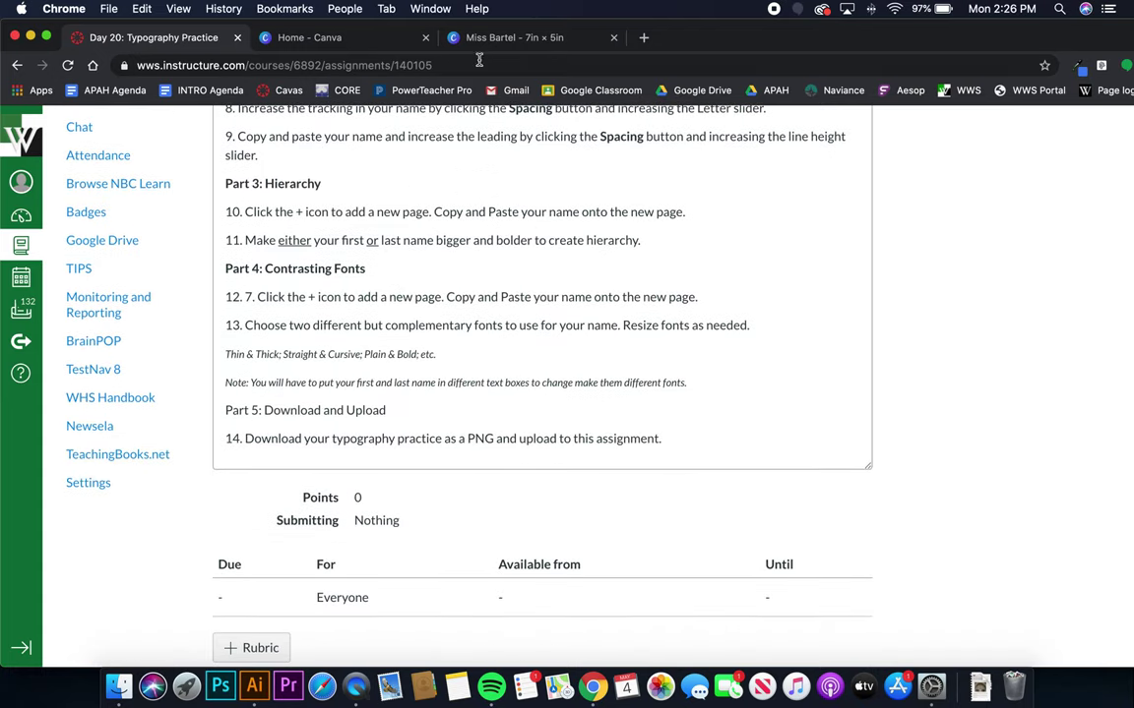
{"action": "left_click", "coordinate": [511, 39]}
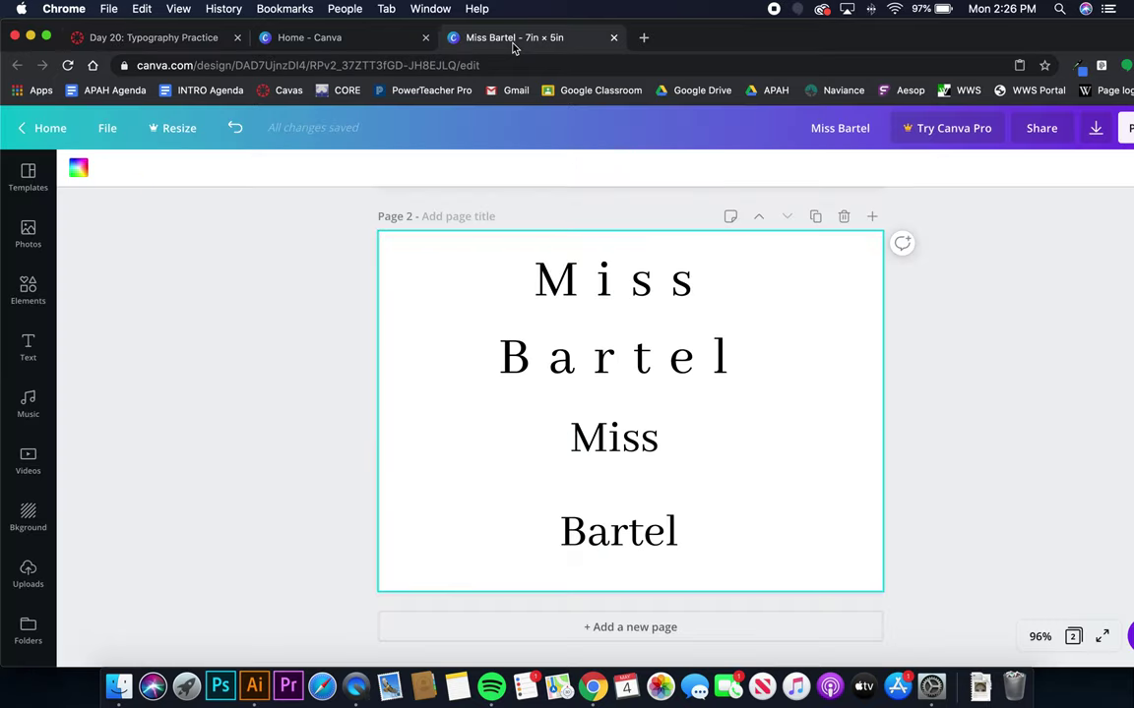
Add page 3, paste the Miss Bartel name onto it, and make Bartel bold
{"action": "left_click", "coordinate": [872, 218]}
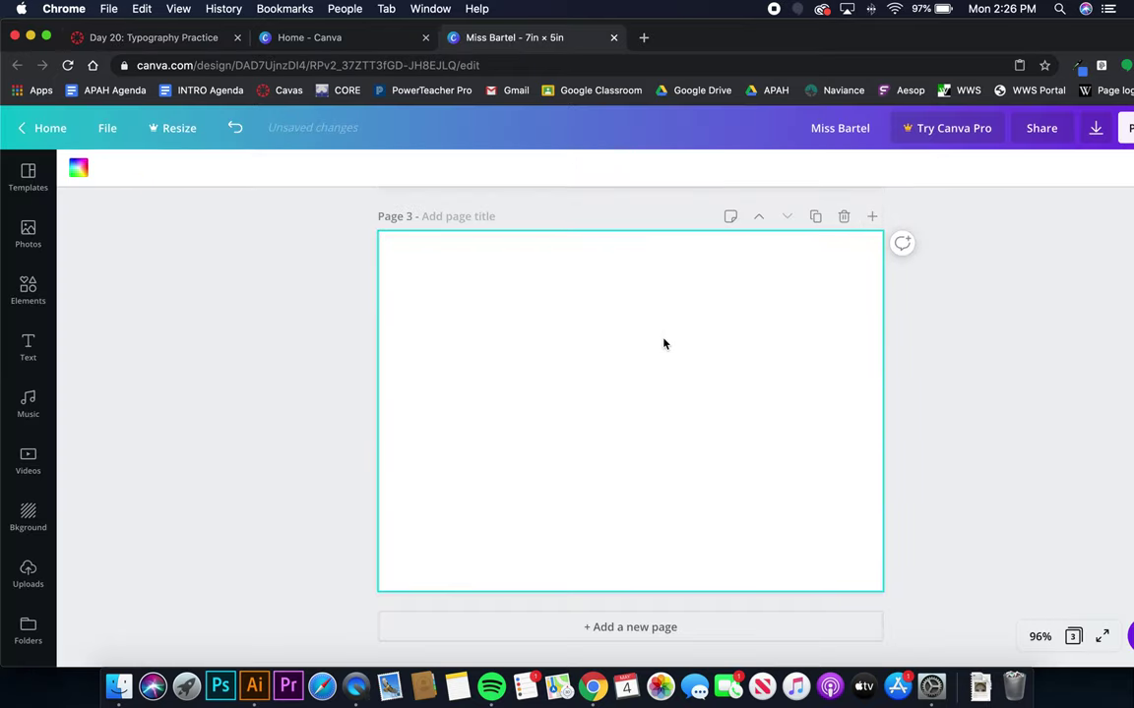
{"action": "type", "text": "Miss Bartel"}
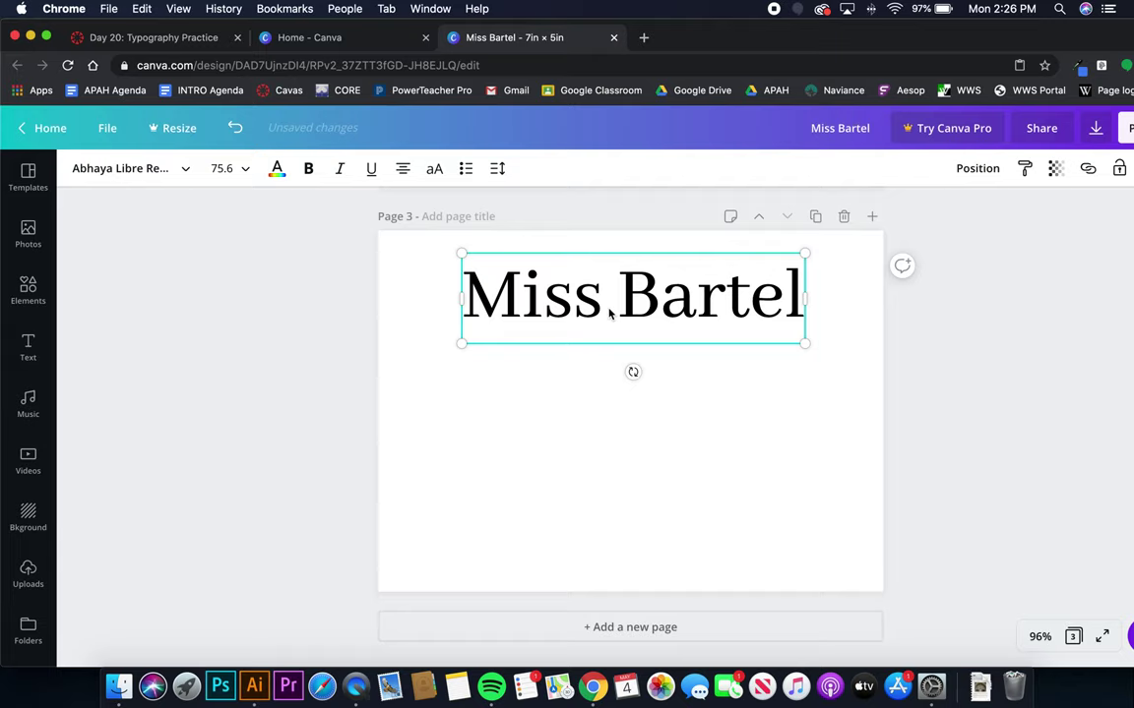
{"action": "left_click", "coordinate": [607, 300]}
{"action": "left_click", "coordinate": [621, 305]}
{"action": "double_click", "coordinate": [654, 307]}
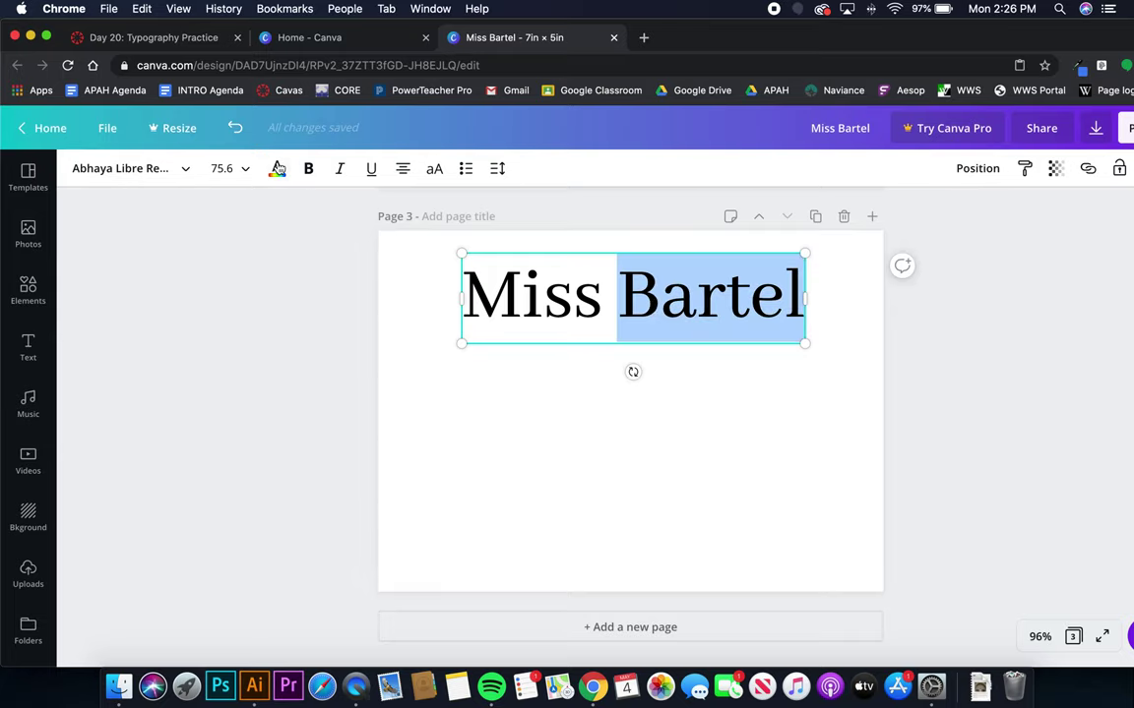
{"action": "left_click", "coordinate": [311, 169]}
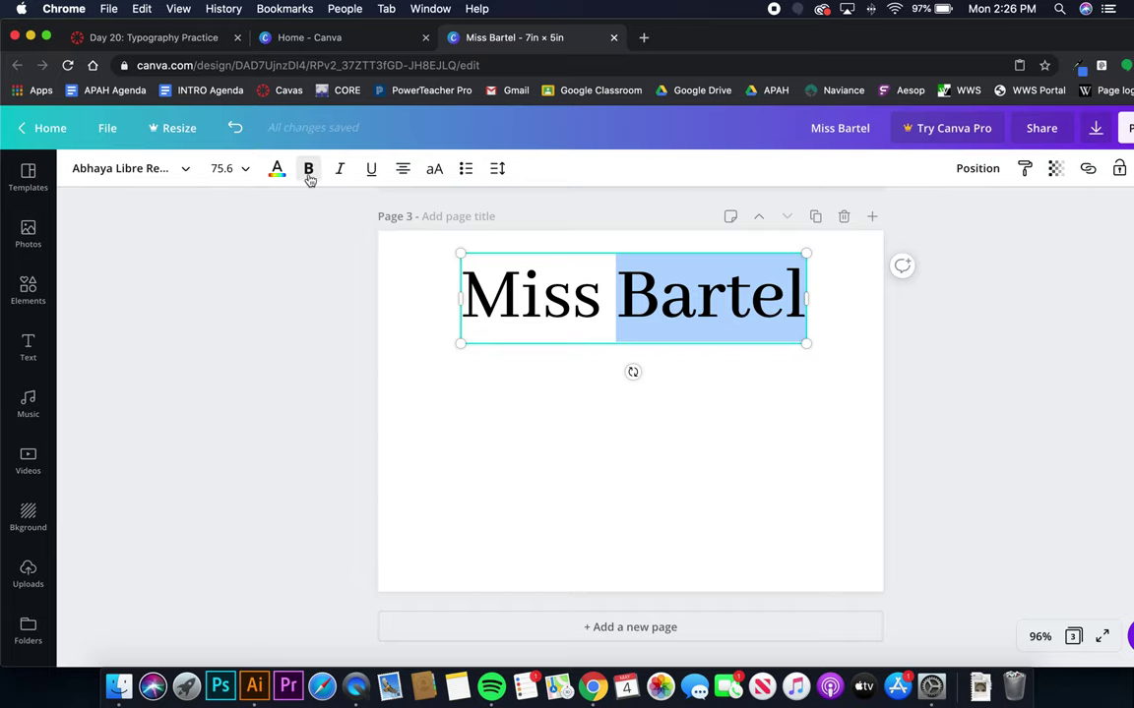
Set the name's font size to 104 so it wraps onto two lines
{"action": "left_click", "coordinate": [244, 169]}
{"action": "scroll", "coordinate": [251, 500], "scroll_direction": "down", "scroll_amount": 1}
{"action": "scroll", "coordinate": [252, 505], "scroll_direction": "down", "scroll_amount": 6}
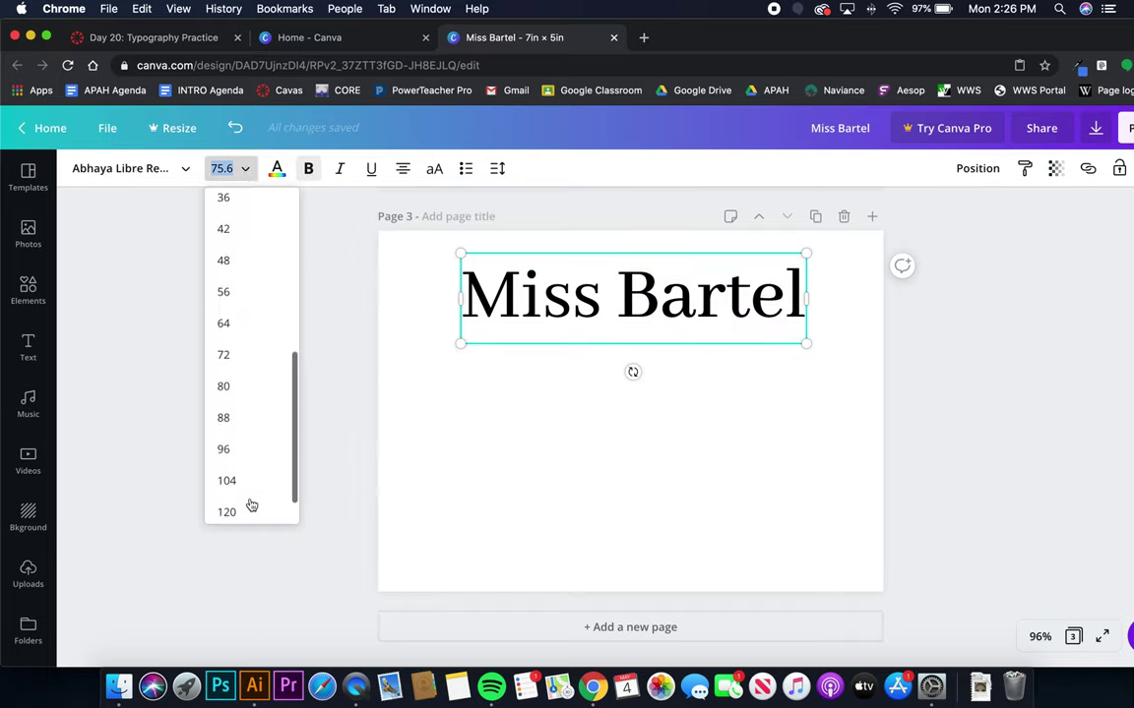
{"action": "left_click", "coordinate": [245, 443]}
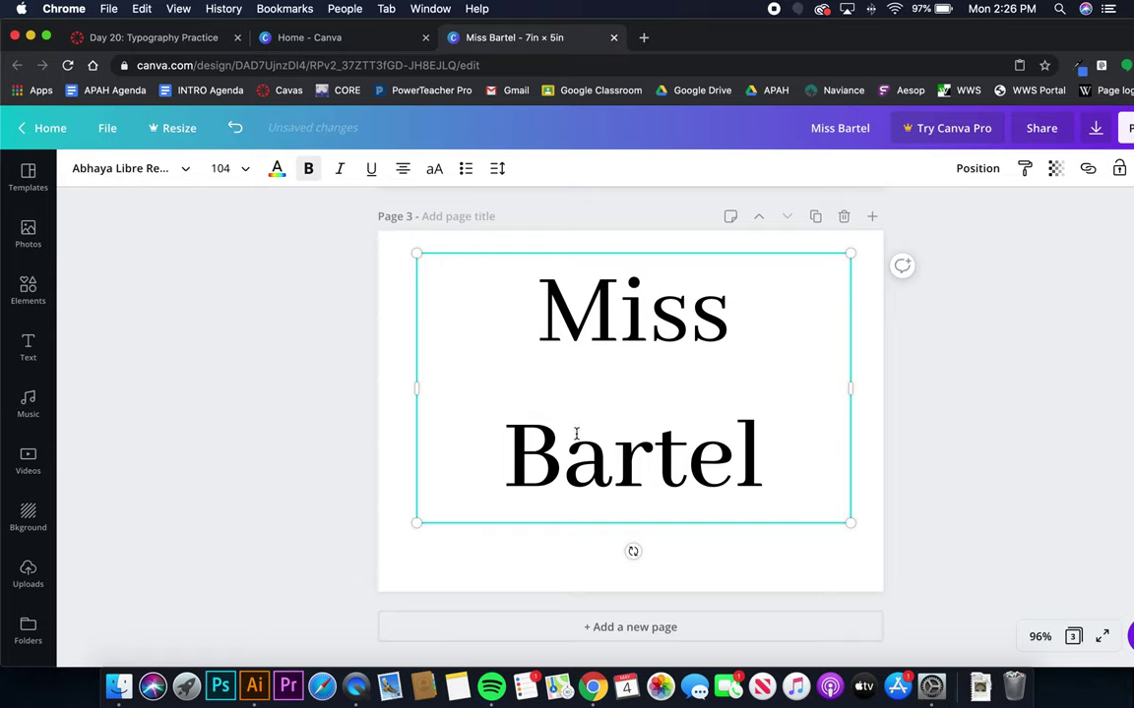
{"action": "left_click_drag", "start_coordinate": [769, 462], "coordinate": [413, 462]}
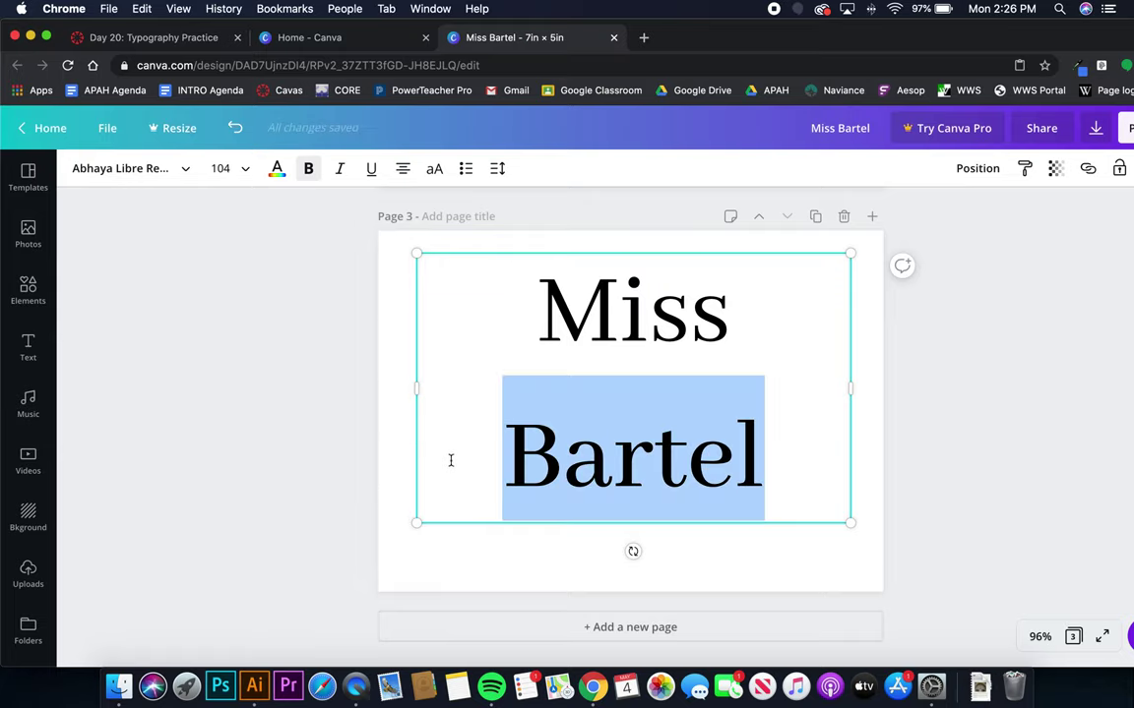
Cut Bartel out of the name and paste it back as its own text box
{"action": "right_click", "coordinate": [579, 469]}
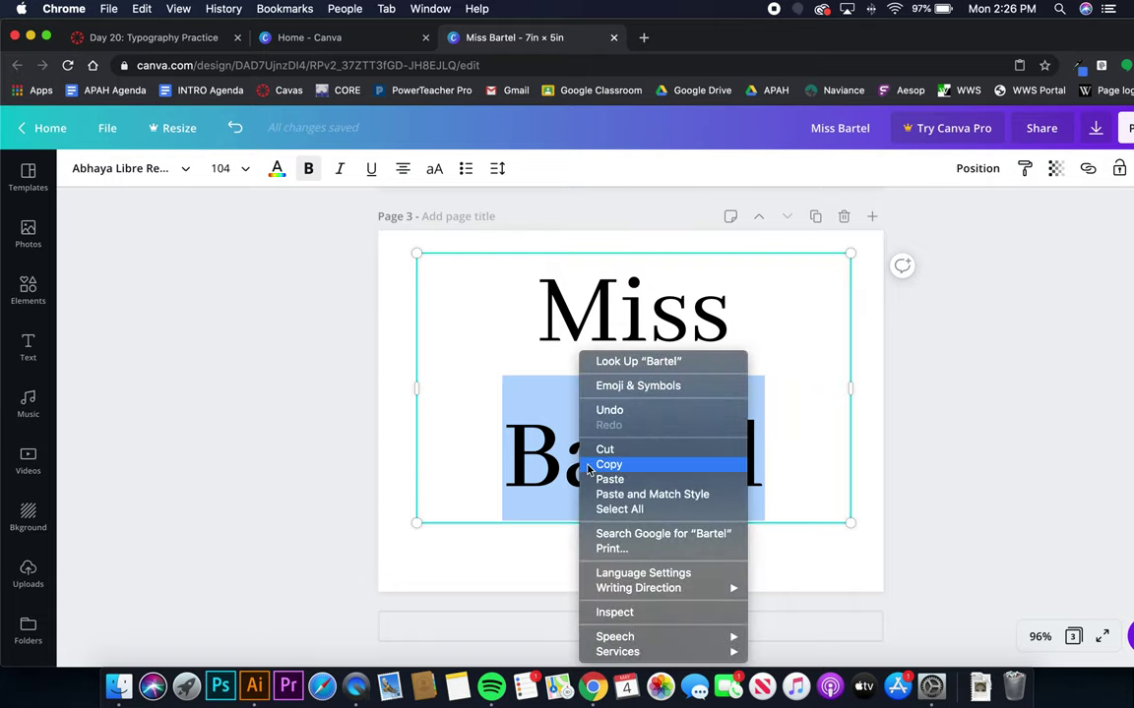
{"action": "left_click", "coordinate": [611, 451]}
{"action": "left_click", "coordinate": [744, 456]}
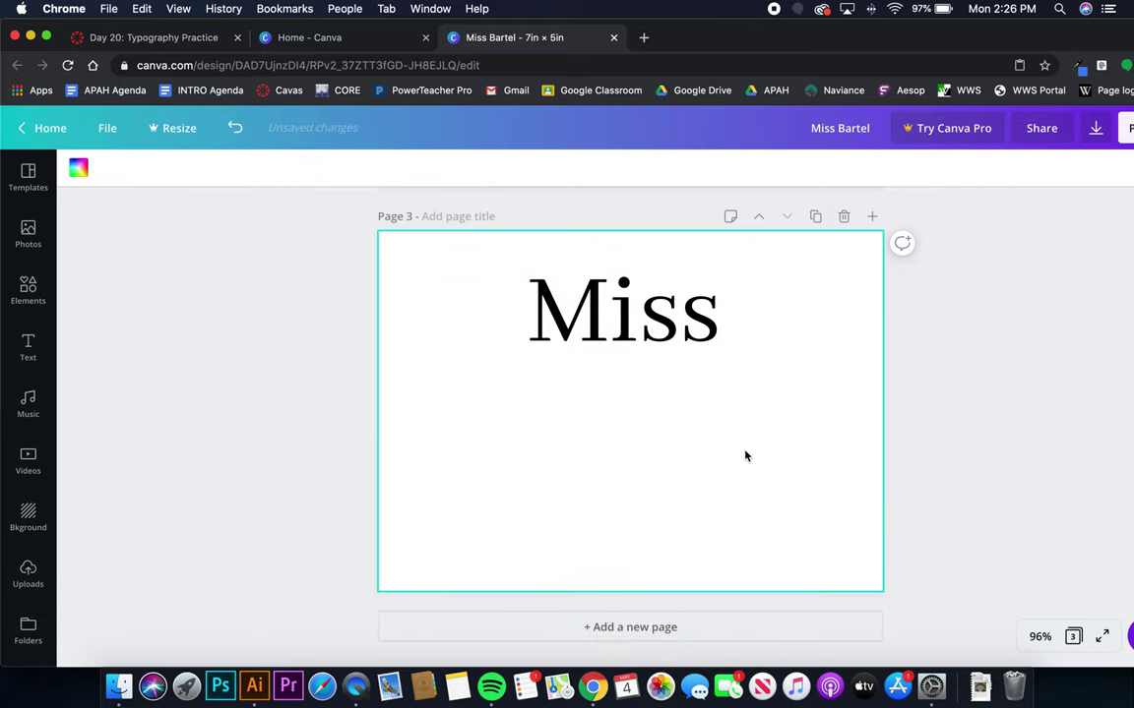
{"action": "right_click", "coordinate": [747, 457]}
{"action": "left_click", "coordinate": [787, 504]}
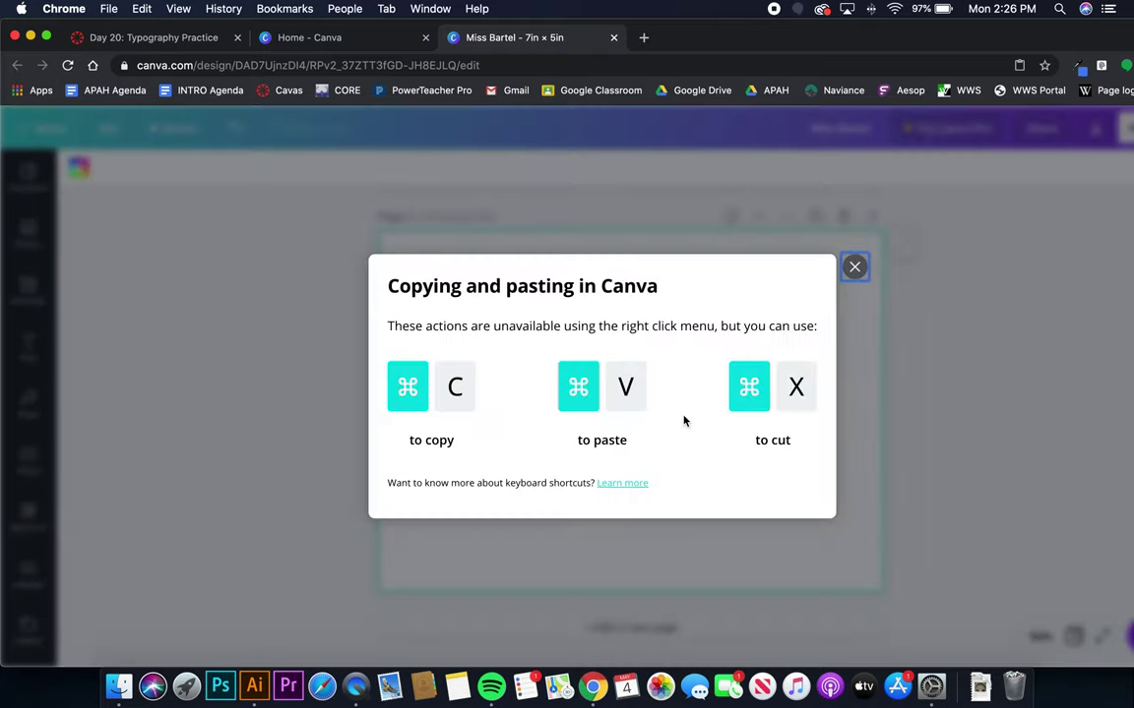
{"action": "left_click", "coordinate": [853, 268]}
{"action": "key", "text": "super+v"}
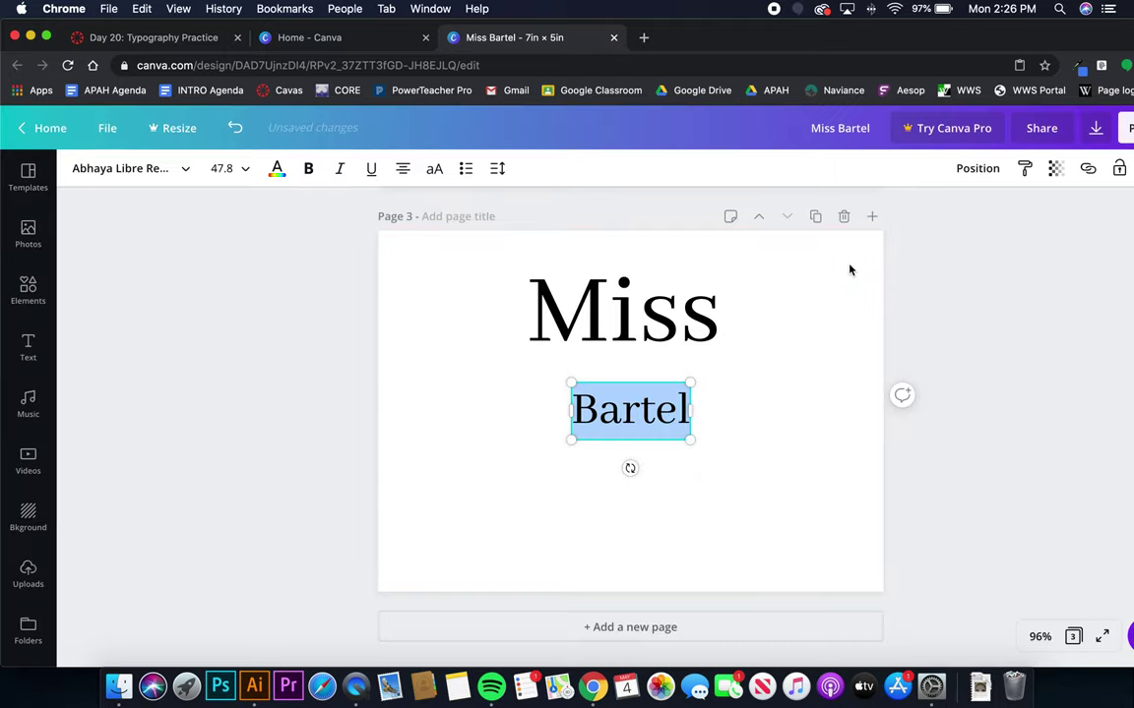
{"action": "left_click", "coordinate": [700, 473]}
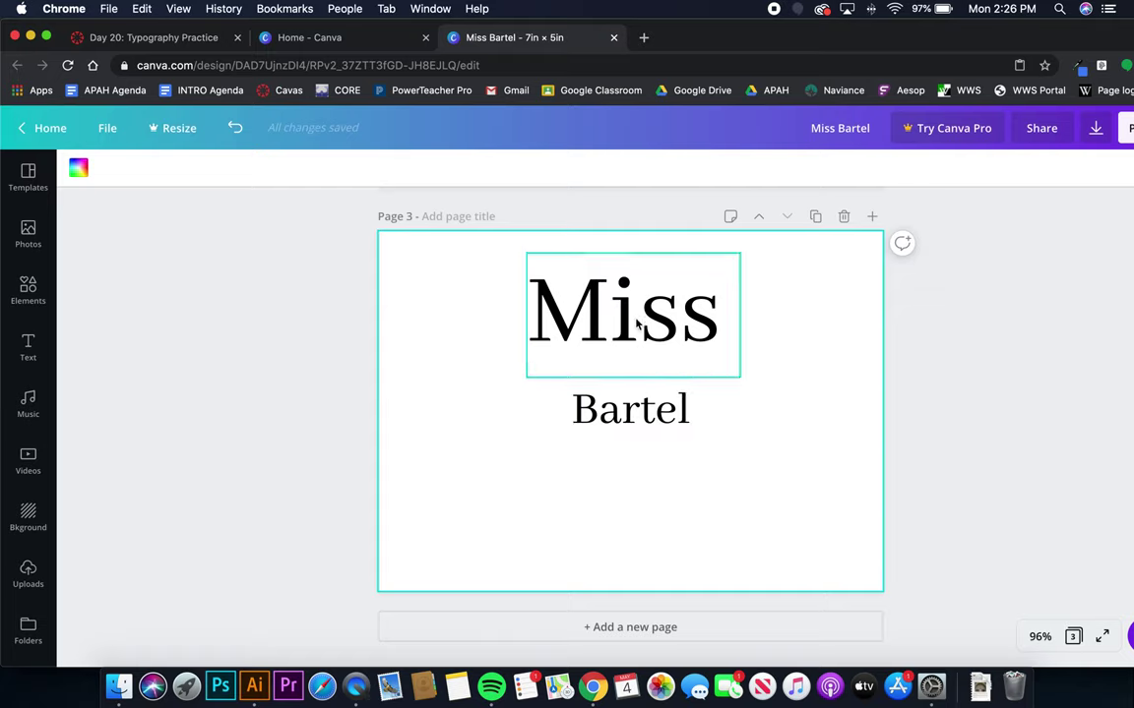
Enlarge Bartel to size 169 and move it up just beneath Miss
{"action": "left_click", "coordinate": [626, 415]}
{"action": "left_click", "coordinate": [626, 415]}
{"action": "double_click", "coordinate": [626, 415]}
{"action": "key", "text": "super+c"}
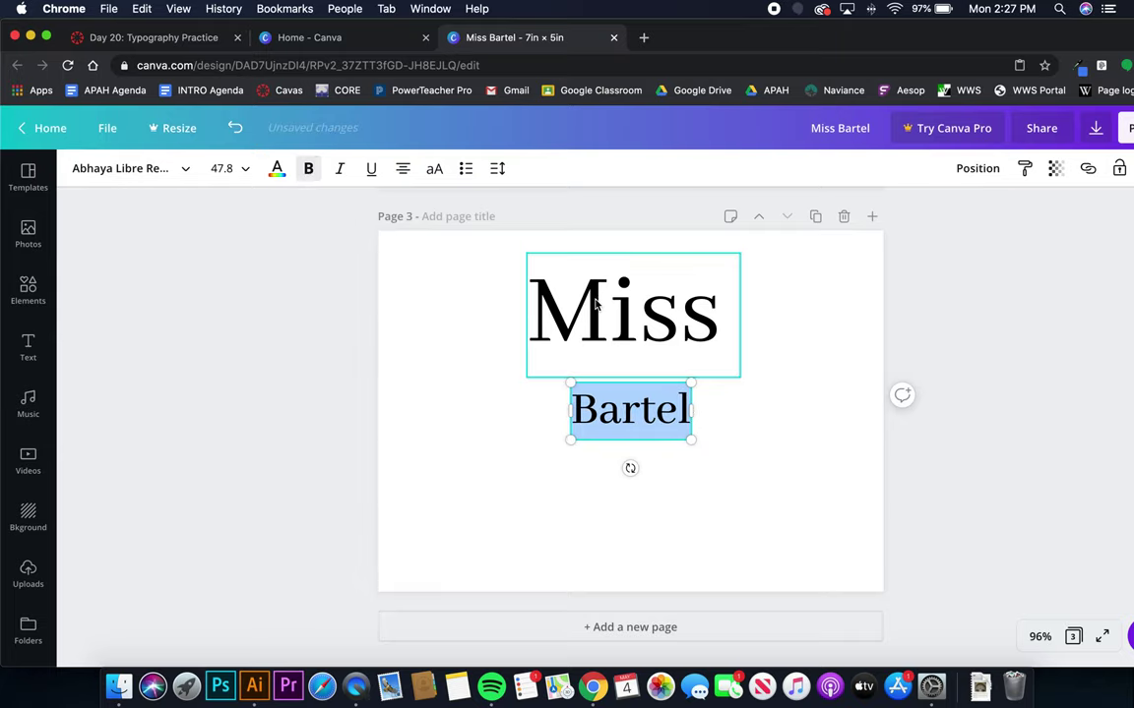
{"action": "left_click", "coordinate": [604, 328]}
{"action": "left_click", "coordinate": [628, 405]}
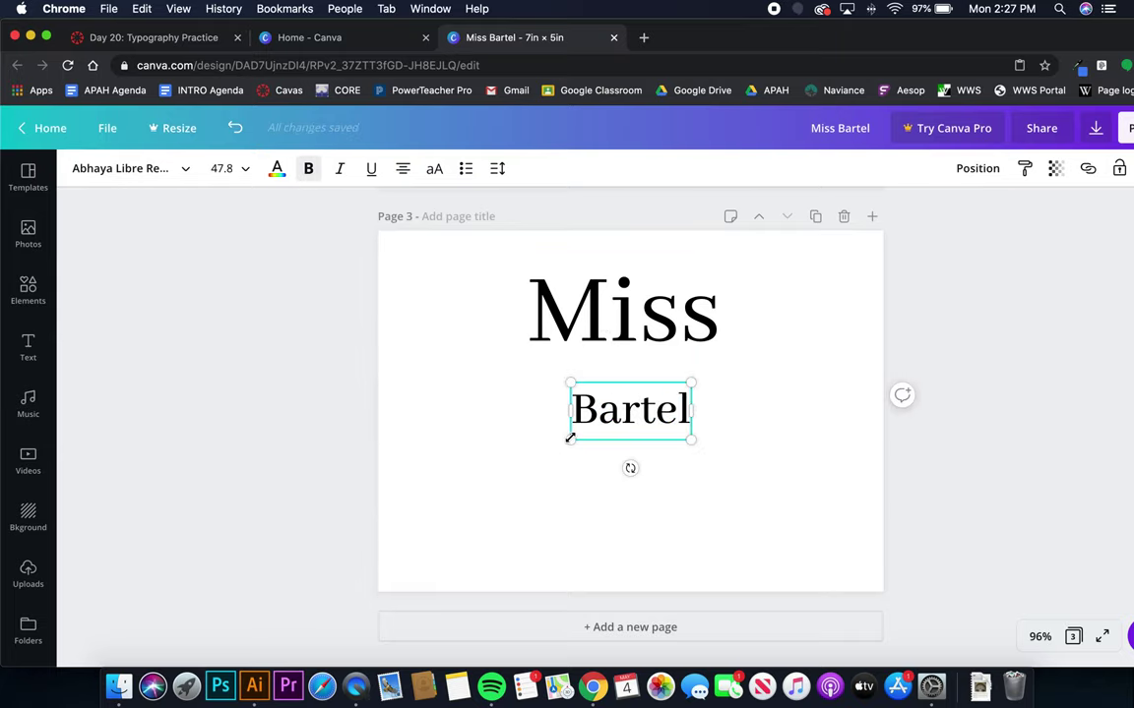
{"action": "left_click_drag", "start_coordinate": [569, 439], "coordinate": [430, 545]}
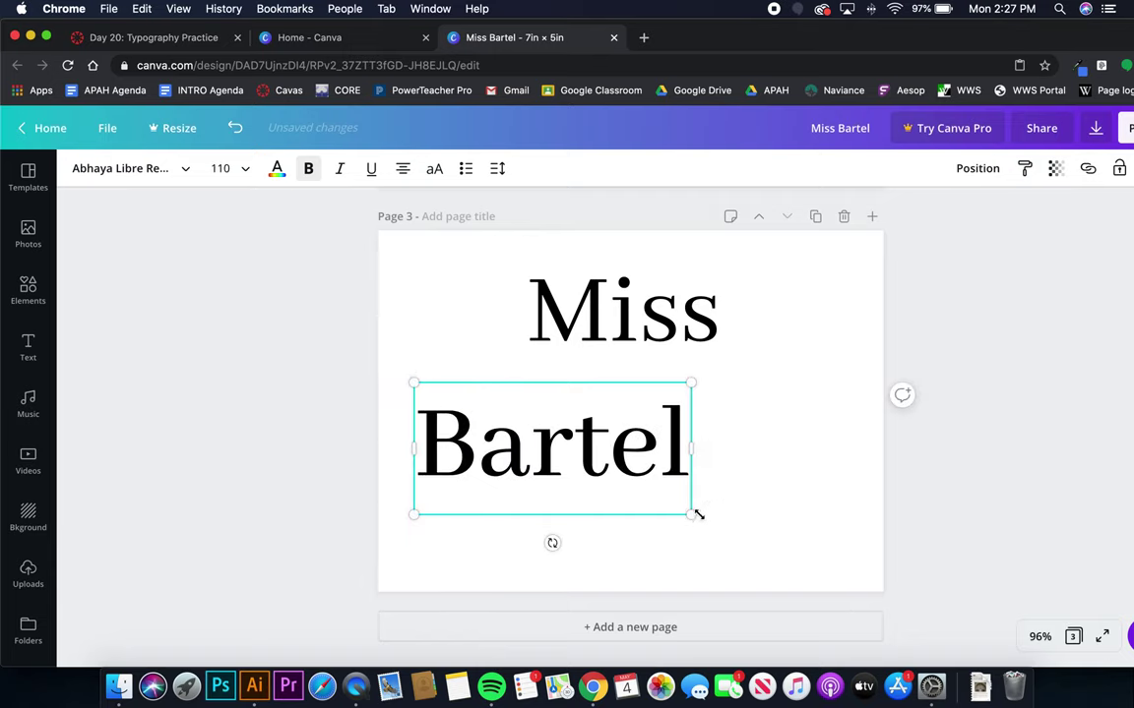
{"action": "left_click_drag", "start_coordinate": [693, 515], "coordinate": [865, 536]}
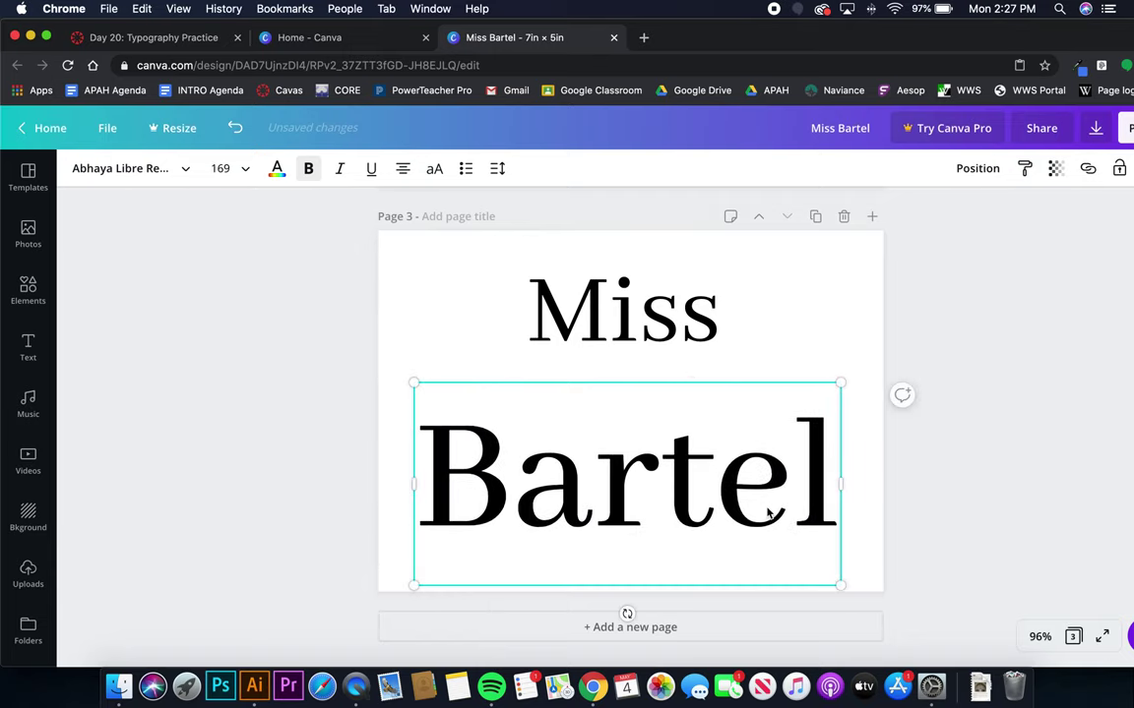
{"action": "left_click_drag", "start_coordinate": [680, 480], "coordinate": [685, 449]}
{"action": "left_click", "coordinate": [650, 318]}
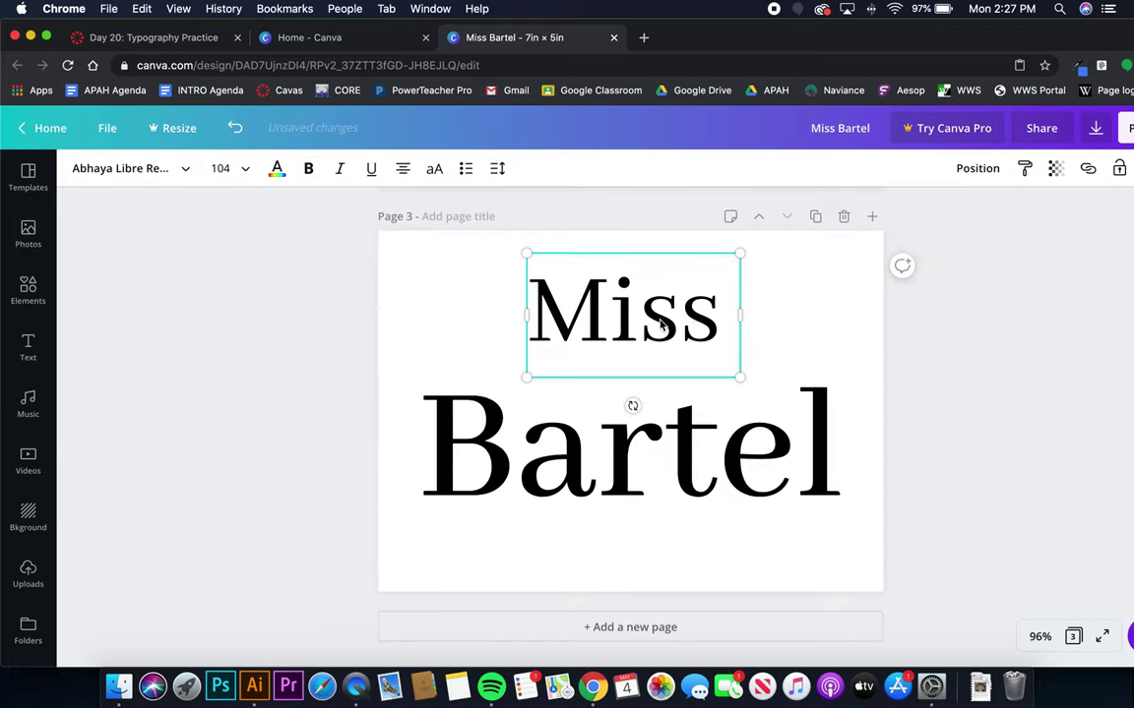
{"action": "double_click", "coordinate": [651, 317]}
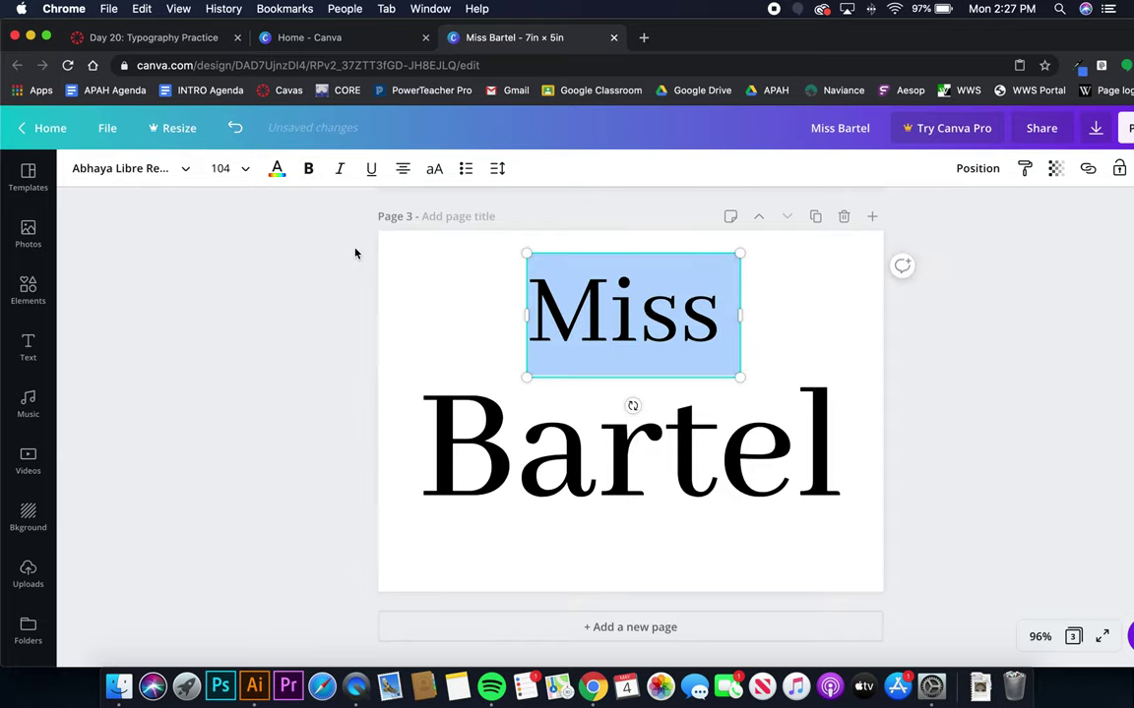
{"action": "left_click", "coordinate": [312, 365]}
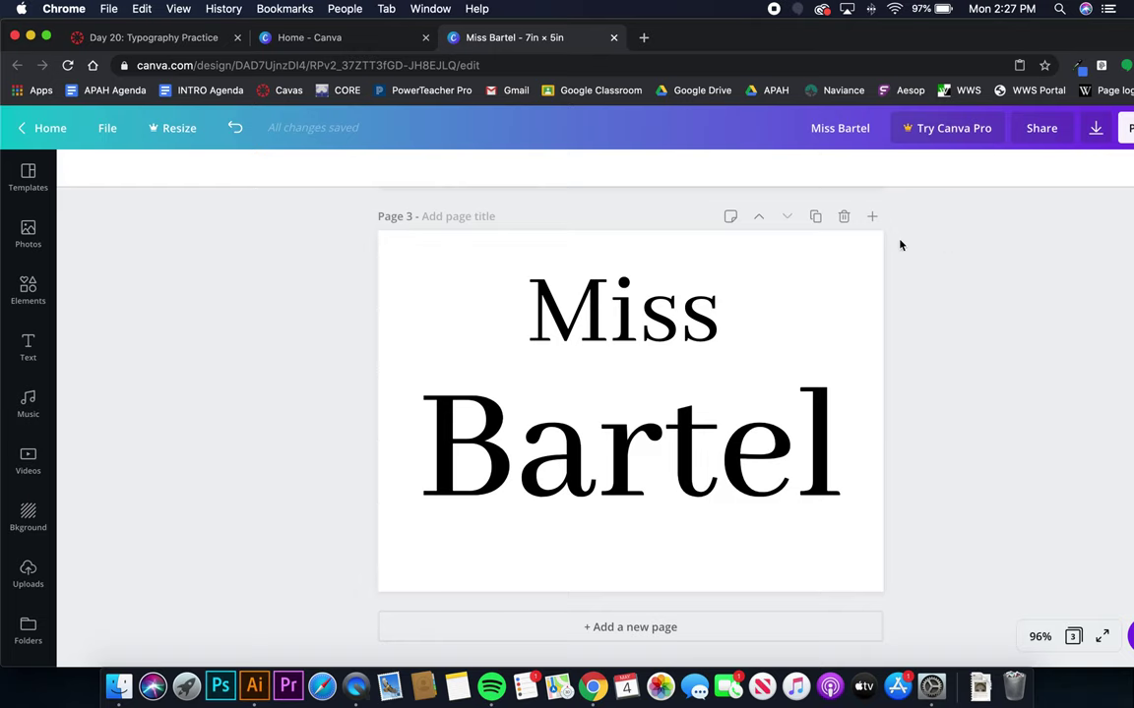
Review Part 4's contrasting-fonts steps in the Day 20: Typography Practice assignment
{"action": "left_click", "coordinate": [116, 39]}
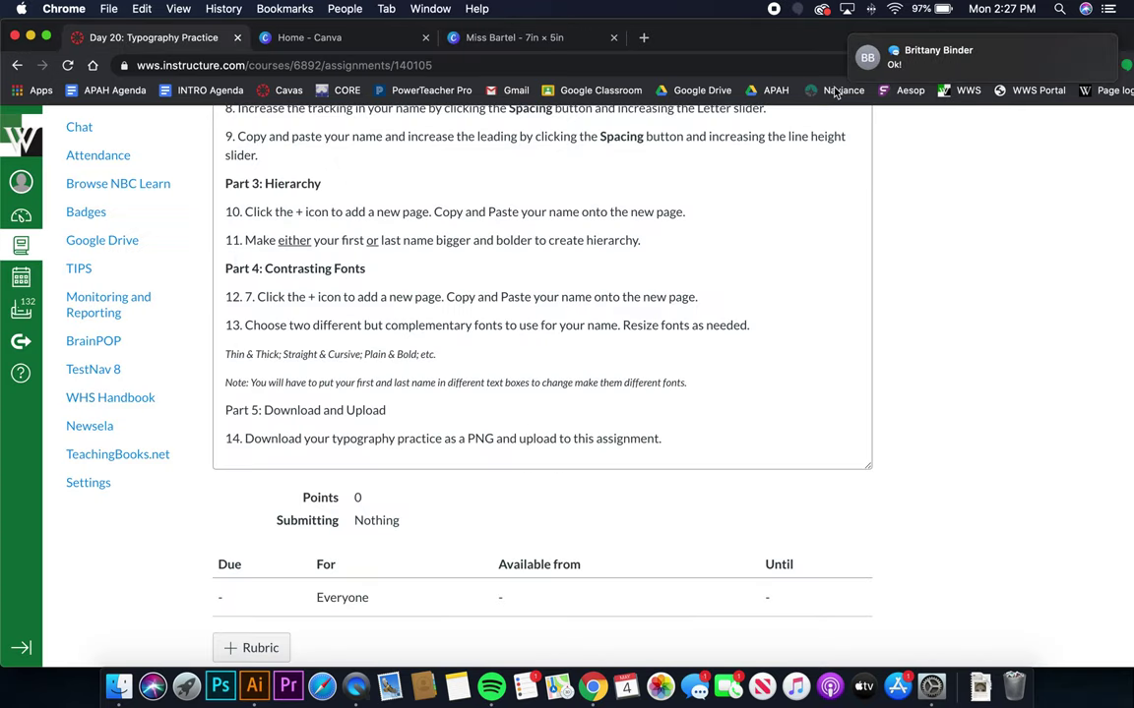
{"action": "scroll", "coordinate": [862, 67], "scroll_direction": "right", "scroll_amount": 2}
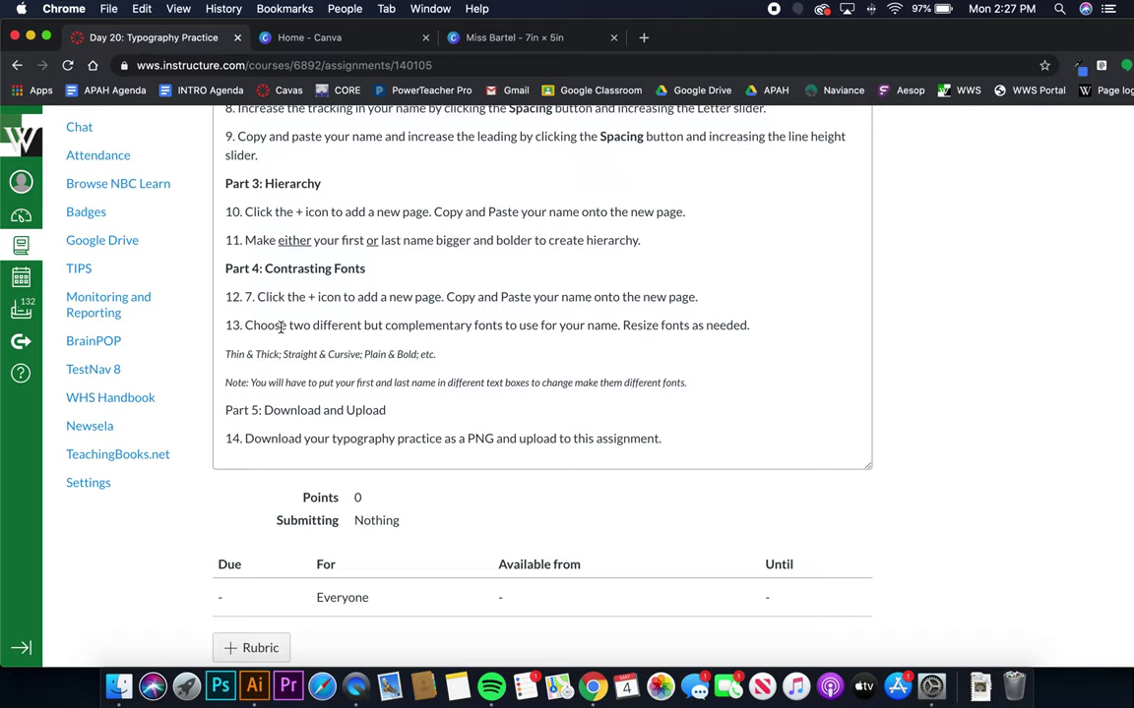
Back in the Miss Bartel design, add page 4, paste Bartel onto it, and dismiss the notification
{"action": "left_click", "coordinate": [502, 38]}
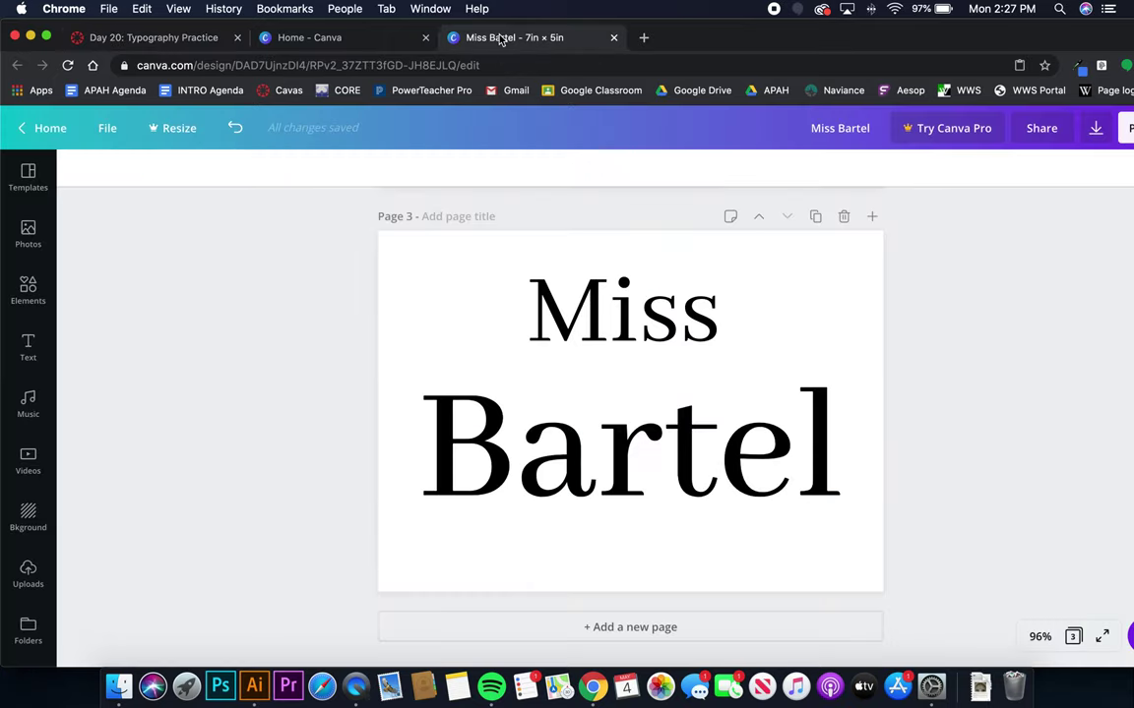
{"action": "left_click", "coordinate": [871, 216]}
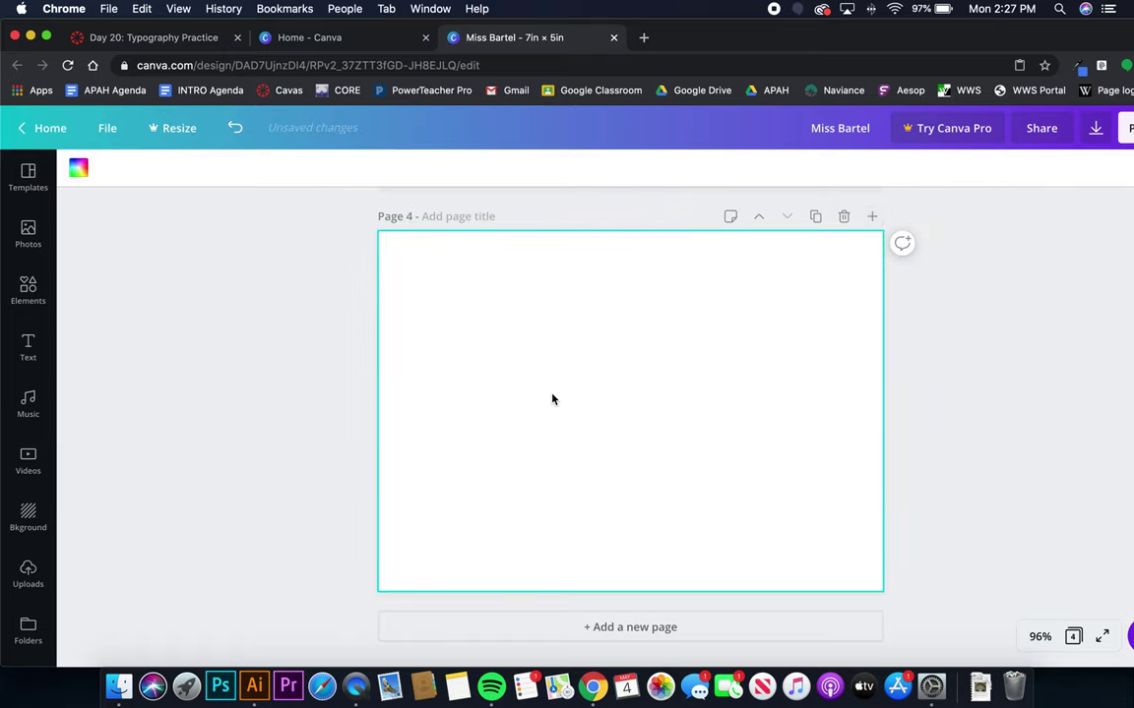
{"action": "key", "text": "super+v"}
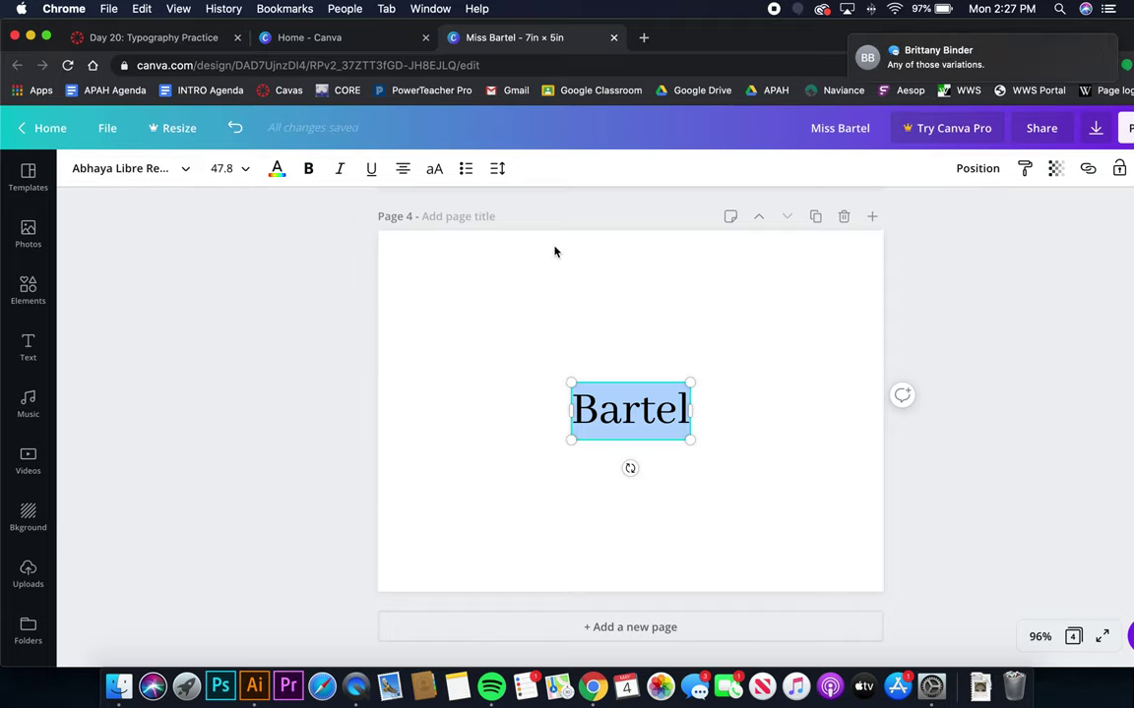
{"action": "mouse_move", "coordinate": [870, 64]}
{"action": "left_click", "coordinate": [1080, 67]}
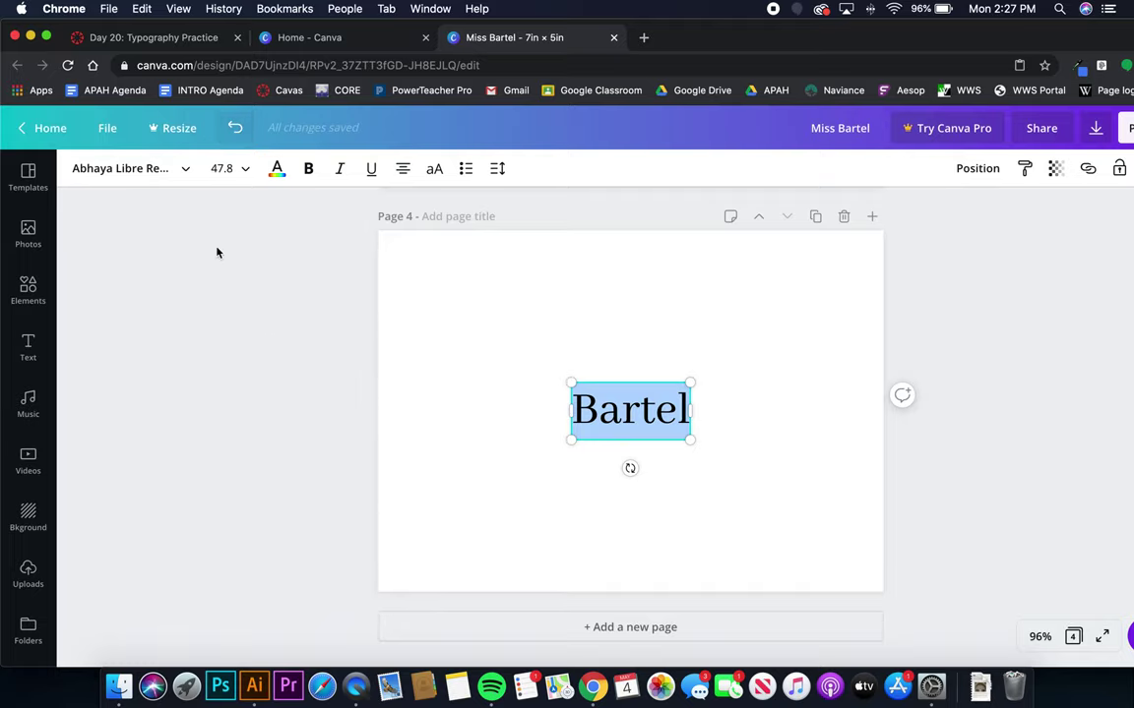
Set Bartel in the Grand Hotel script font, found by searching 'scr'
{"action": "left_click", "coordinate": [186, 172]}
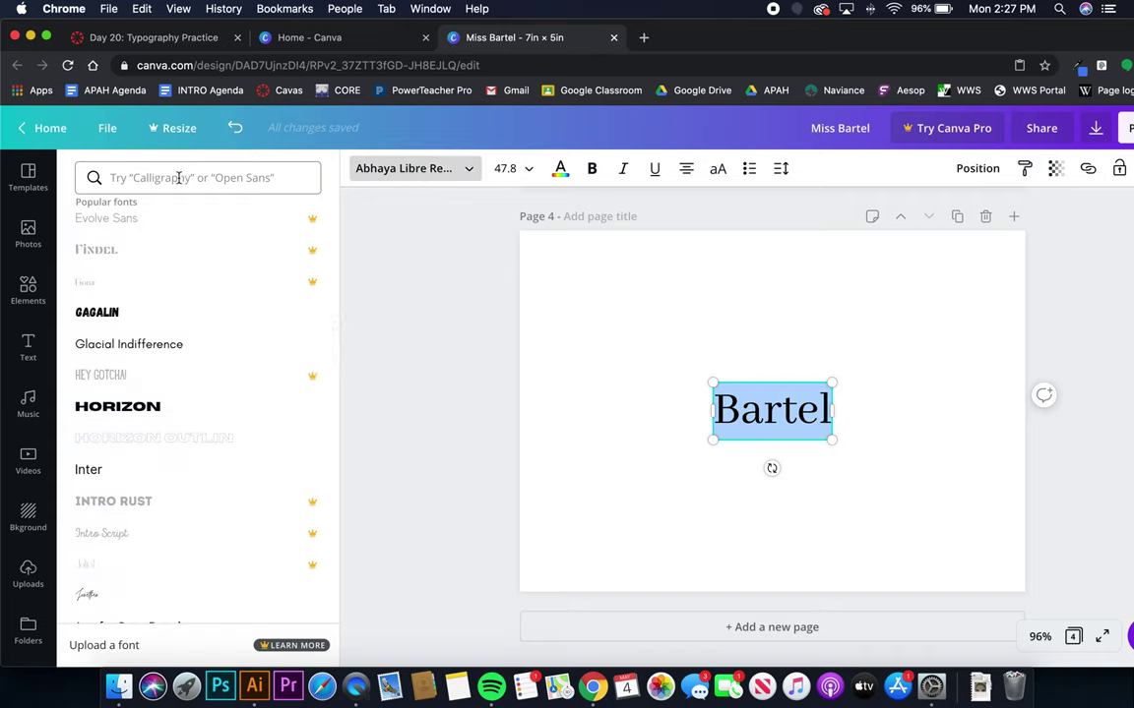
{"action": "left_click", "coordinate": [178, 177]}
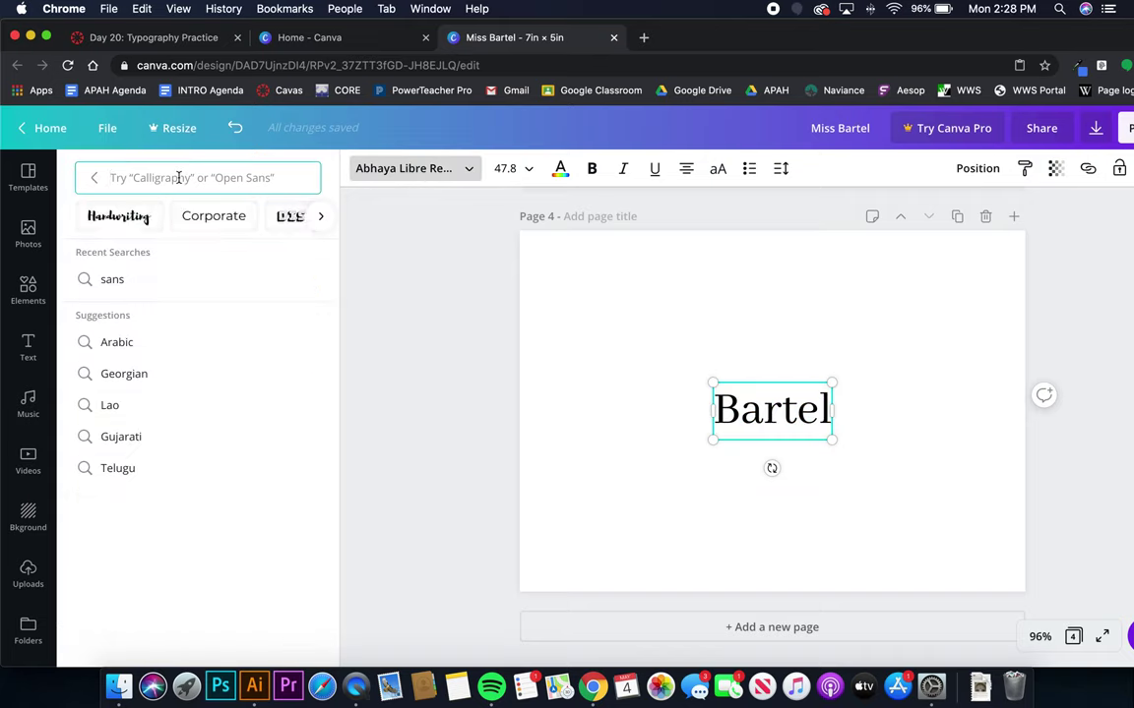
{"action": "type", "text": "script"}
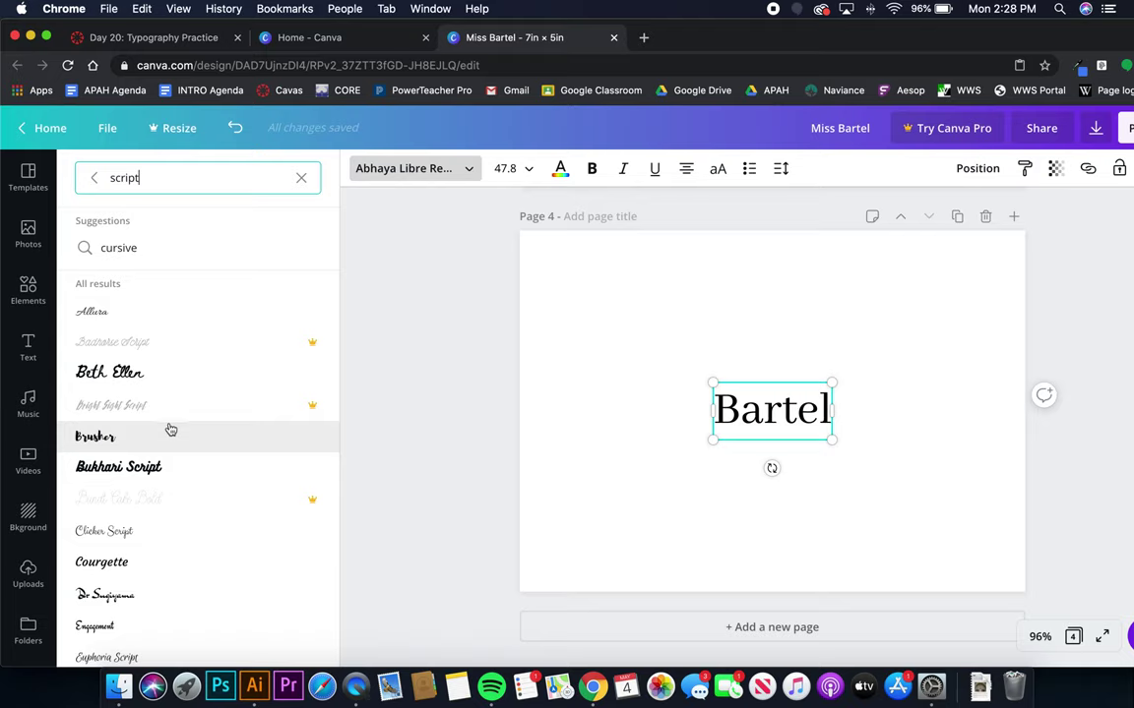
{"action": "scroll", "coordinate": [170, 430], "scroll_direction": "down", "scroll_amount": 5}
{"action": "scroll", "coordinate": [164, 404], "scroll_direction": "down", "scroll_amount": 3}
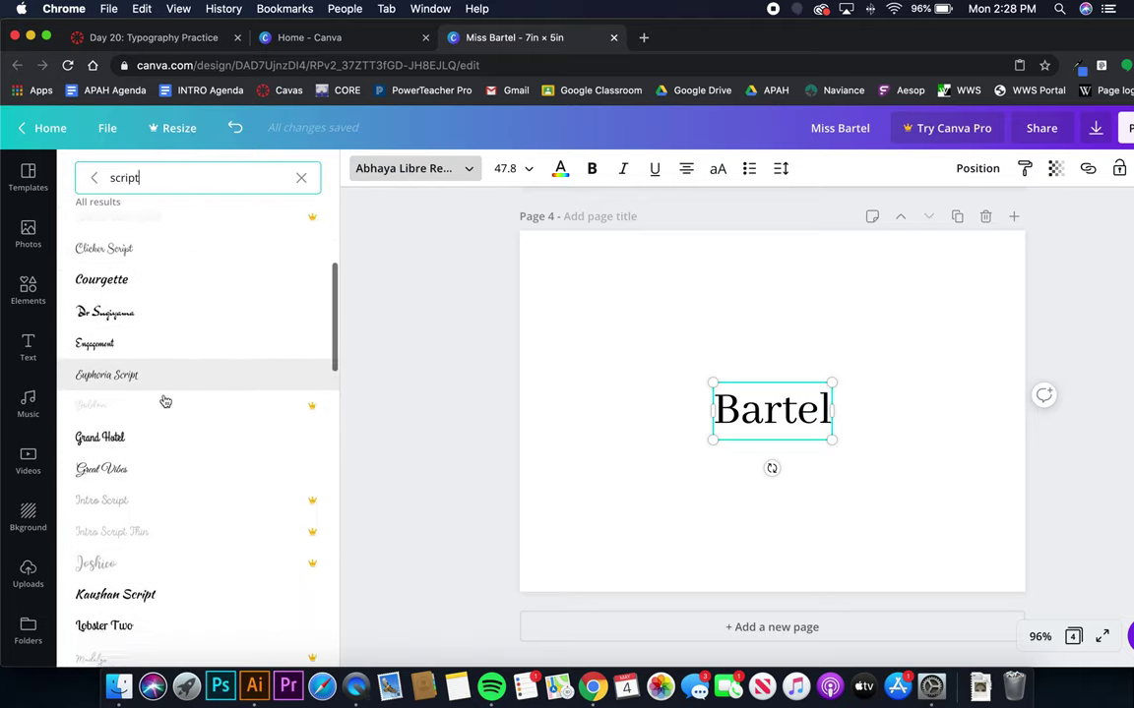
{"action": "scroll", "coordinate": [163, 400], "scroll_direction": "down", "scroll_amount": 2}
{"action": "left_click", "coordinate": [145, 392]}
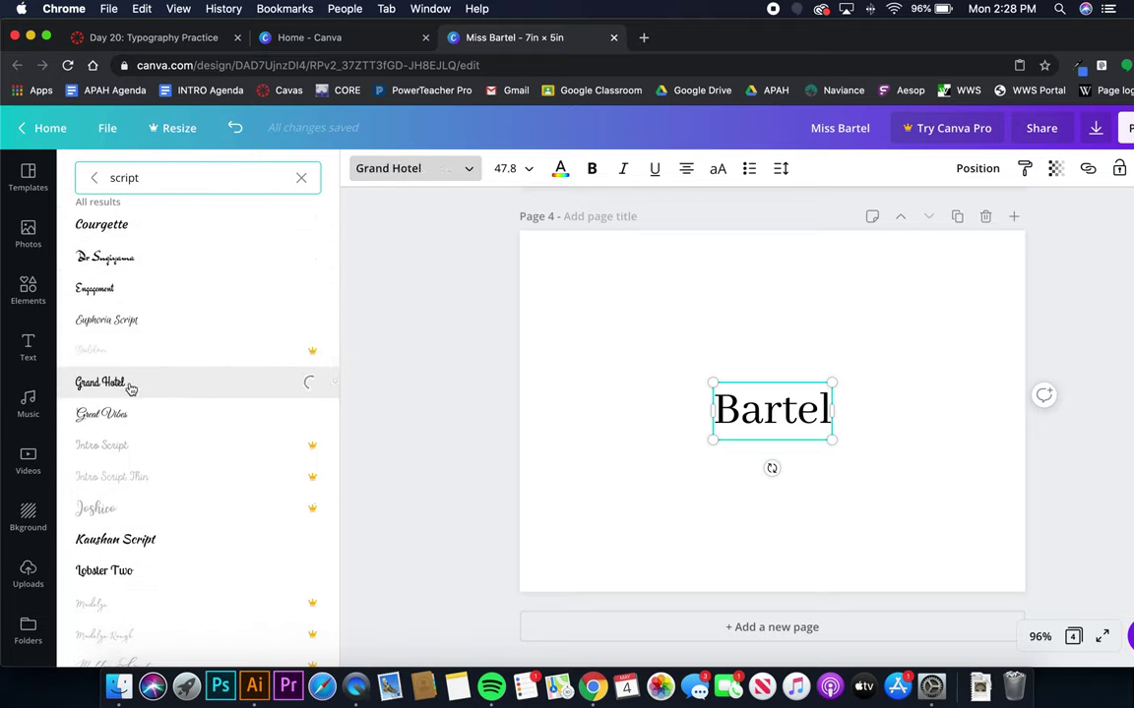
{"action": "key", "text": "Escape"}
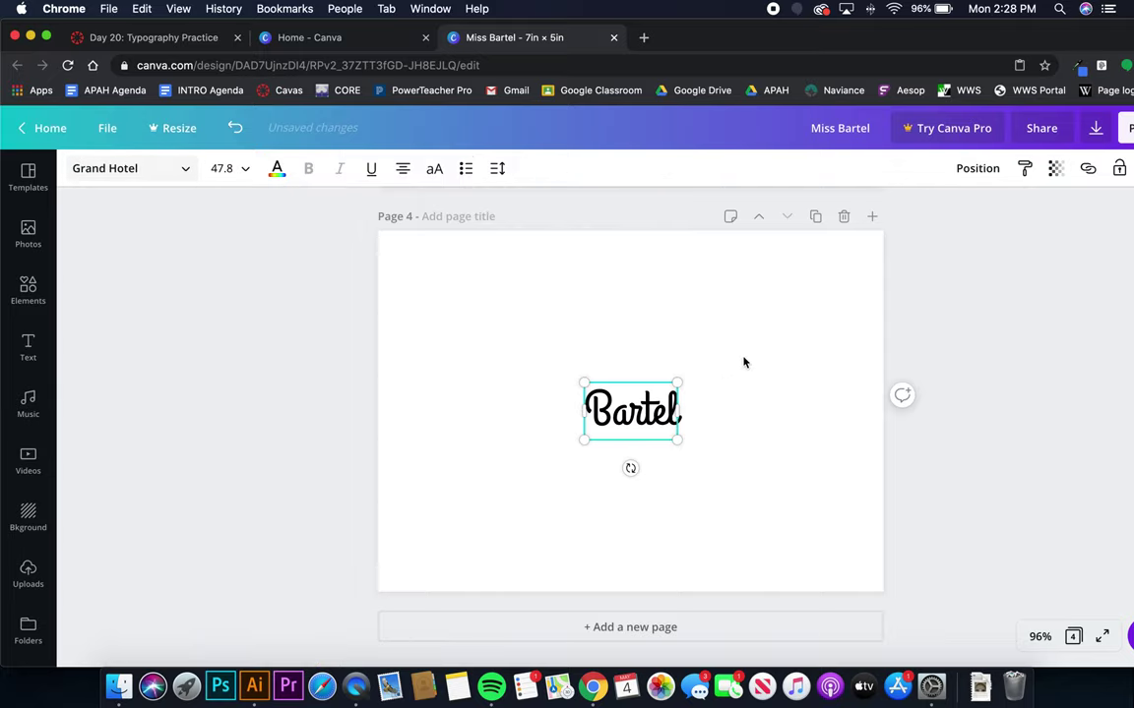
Place a serif copy of the text above Bartel and retype it as 'Miss'
{"action": "left_click", "coordinate": [620, 354]}
{"action": "key", "text": "super+z"}
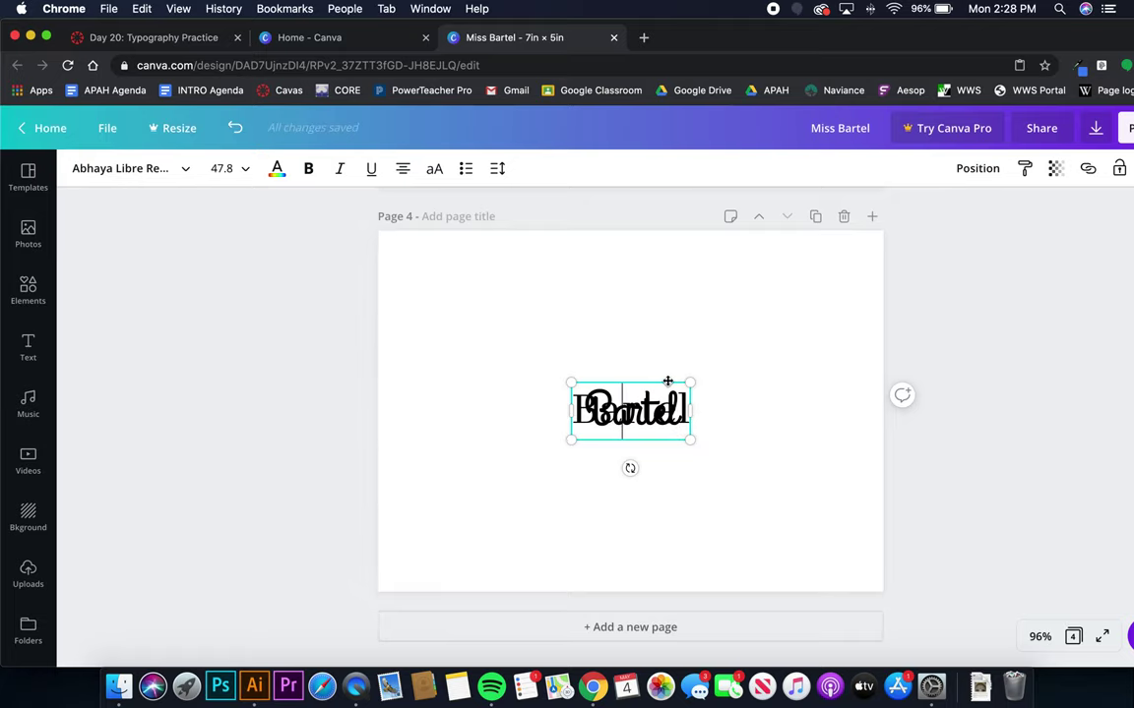
{"action": "left_click_drag", "start_coordinate": [668, 381], "coordinate": [673, 315]}
{"action": "double_click", "coordinate": [628, 356]}
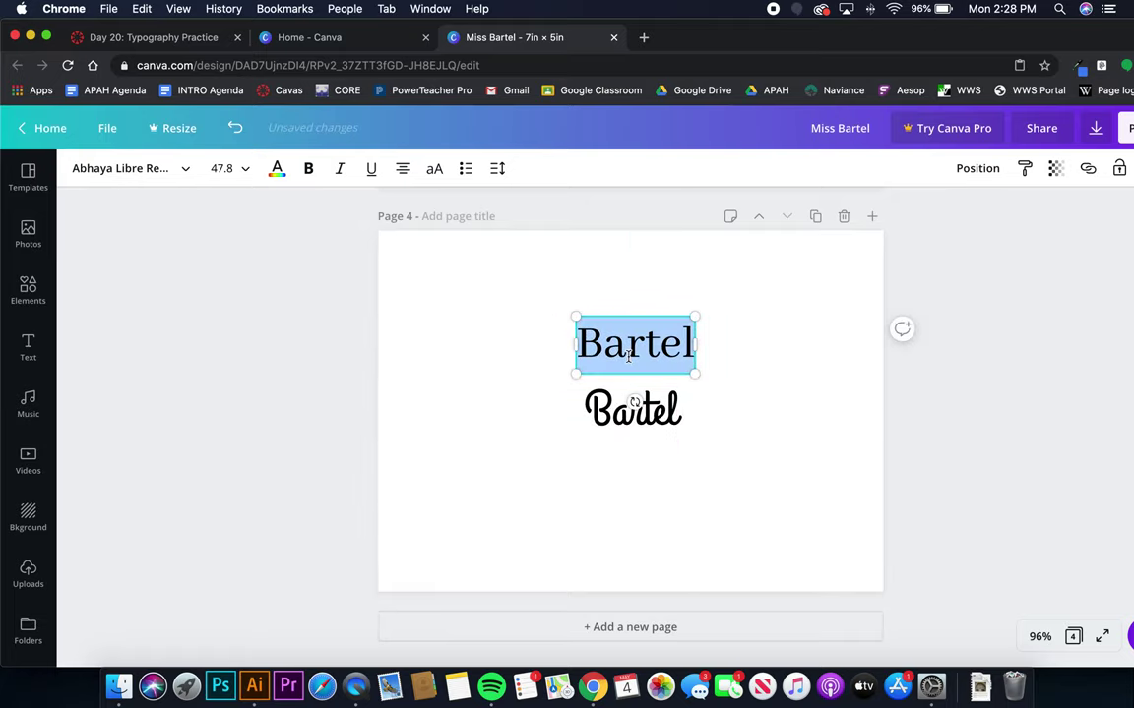
{"action": "type", "text": "J"}
{"action": "key", "text": "BackSpace"}
{"action": "type", "text": "Miss"}
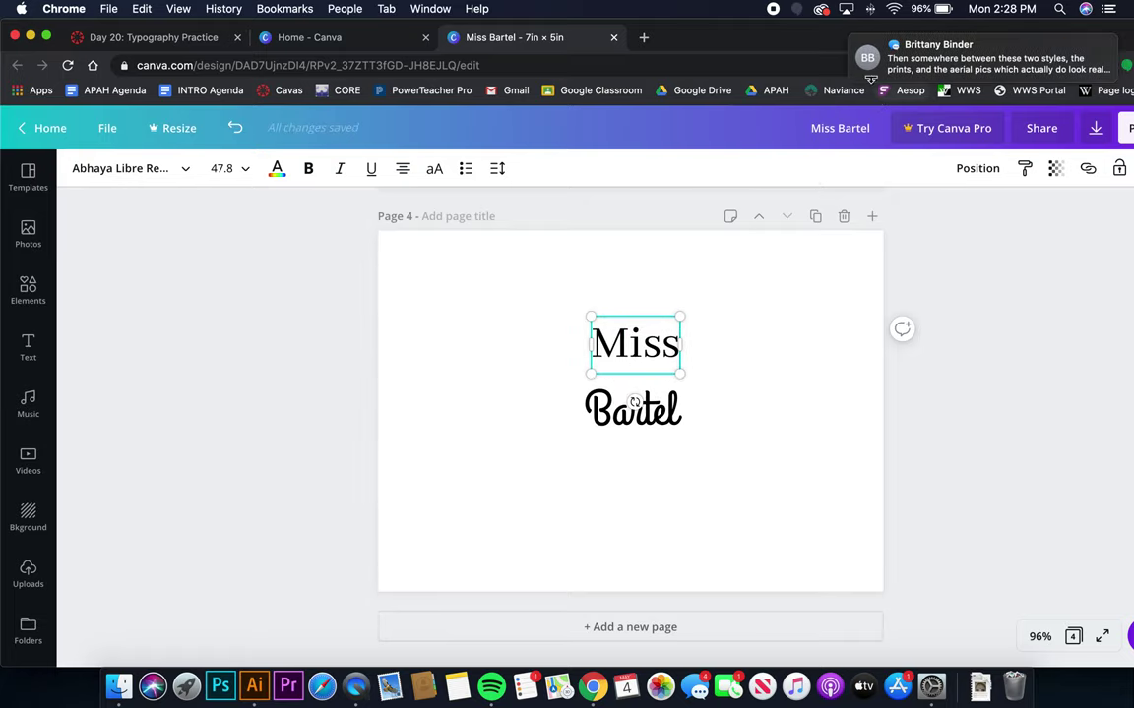
Search the fonts for sans serif and try Aileron Thin on Miss
{"action": "double_click", "coordinate": [636, 346]}
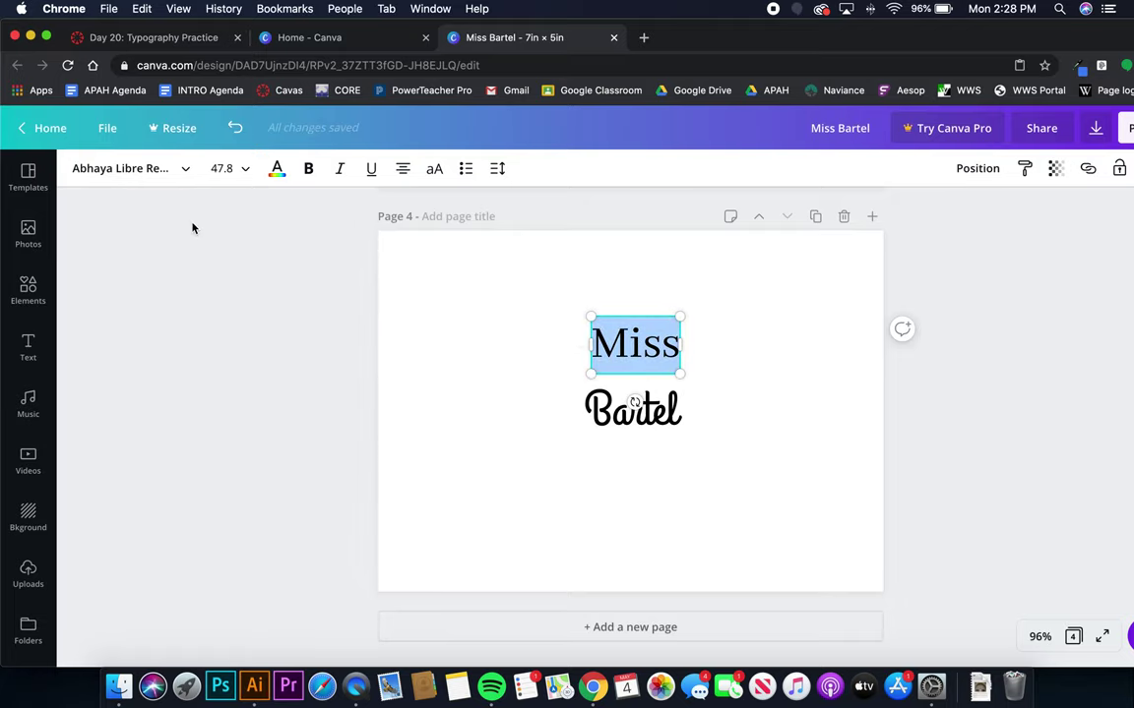
{"action": "left_click", "coordinate": [185, 169]}
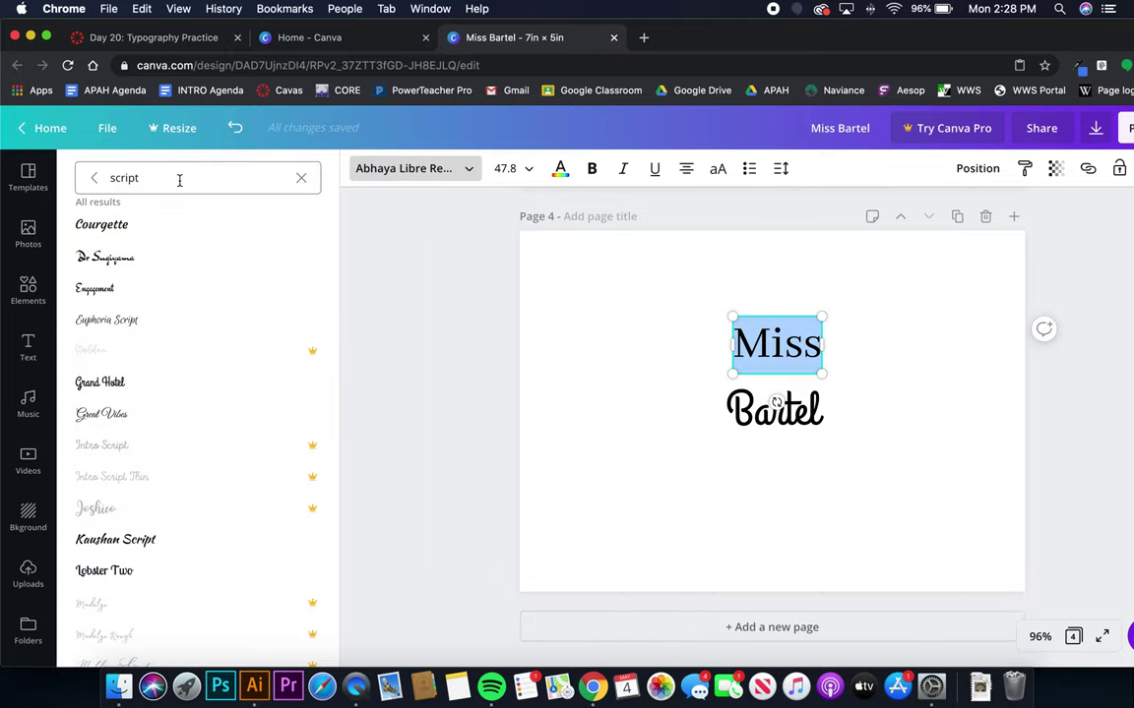
{"action": "left_click", "coordinate": [179, 180]}
{"action": "type", "text": "san"}
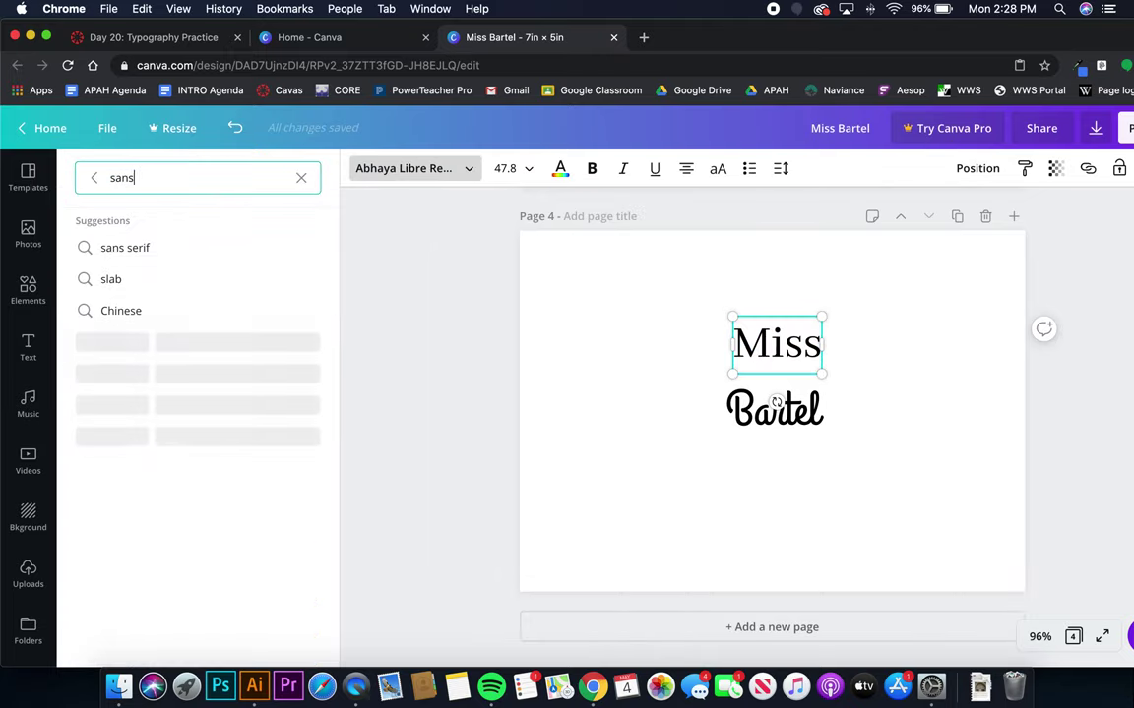
{"action": "type", "text": "s"}
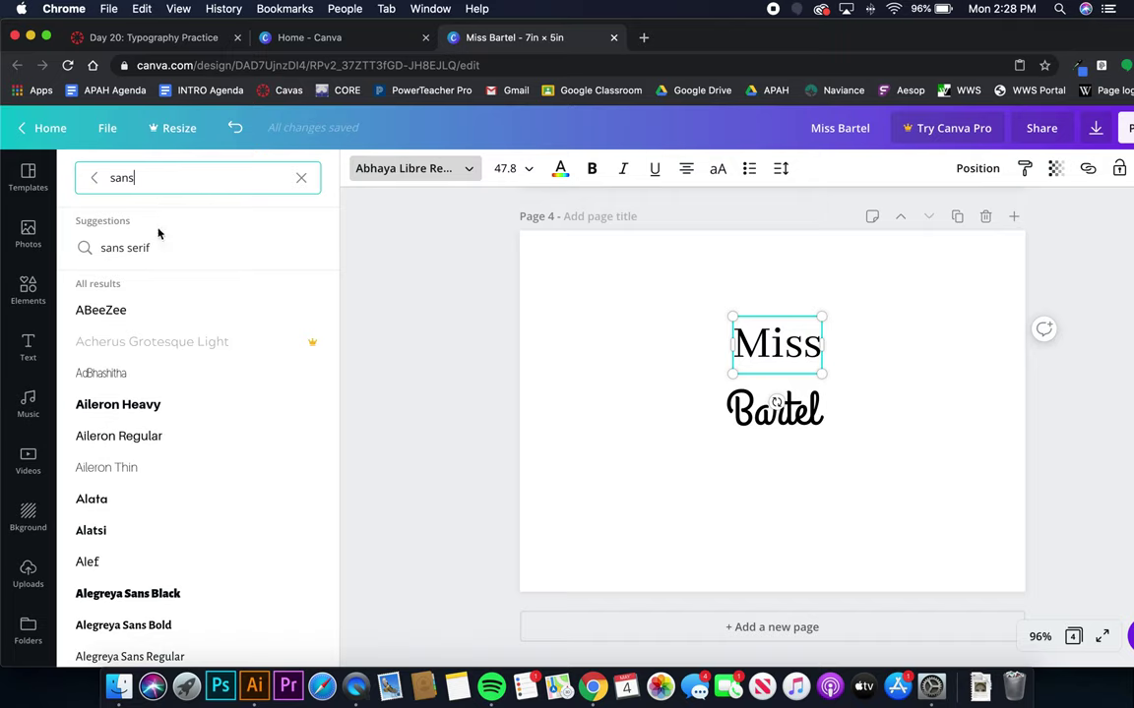
{"action": "left_click", "coordinate": [155, 248]}
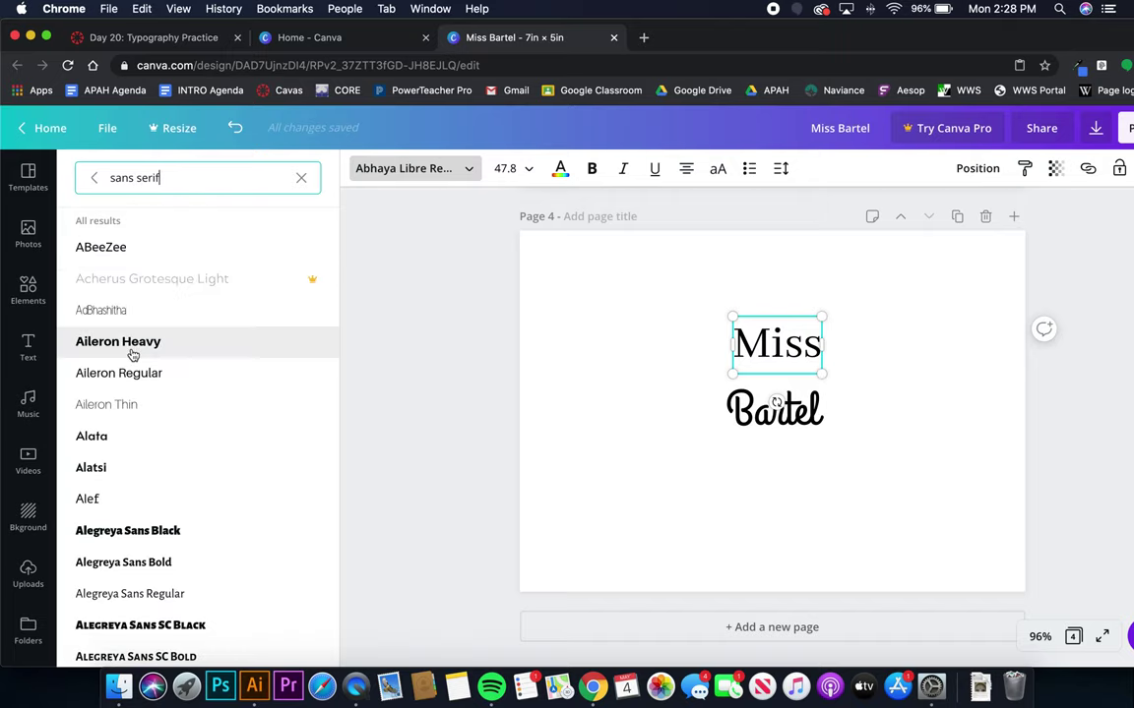
{"action": "left_click", "coordinate": [128, 407]}
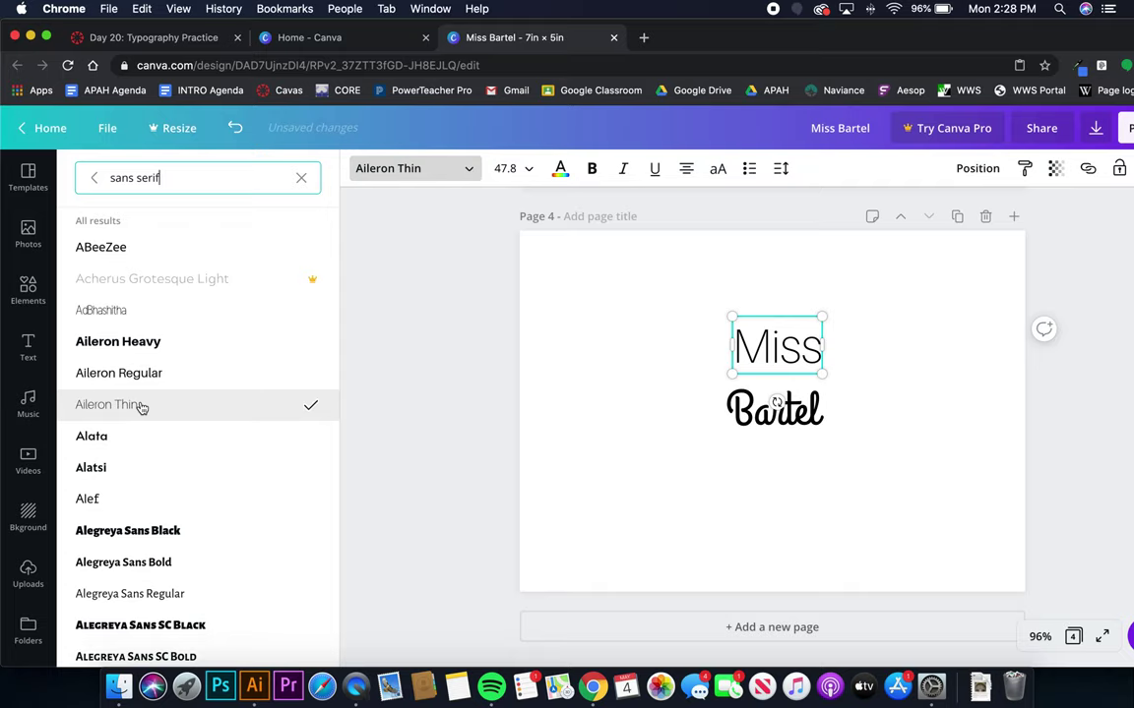
Try Antic and Be Vietnam Thin for Miss, then settle on Blinker Thin
{"action": "scroll", "coordinate": [138, 473], "scroll_direction": "down", "scroll_amount": 5}
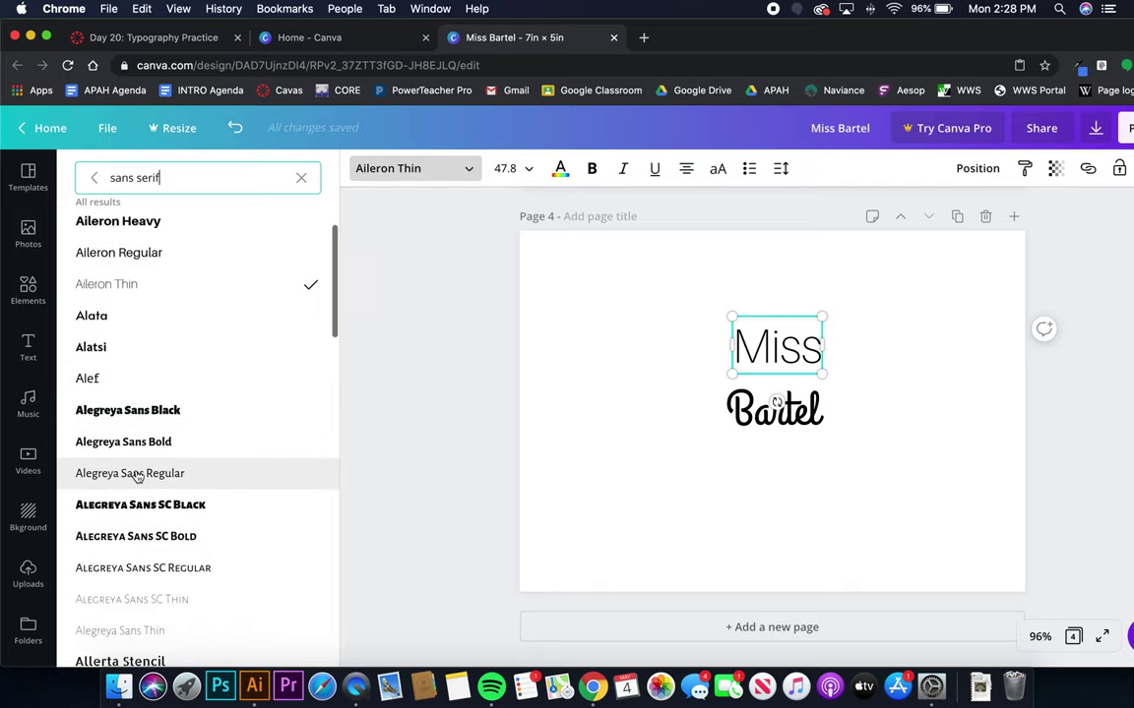
{"action": "scroll", "coordinate": [137, 474], "scroll_direction": "down", "scroll_amount": 2}
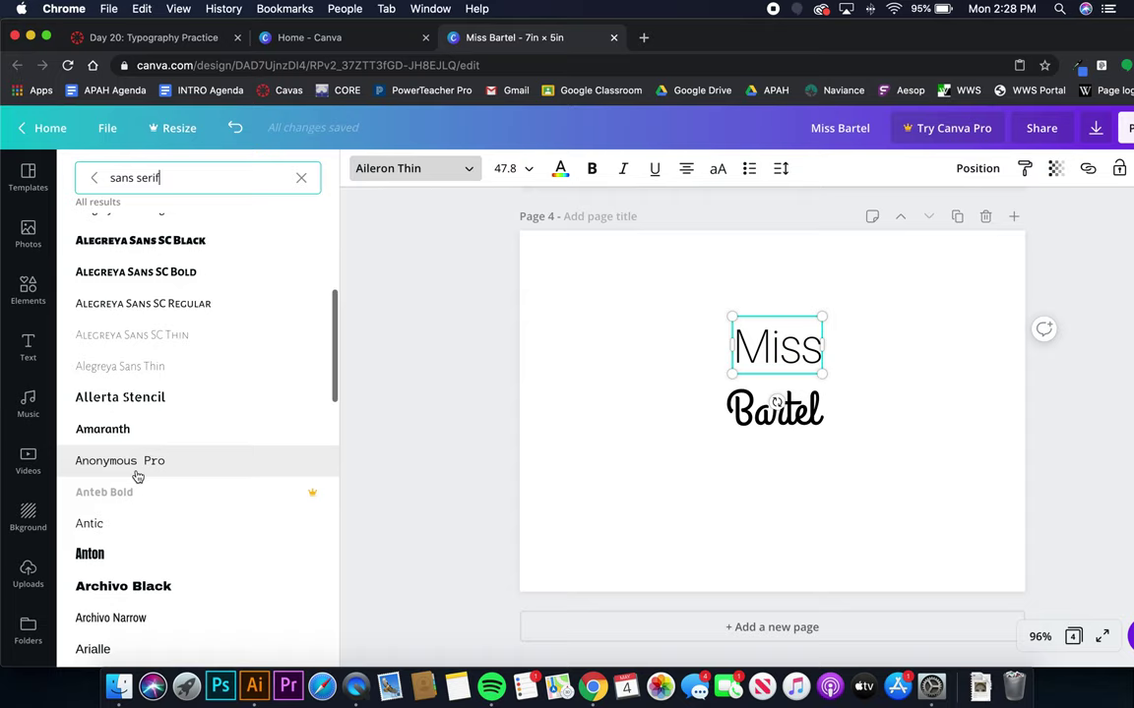
{"action": "left_click", "coordinate": [117, 529]}
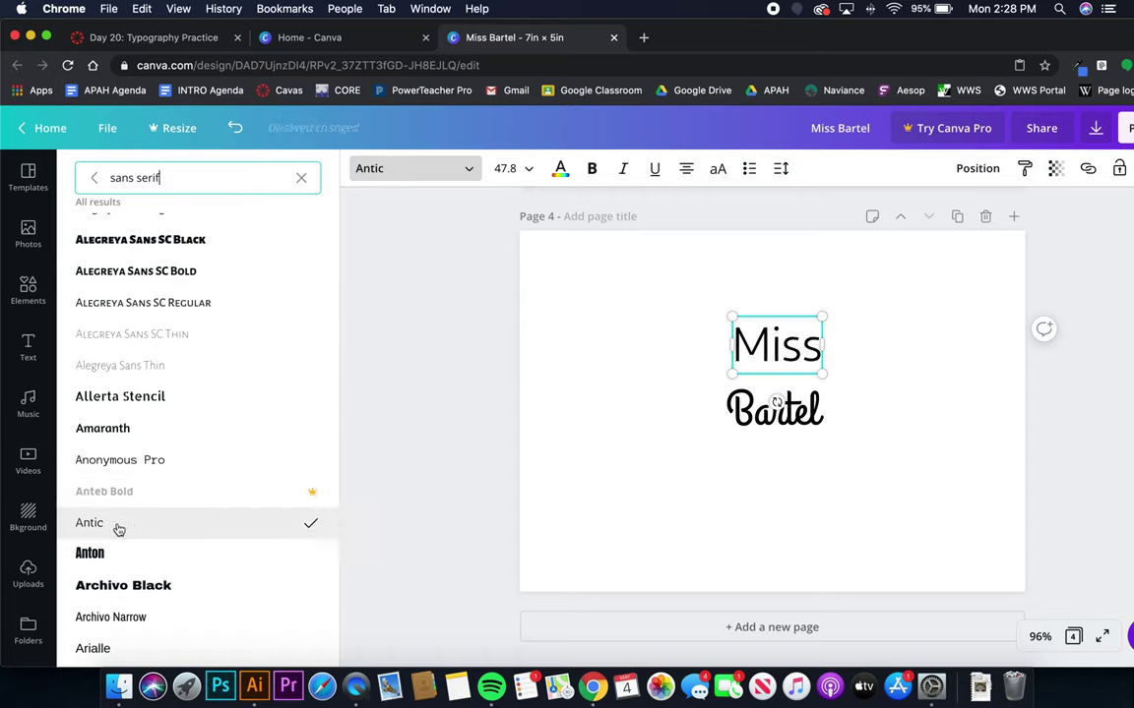
{"action": "scroll", "coordinate": [118, 528], "scroll_direction": "down", "scroll_amount": 5}
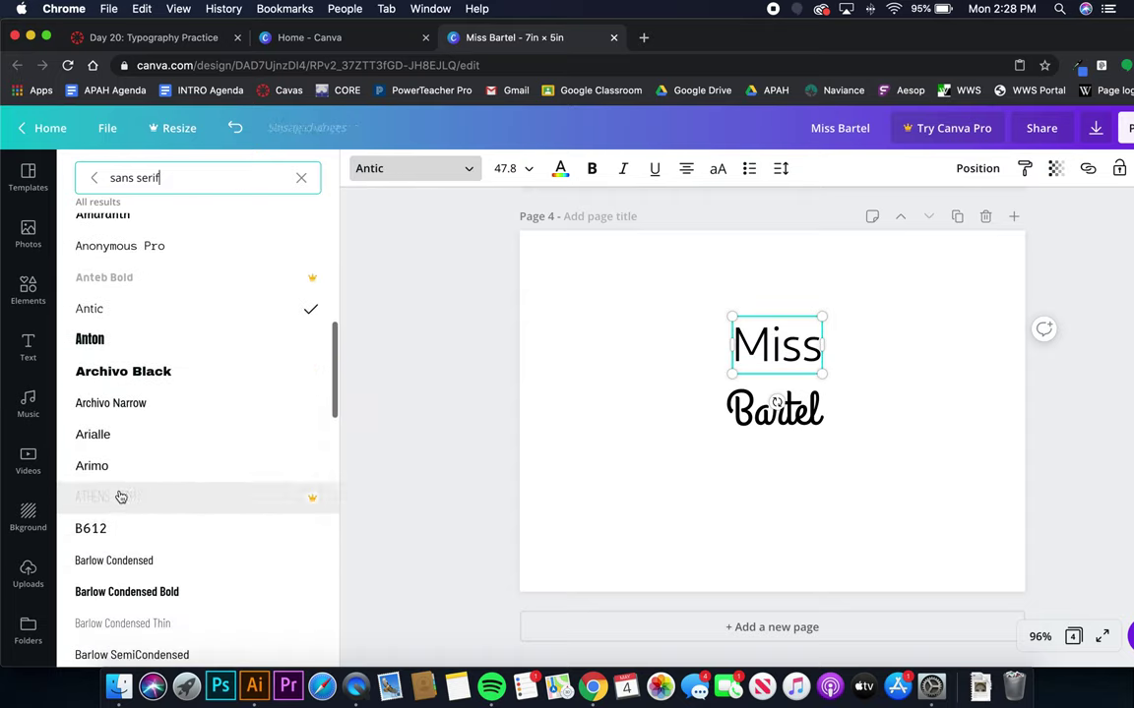
{"action": "scroll", "coordinate": [120, 493], "scroll_direction": "down", "scroll_amount": 6}
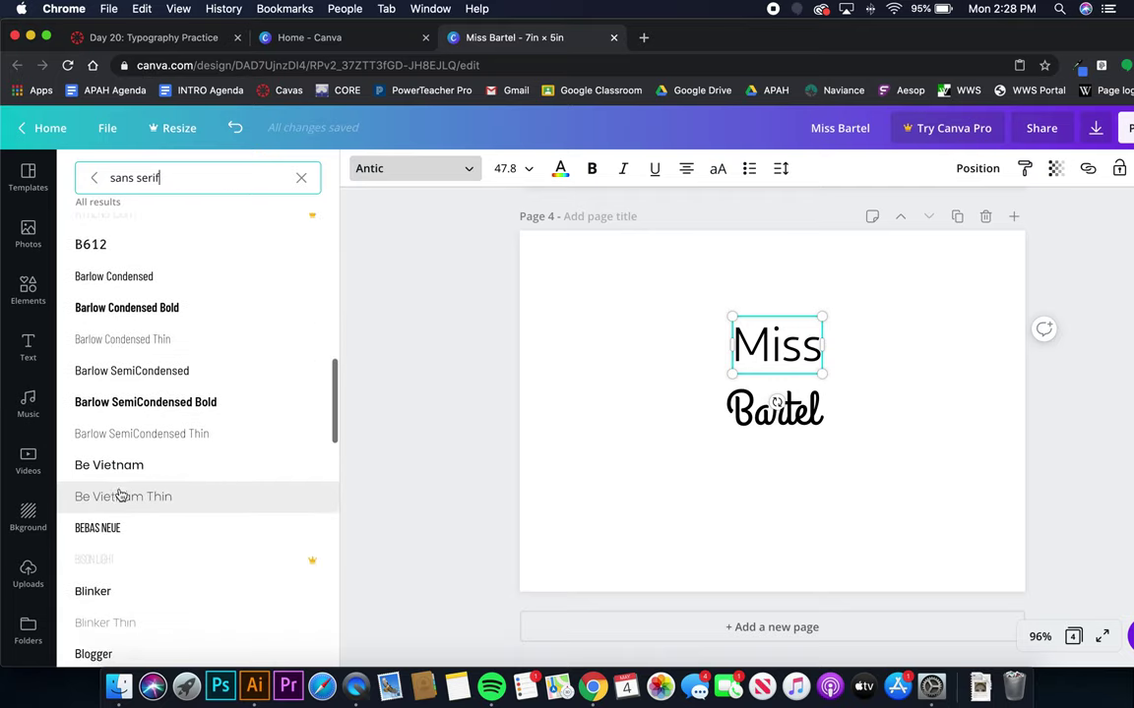
{"action": "left_click", "coordinate": [120, 495]}
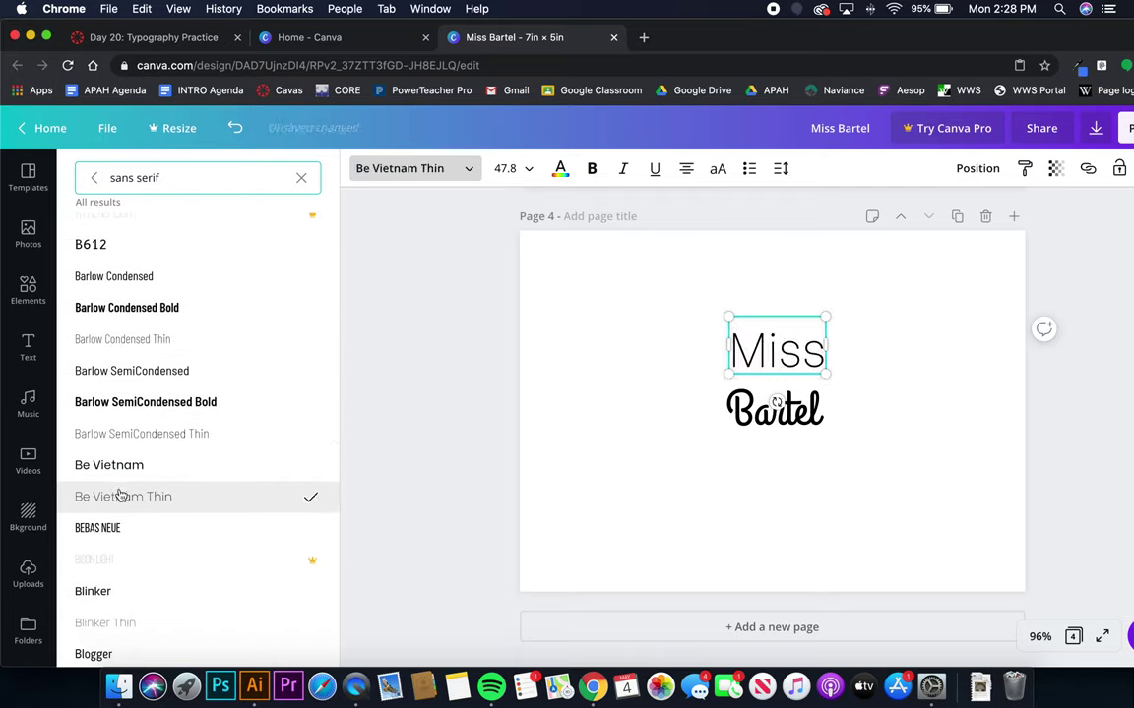
{"action": "scroll", "coordinate": [120, 496], "scroll_direction": "down", "scroll_amount": 3}
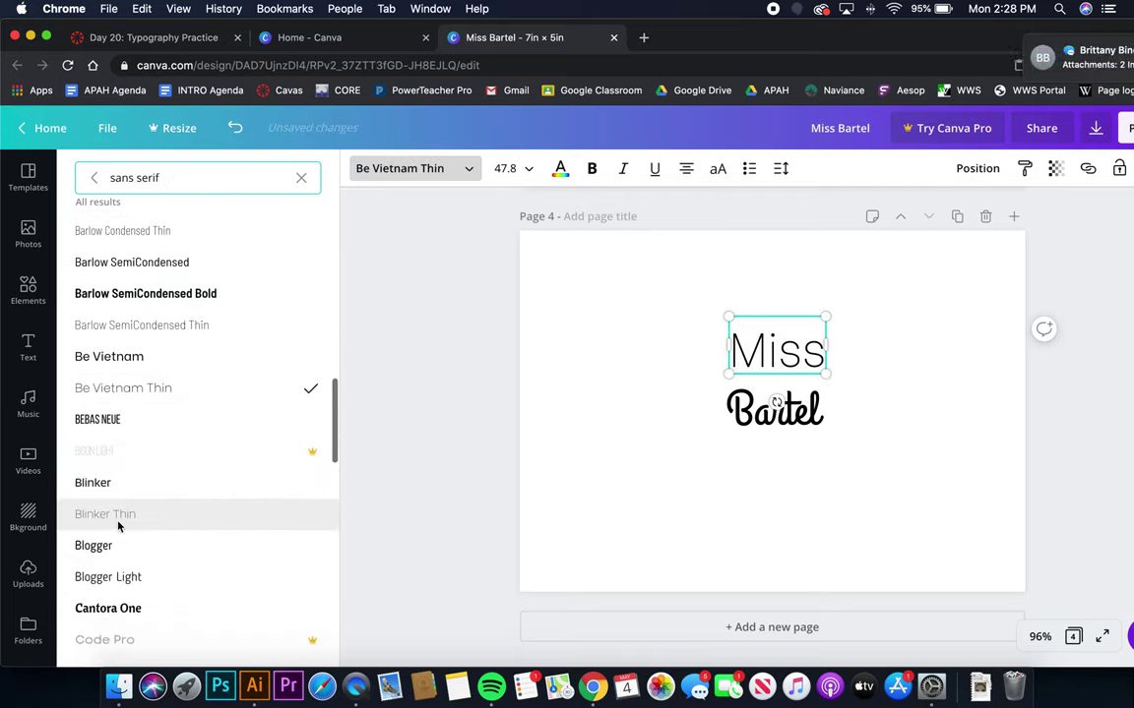
{"action": "left_click", "coordinate": [118, 526]}
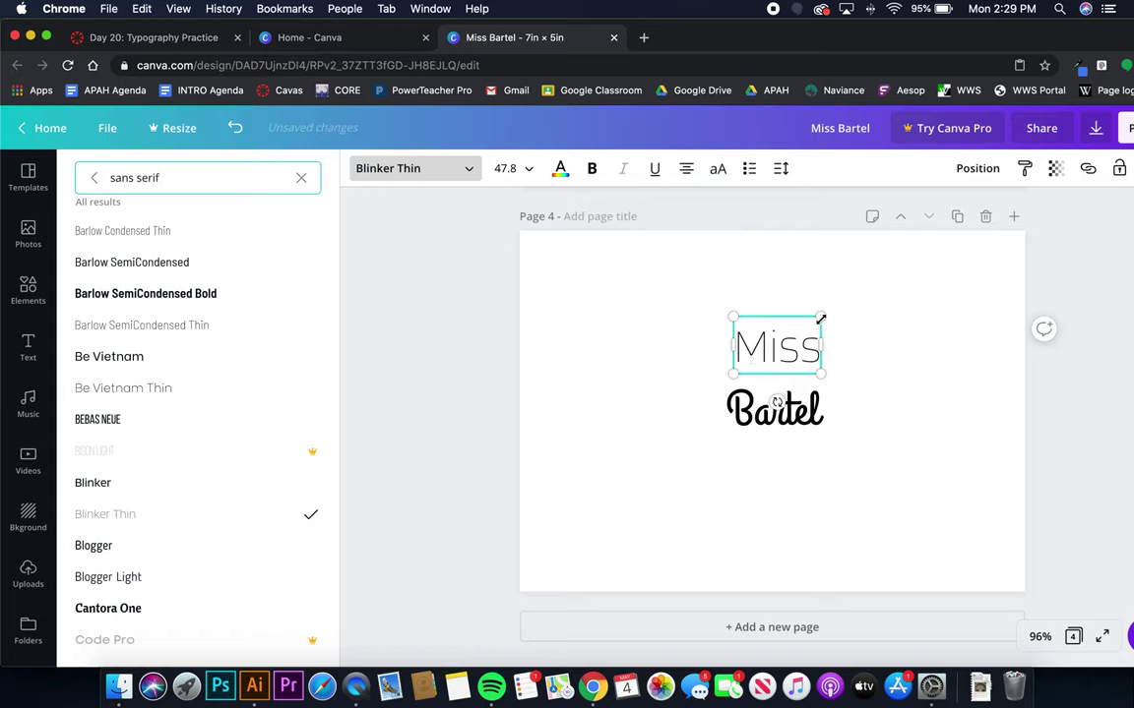
Enlarge the script Bartel beyond size 104 and centre it on page 4
{"action": "left_click", "coordinate": [768, 408]}
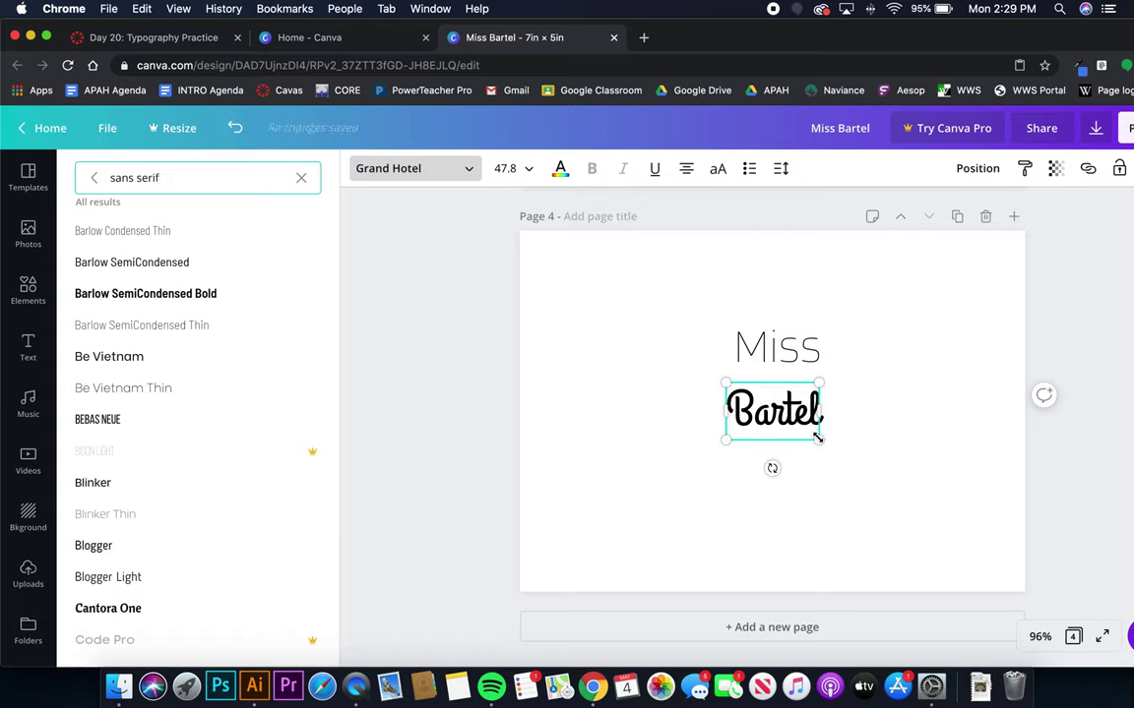
{"action": "left_click_drag", "start_coordinate": [817, 438], "coordinate": [921, 523]}
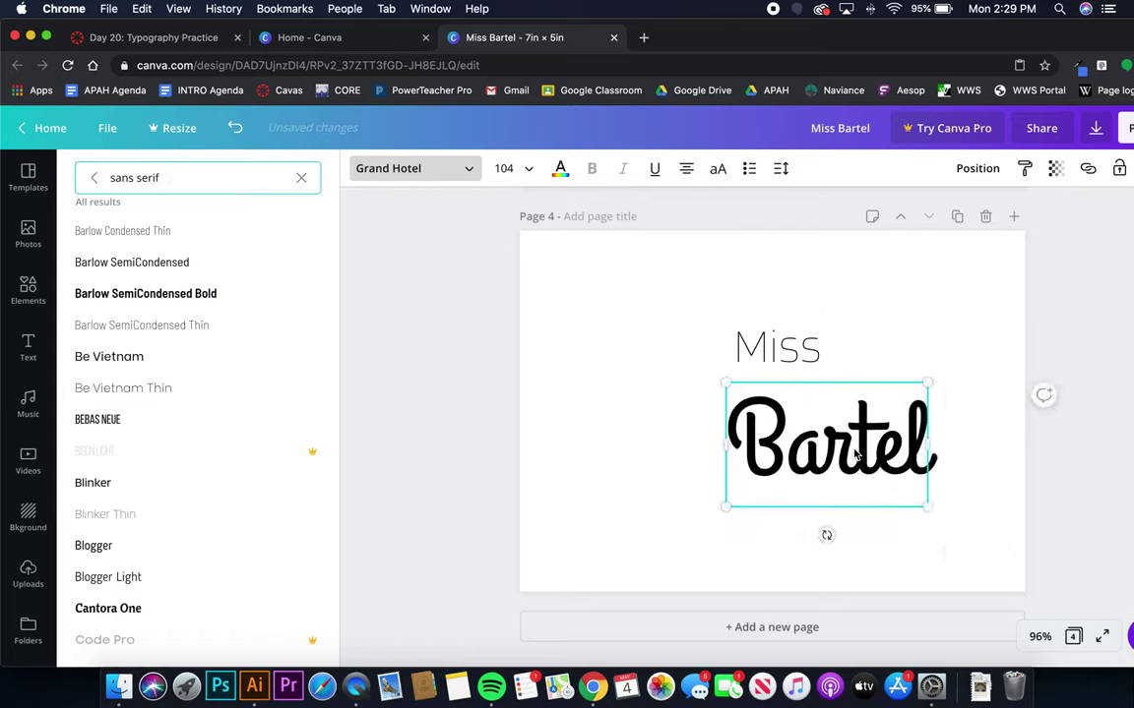
{"action": "left_click_drag", "start_coordinate": [857, 455], "coordinate": [764, 463]}
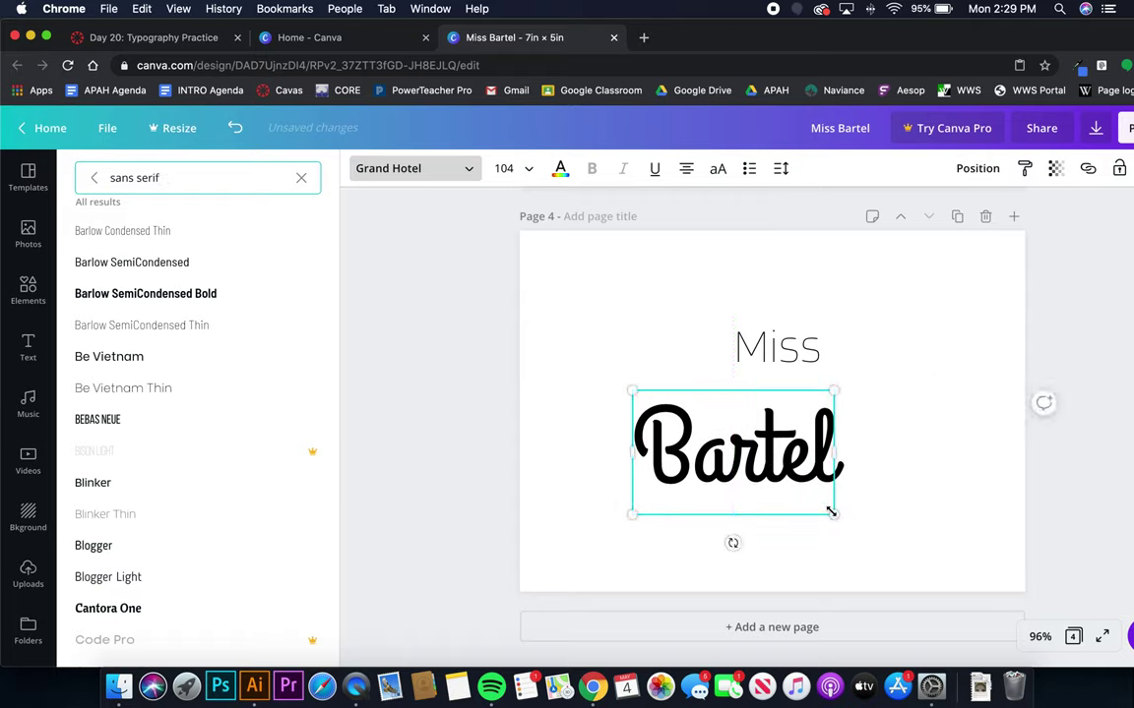
{"action": "left_click_drag", "start_coordinate": [835, 514], "coordinate": [903, 547]}
Enlarge the thin Miss to size 84.4 and centre it above Bartel
{"action": "left_click", "coordinate": [787, 352]}
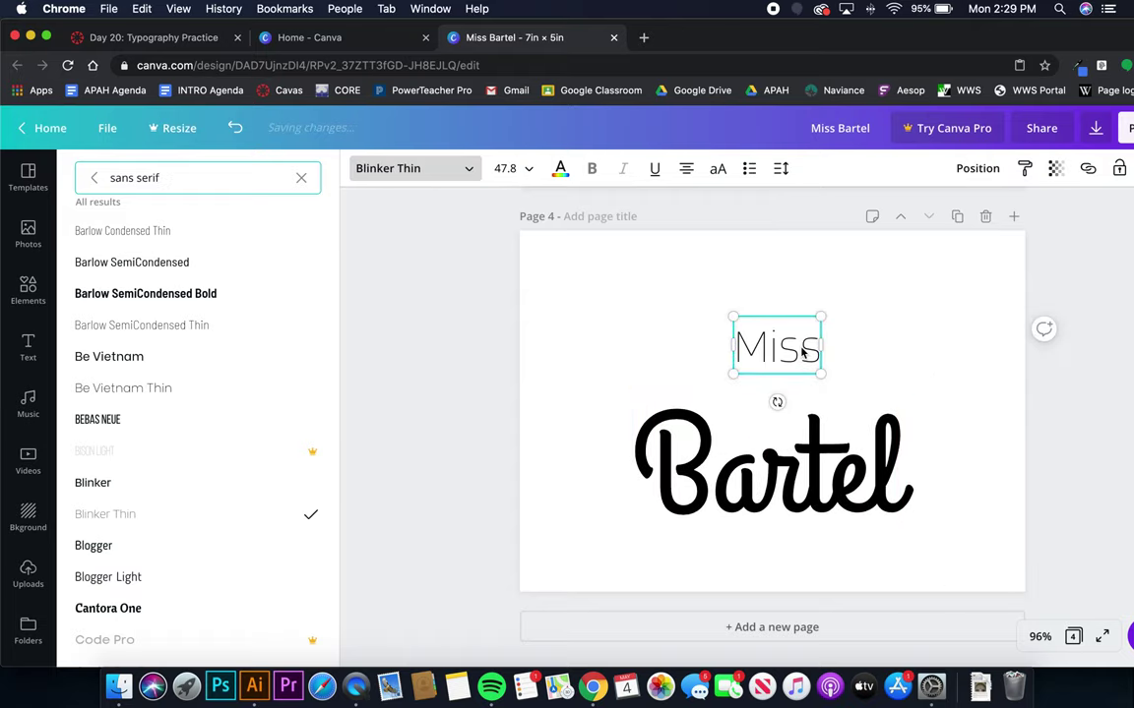
{"action": "left_click_drag", "start_coordinate": [795, 356], "coordinate": [803, 387]}
{"action": "left_click_drag", "start_coordinate": [750, 352], "coordinate": [792, 356]}
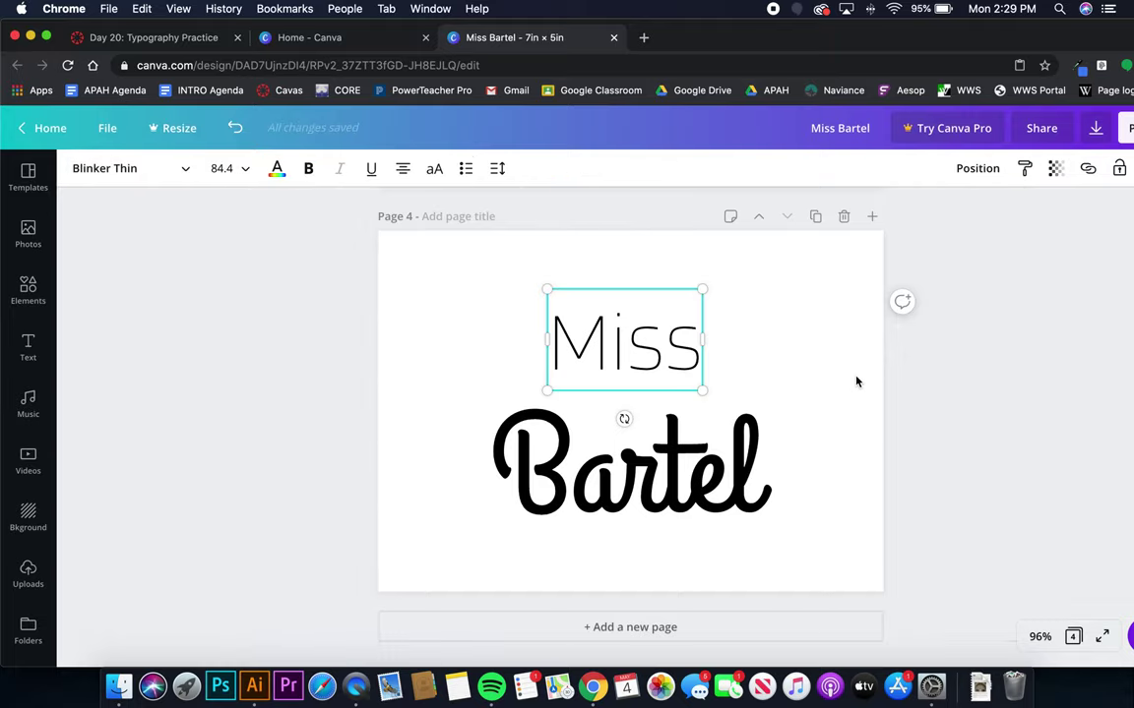
{"action": "left_click", "coordinate": [856, 380]}
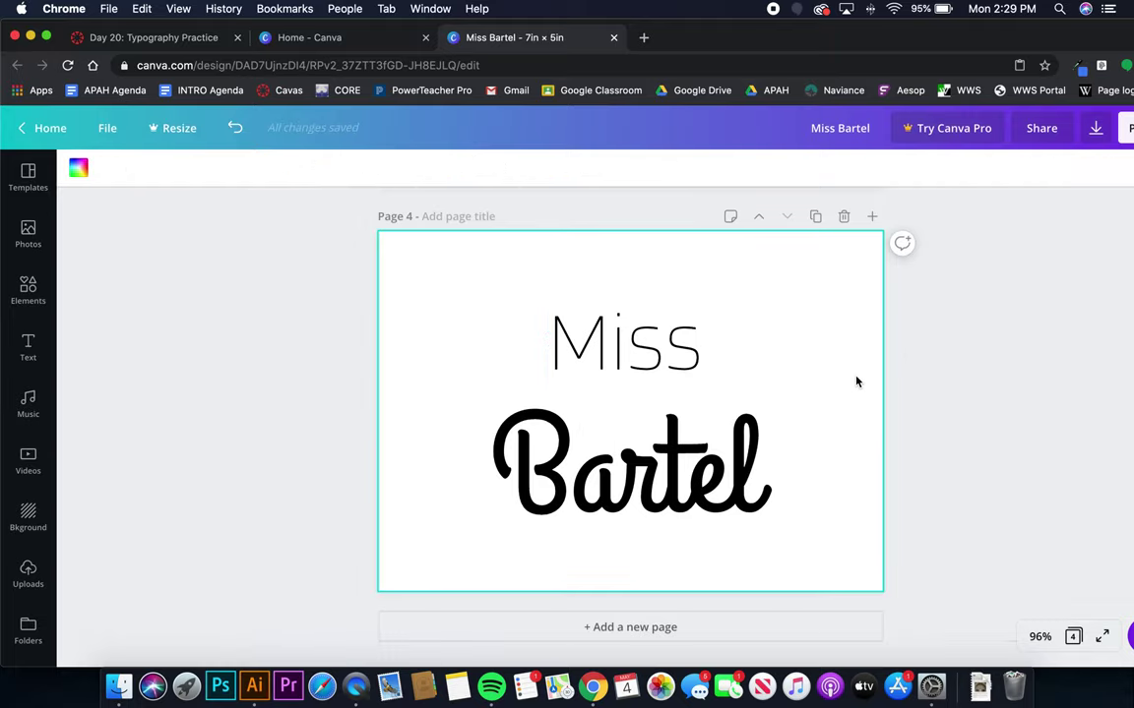
{"action": "scroll", "coordinate": [782, 285], "scroll_direction": "up", "scroll_amount": 20}
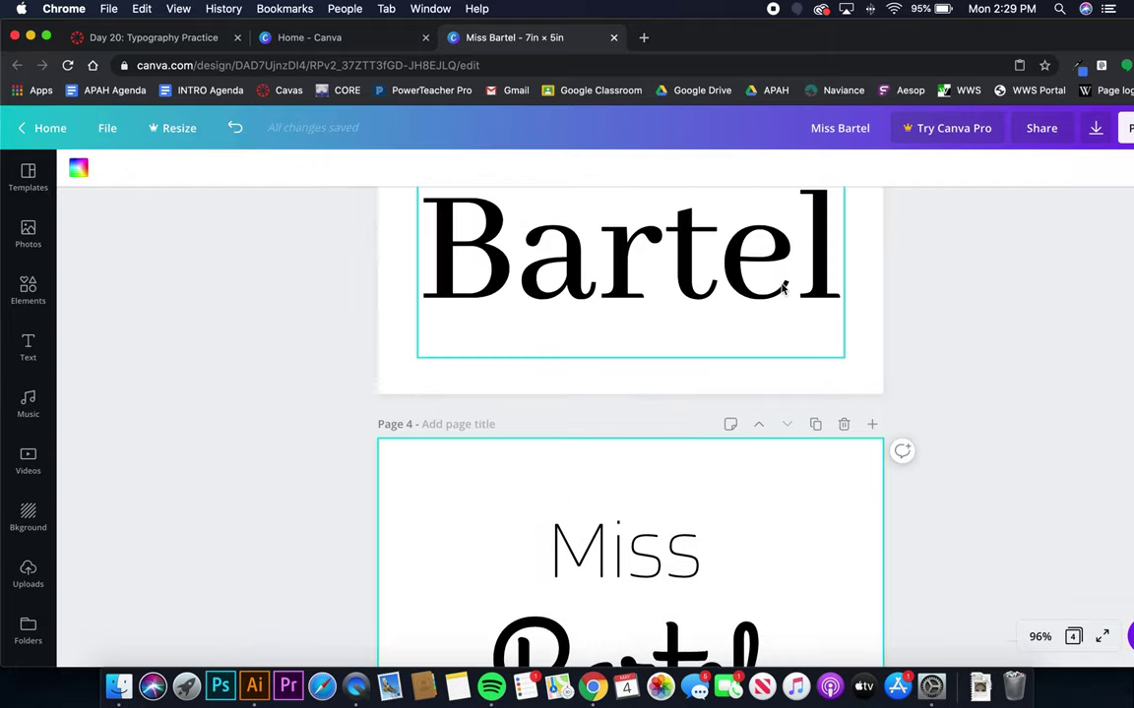
Download all 4 pages as PNG, then return to the Day 20 assignment page
{"action": "left_click", "coordinate": [1095, 127]}
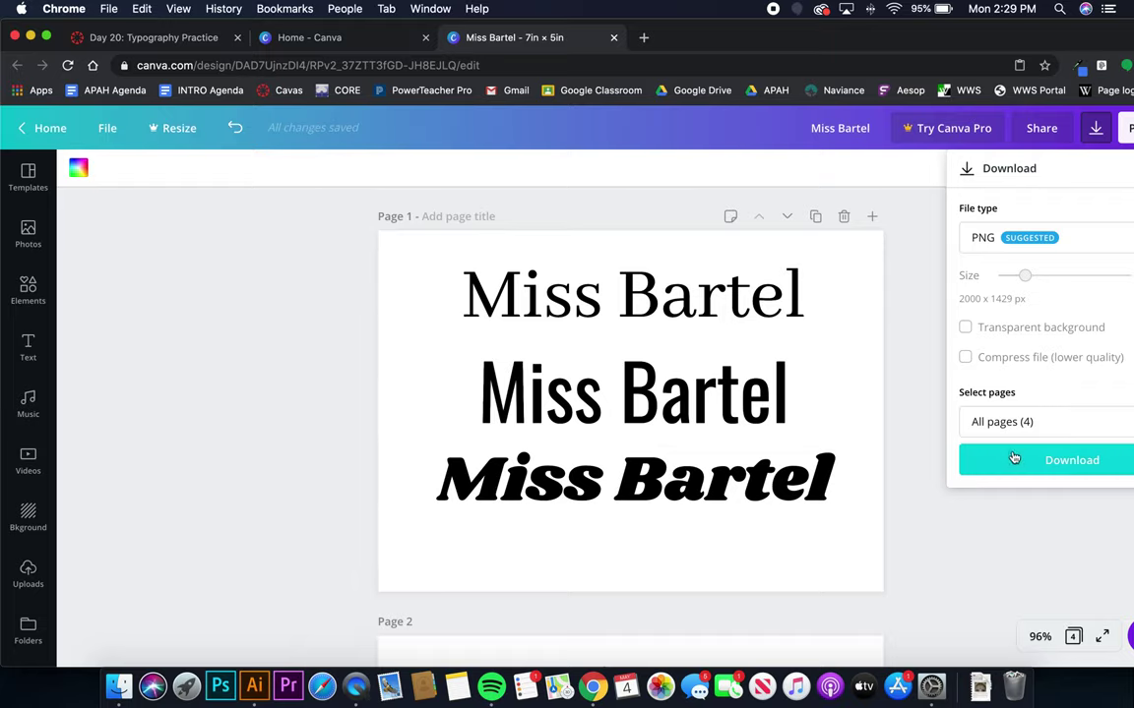
{"action": "left_click", "coordinate": [1013, 461]}
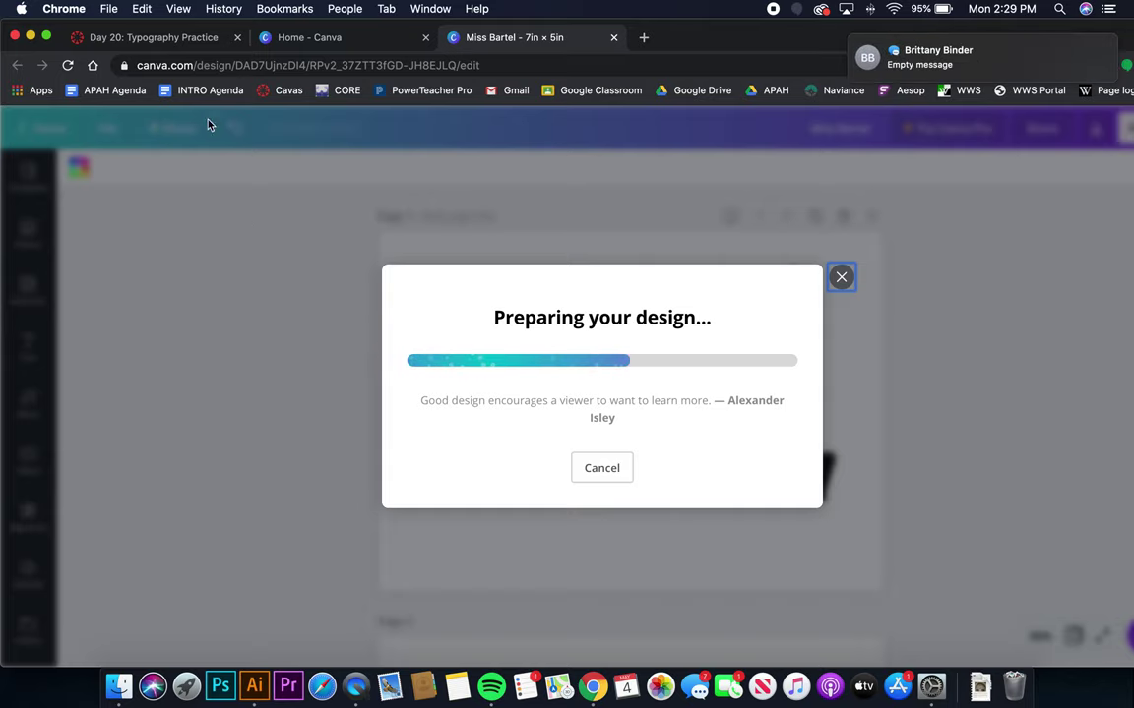
{"action": "left_click", "coordinate": [195, 45]}
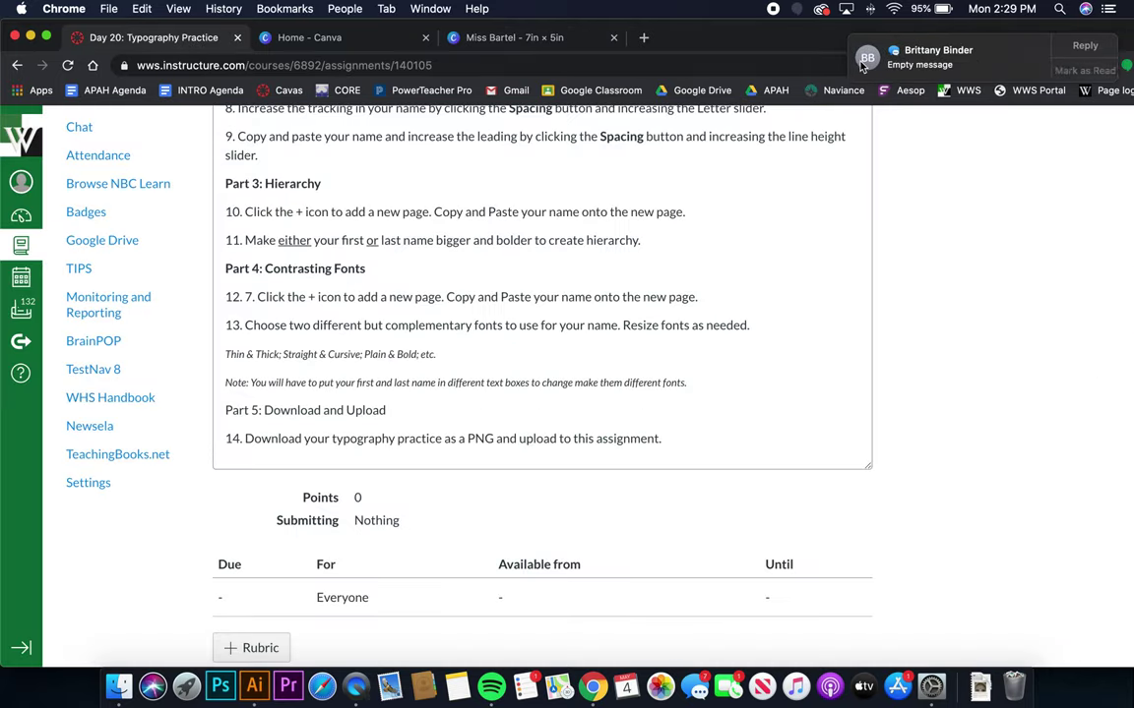
{"action": "scroll", "coordinate": [623, 379], "scroll_direction": "up", "scroll_amount": 10}
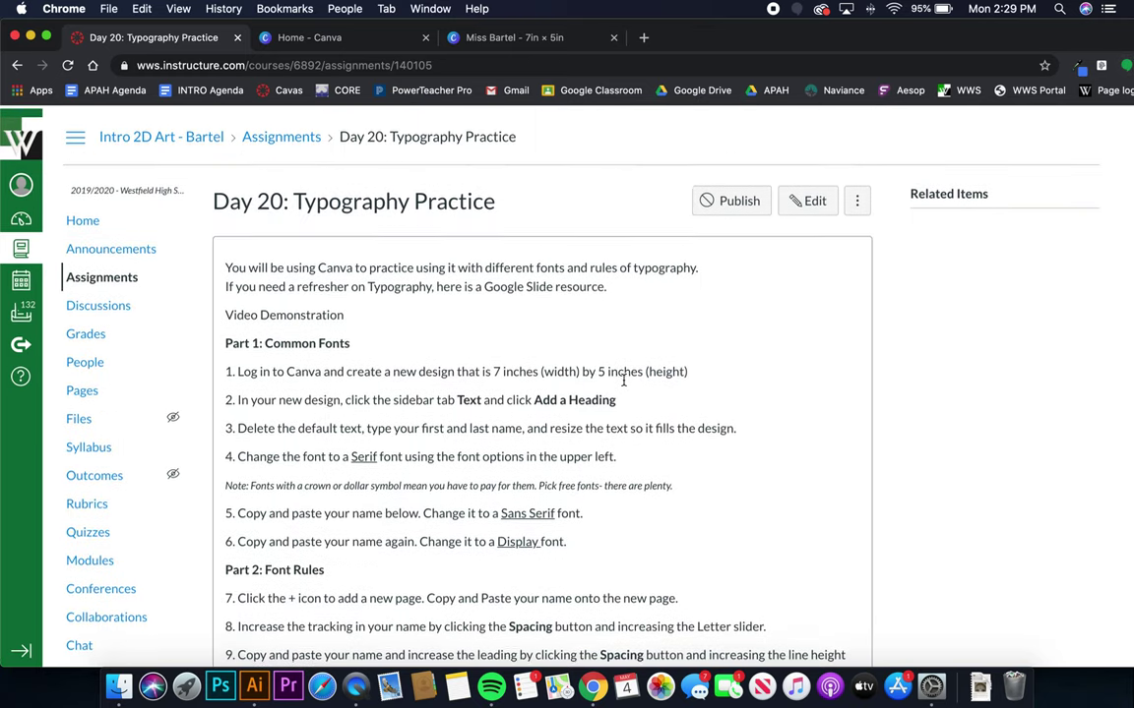